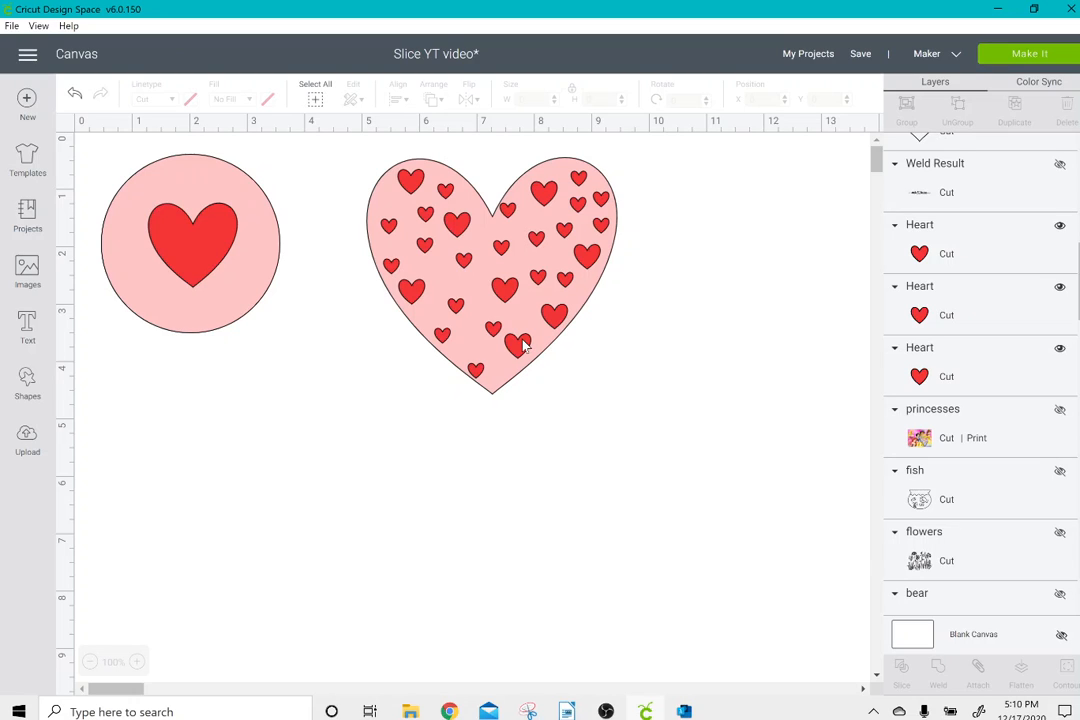
left_click(20, 396)
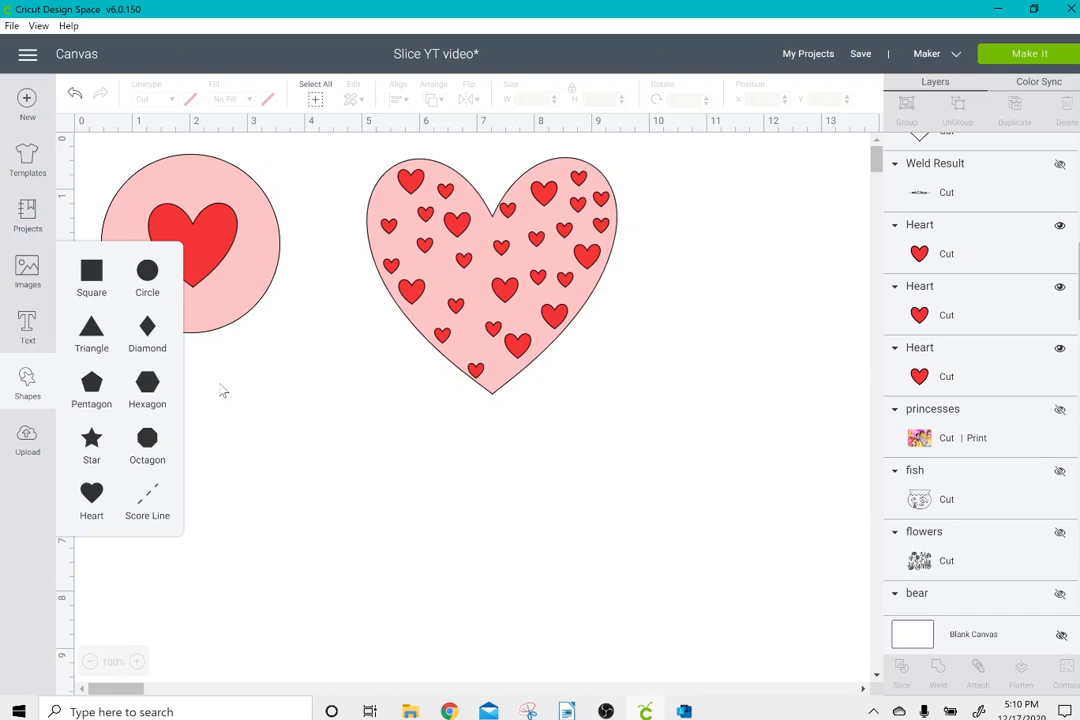
left_click(245, 288)
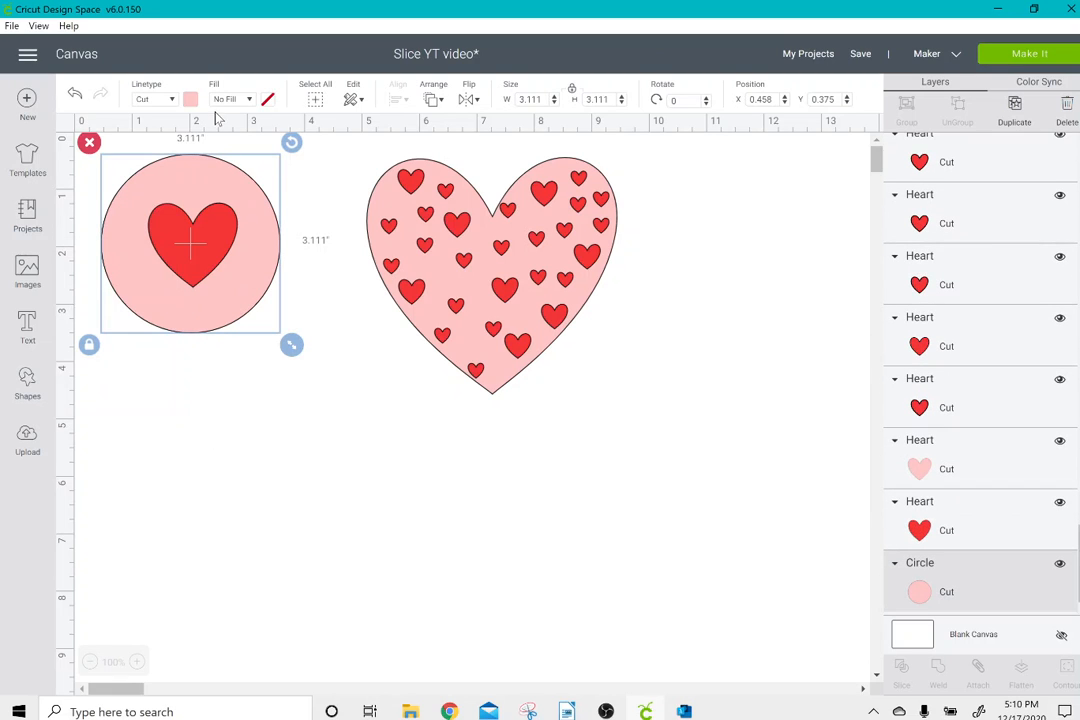
left_click(322, 206)
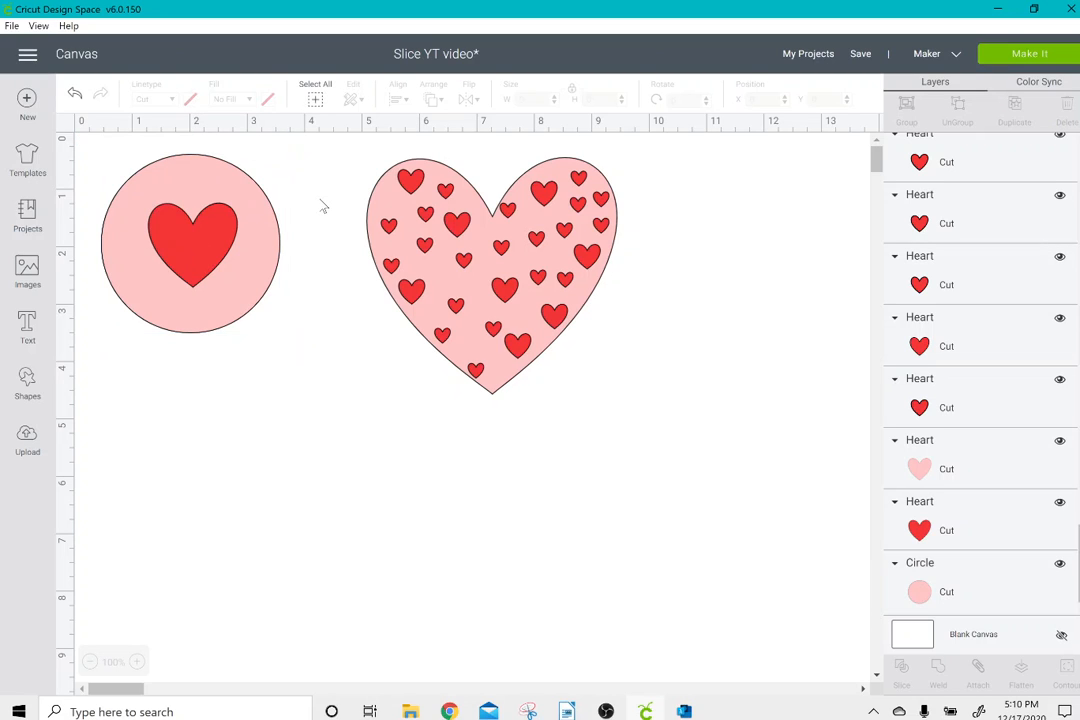
Select the red heart and the pink circle behind it, and slice the heart shape out of the circle.
left_click(228, 284)
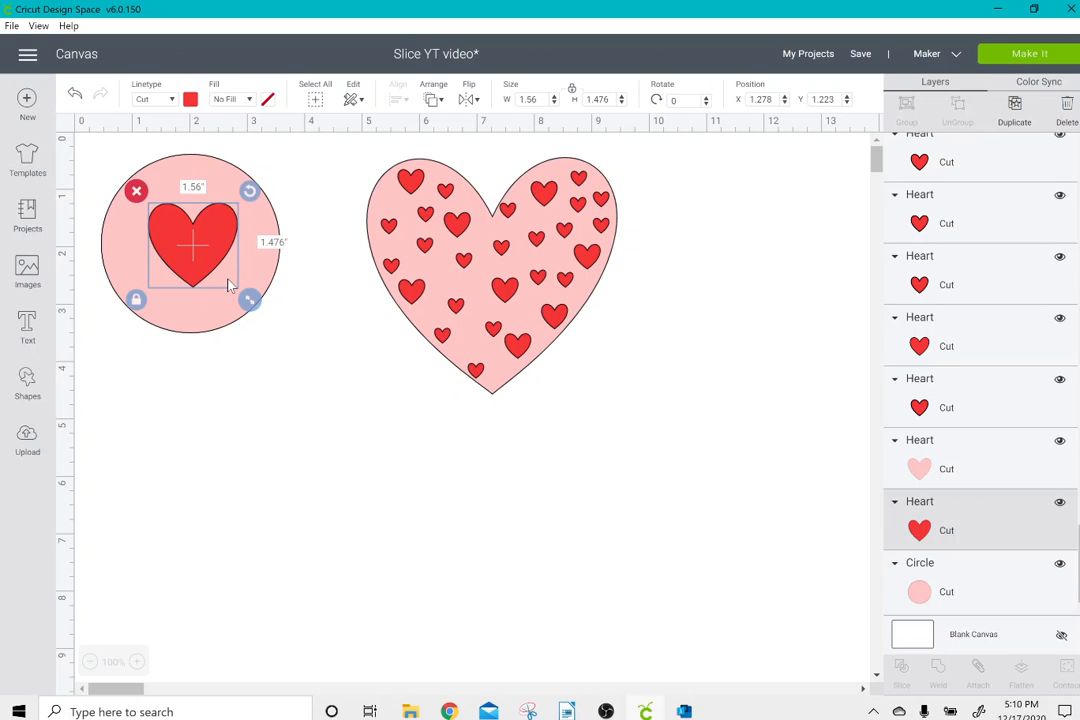
left_click(964, 606, "shift")
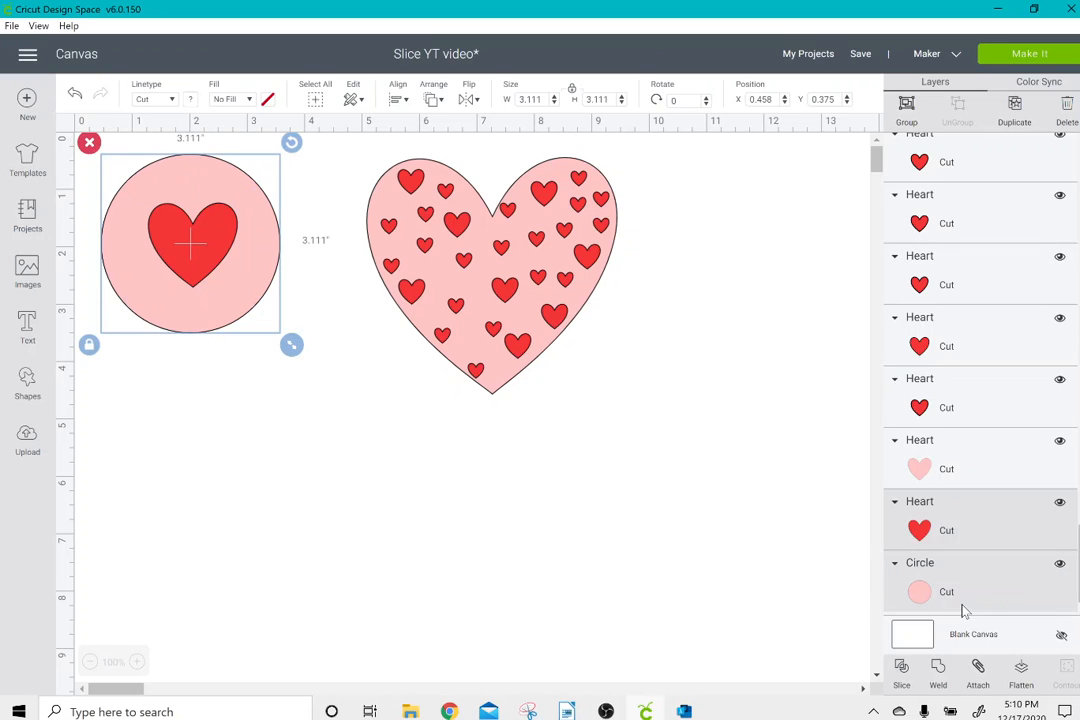
left_click(815, 517)
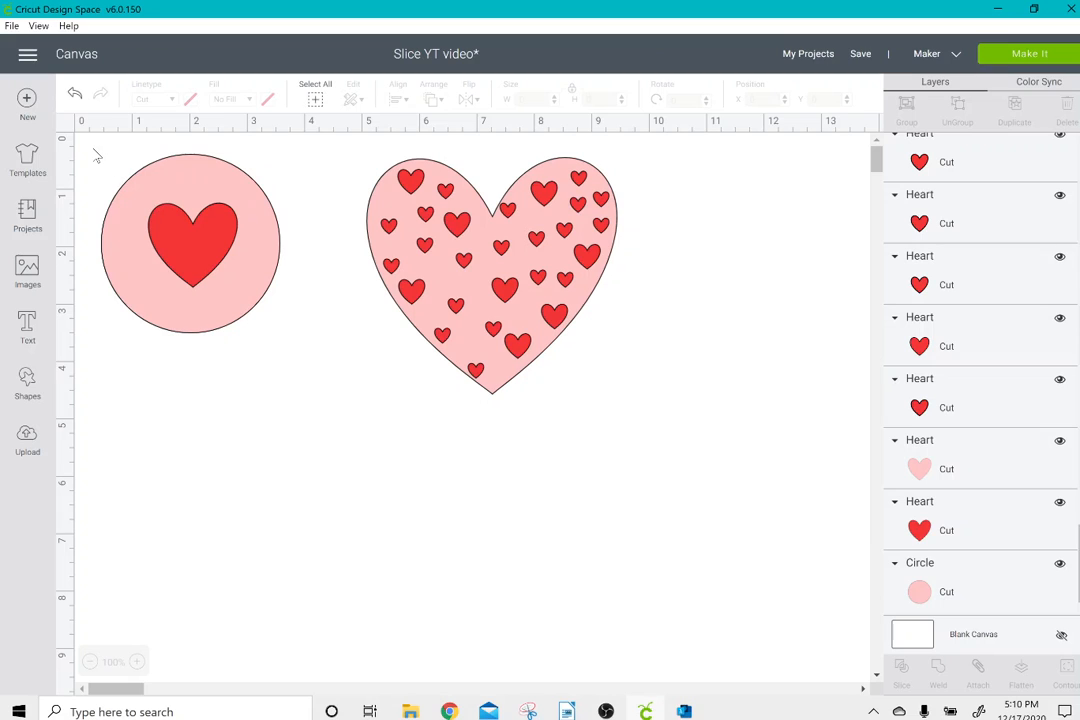
left_click_drag(93, 149, 309, 363)
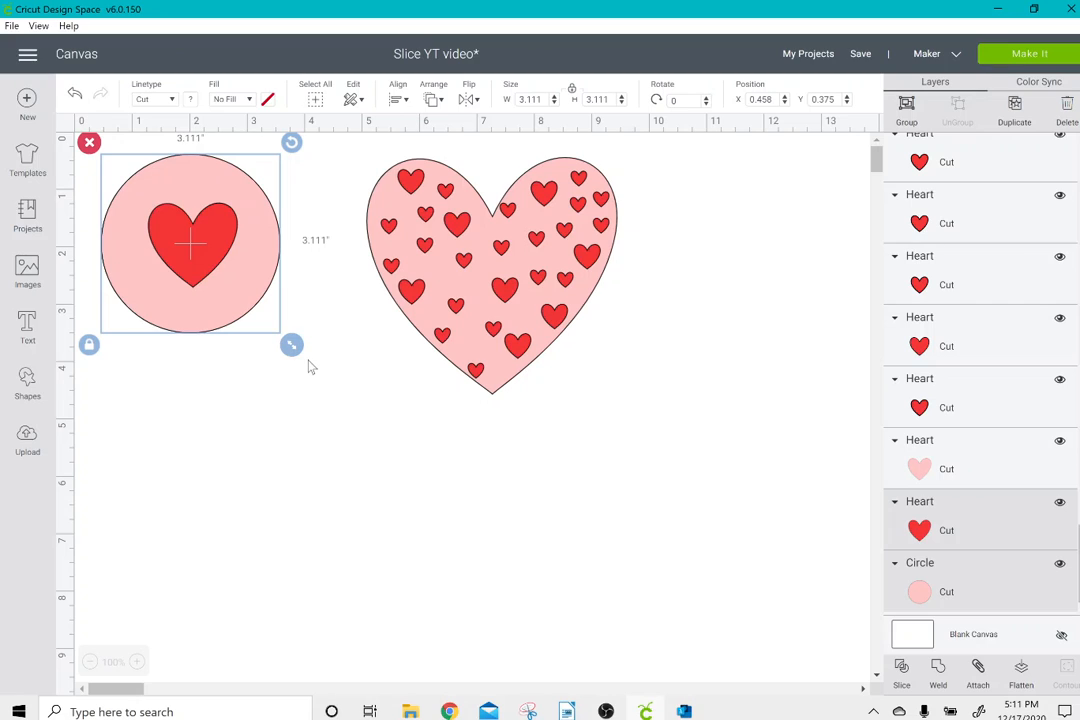
left_click(902, 676)
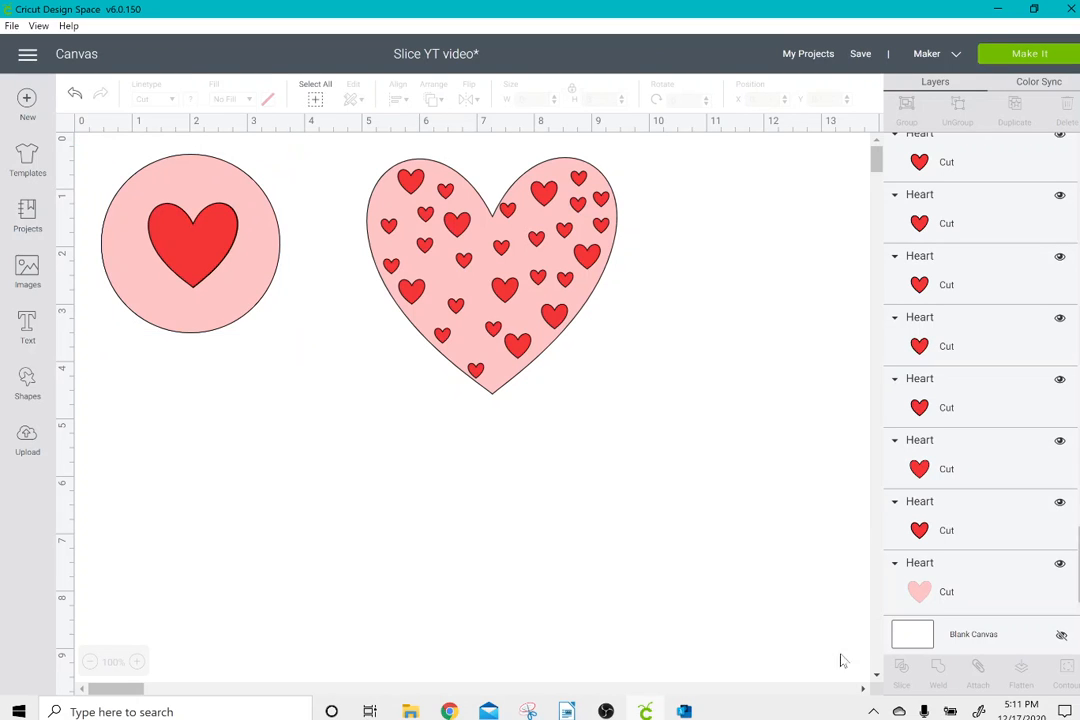
Move the red heart and the pink heart cutout off the circle into the empty area below.
left_click(188, 253)
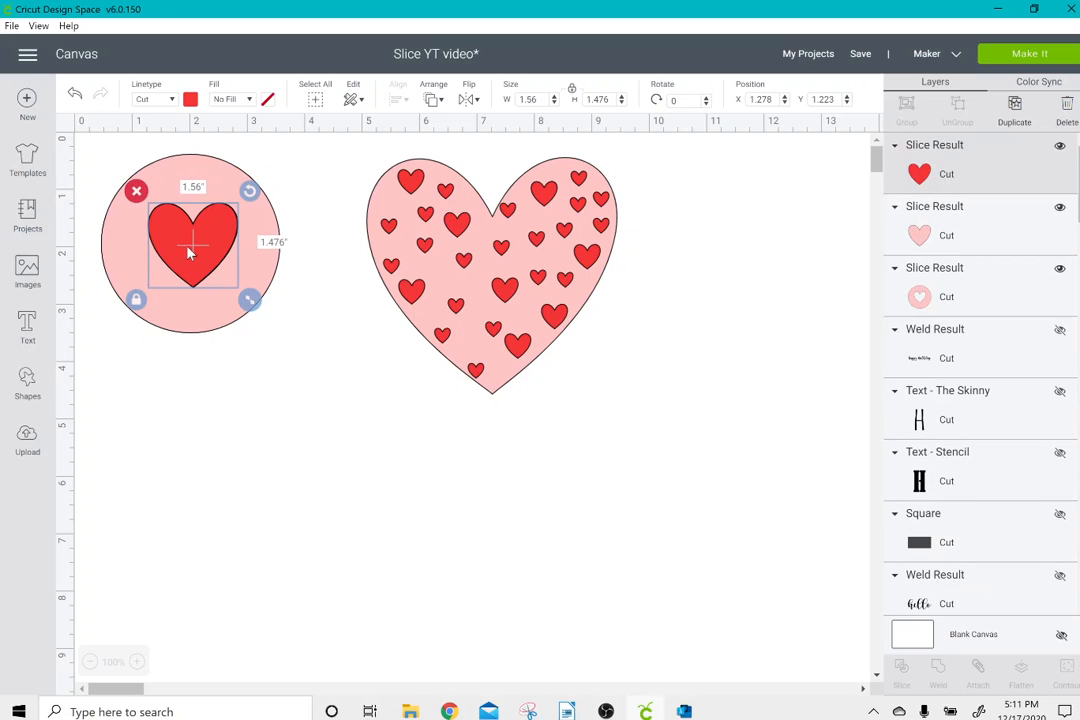
left_click_drag(188, 253, 307, 486)
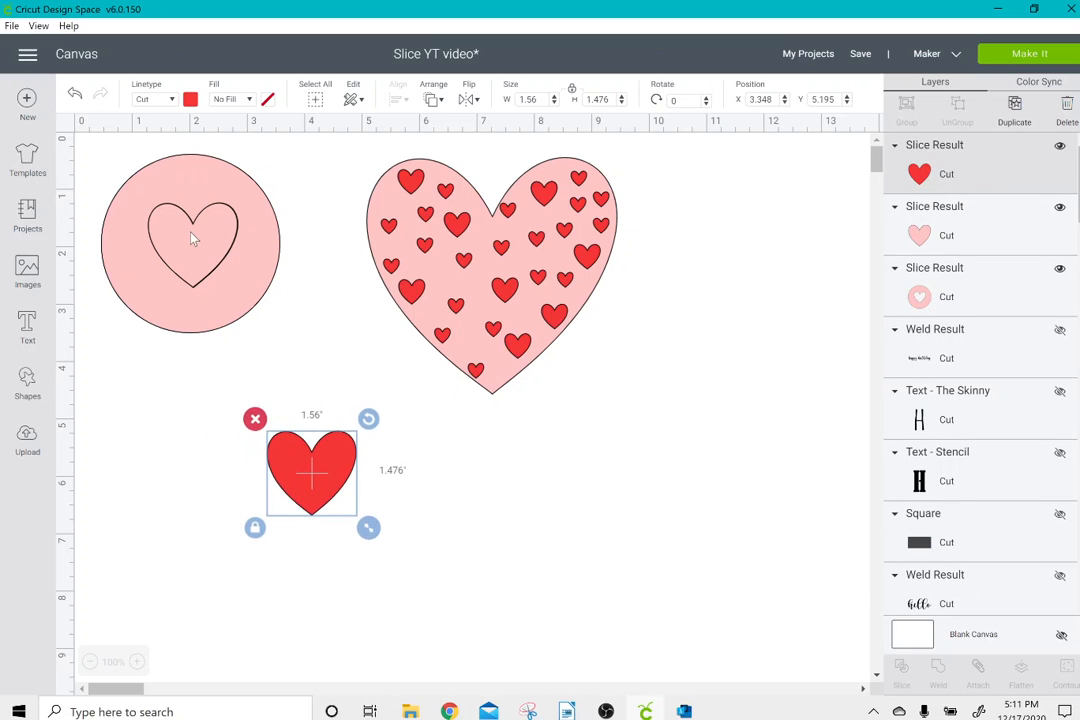
left_click_drag(193, 238, 310, 471)
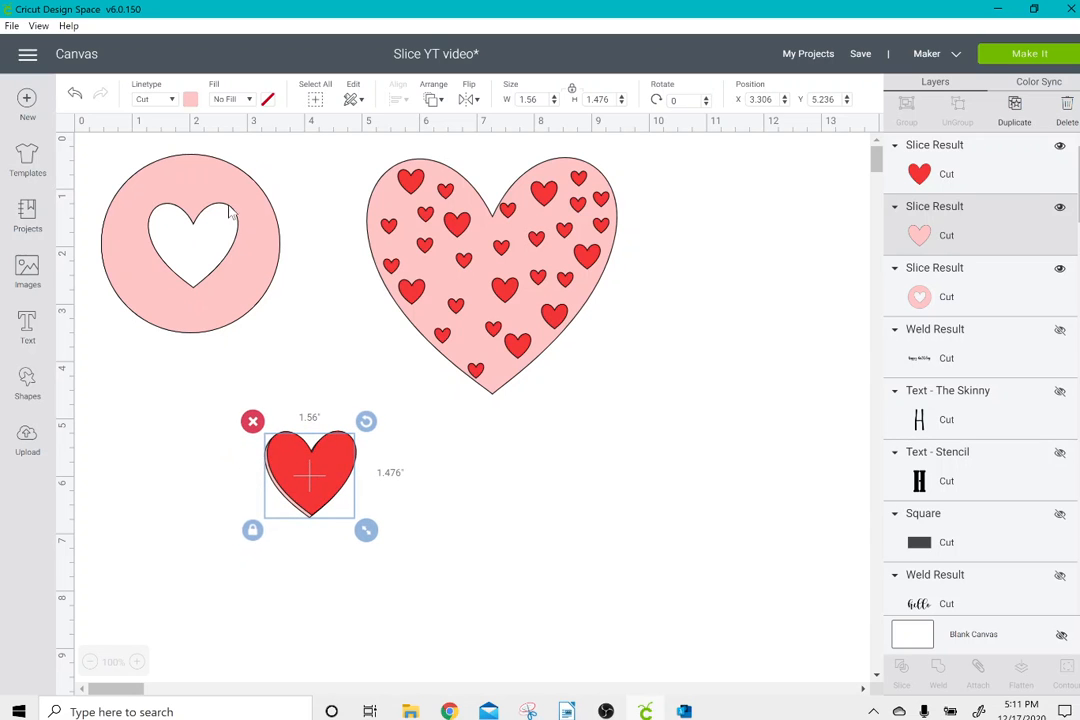
Move the circle with the heart-shaped hole down behind the two loose hearts and delete all three slice pieces.
left_click_drag(257, 228, 324, 428)
left_click_drag(260, 310, 284, 584)
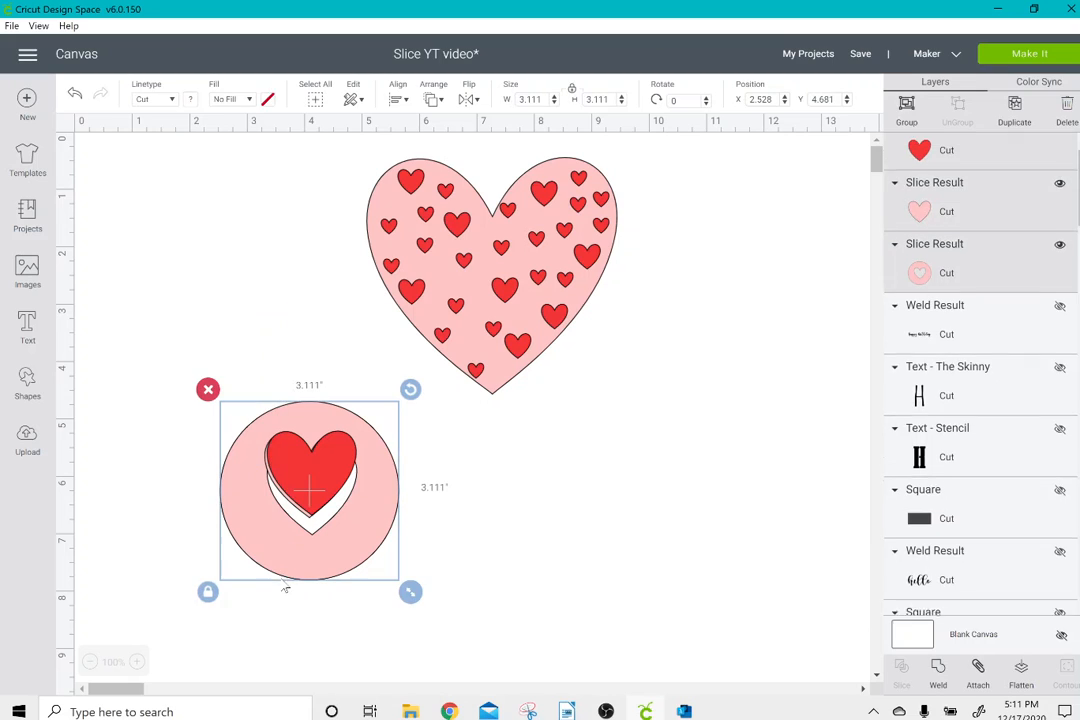
left_click(207, 390)
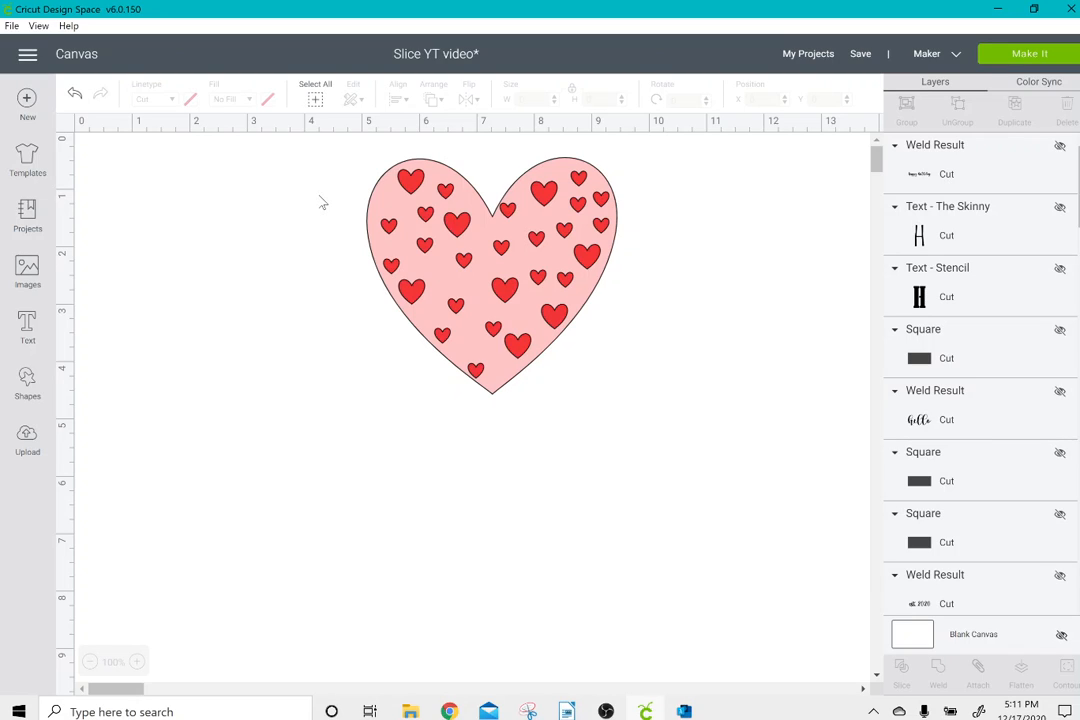
left_click(422, 185)
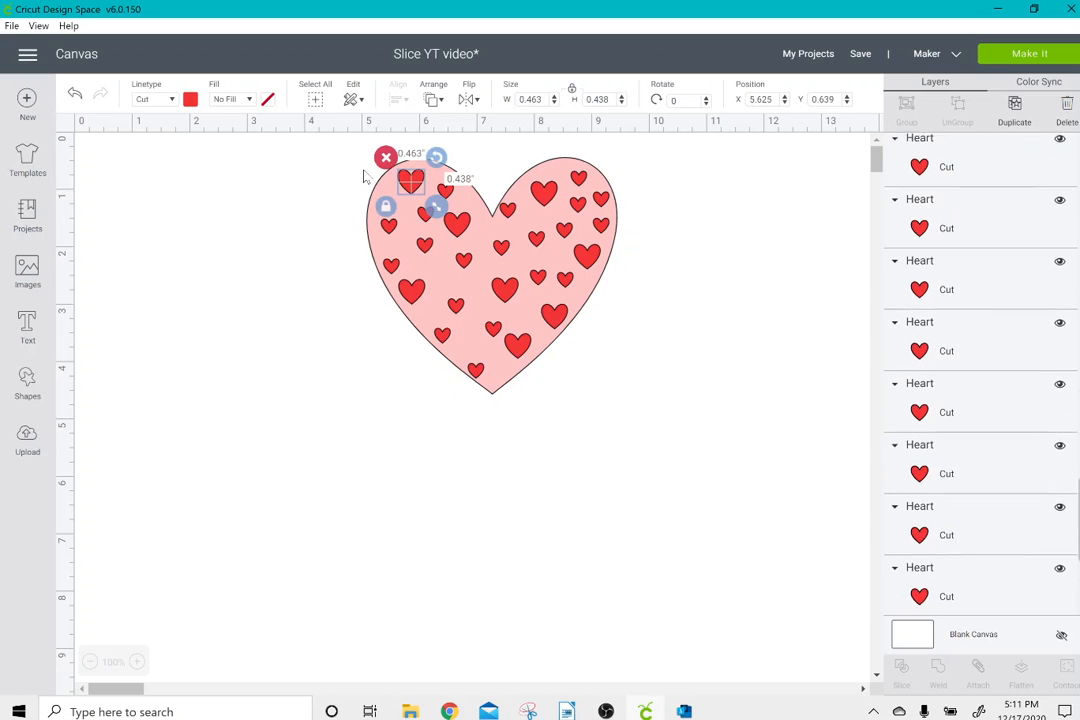
left_click_drag(338, 166, 610, 366)
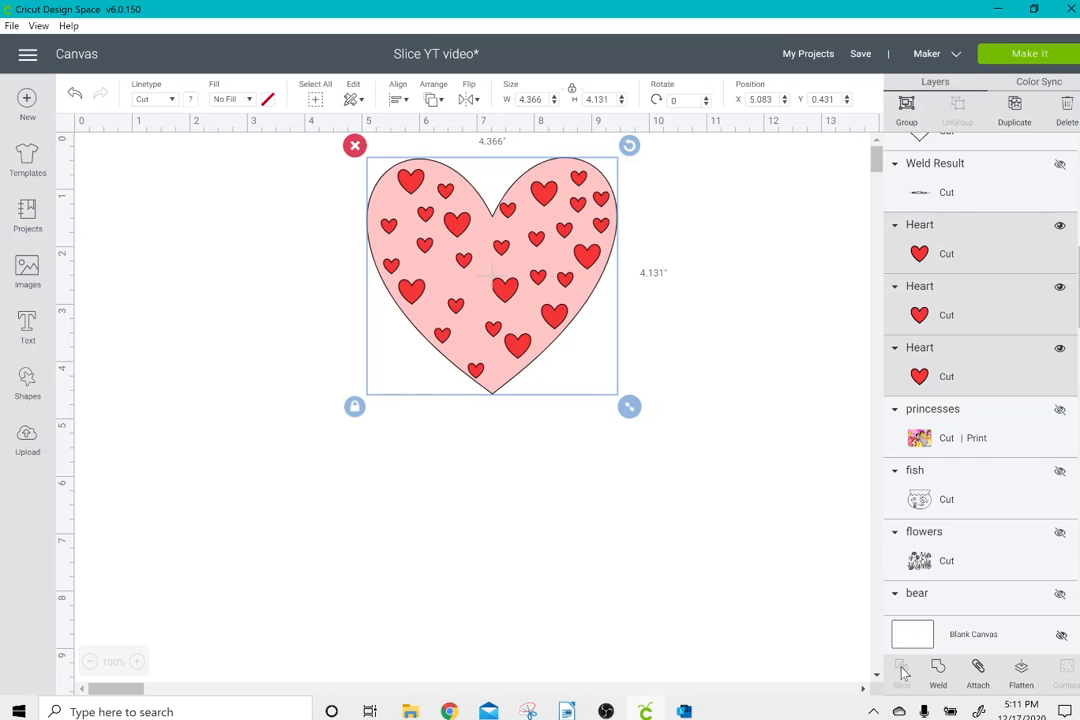
left_click(762, 395)
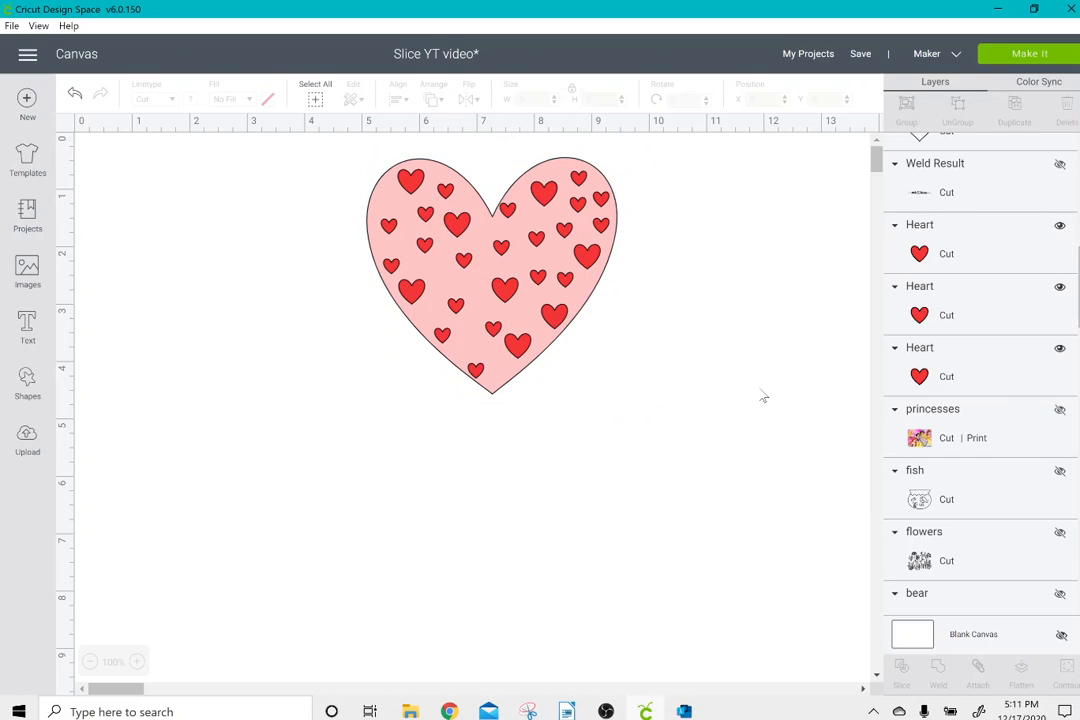
Move the large pink heart aside and weld all the small red hearts into a single layer.
left_click(407, 178)
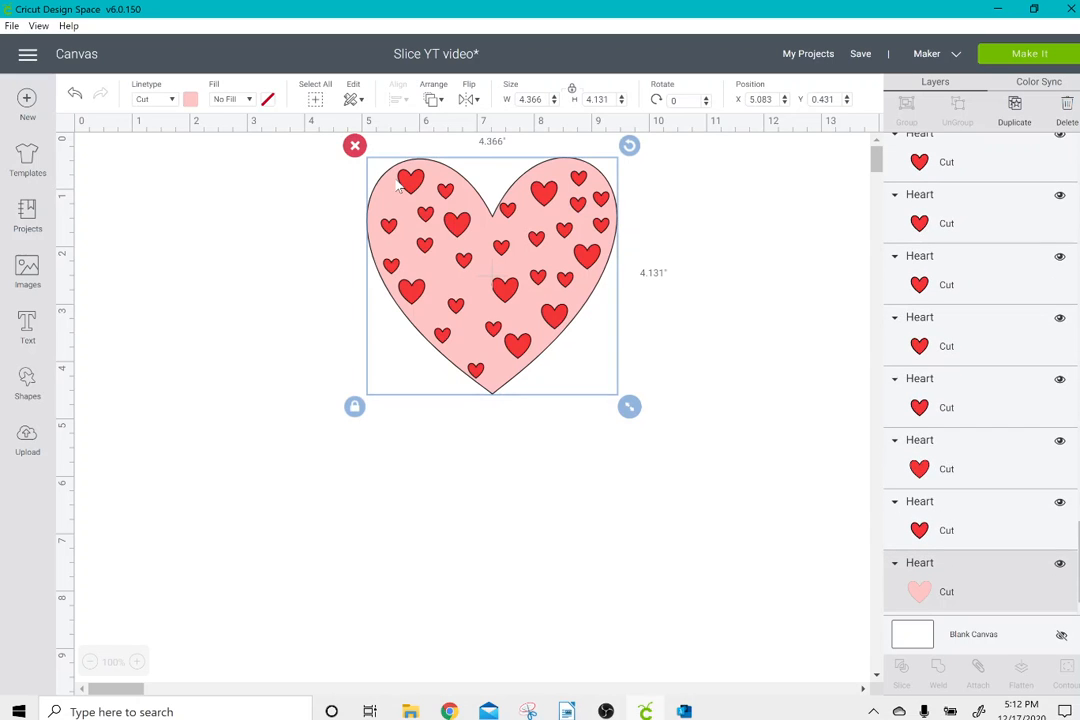
left_click_drag(398, 188, 140, 440)
left_click_drag(354, 147, 641, 388)
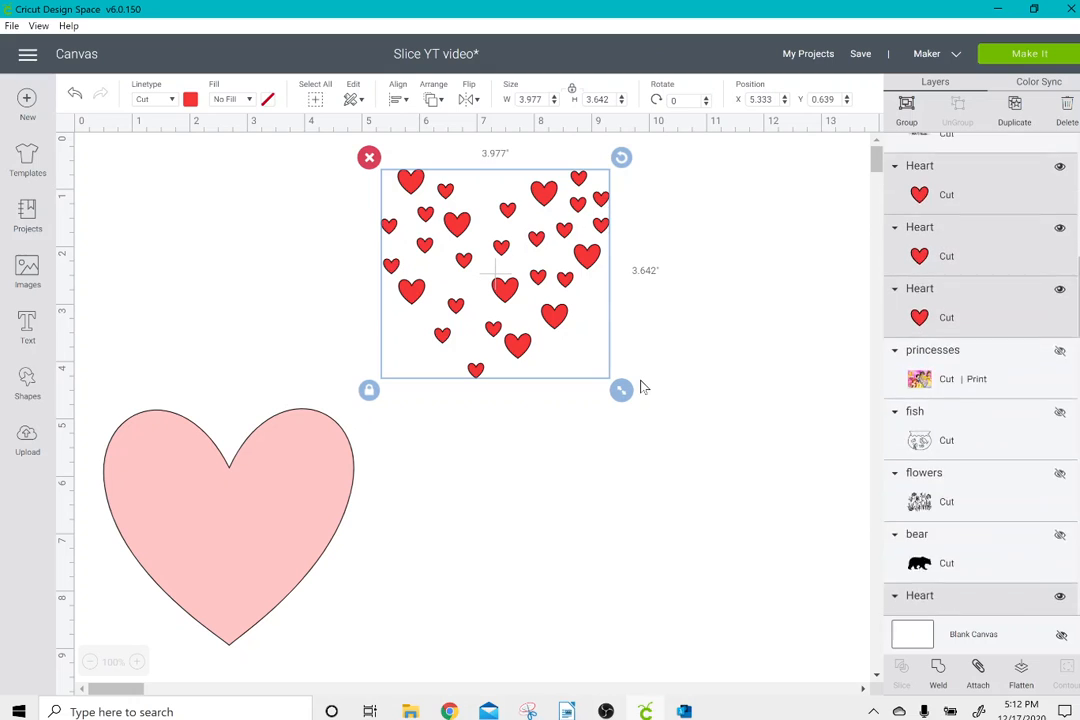
left_click(938, 669)
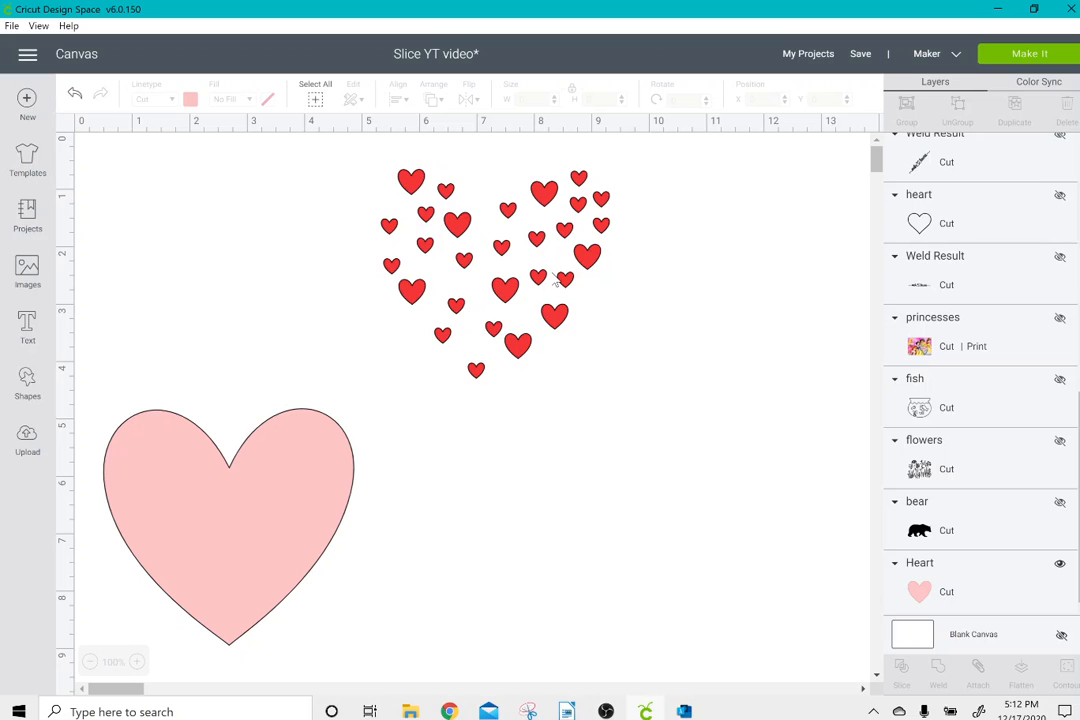
Place the large pink heart back behind the welded red hearts and slice the two layers.
left_click(494, 270)
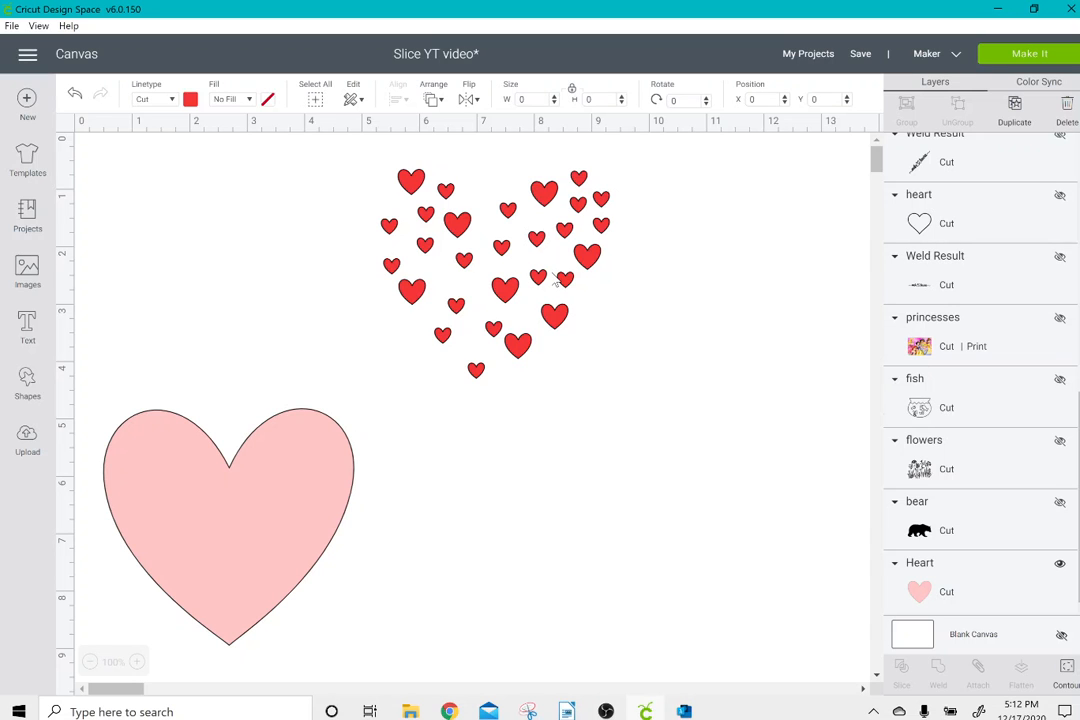
left_click_drag(556, 280, 519, 290)
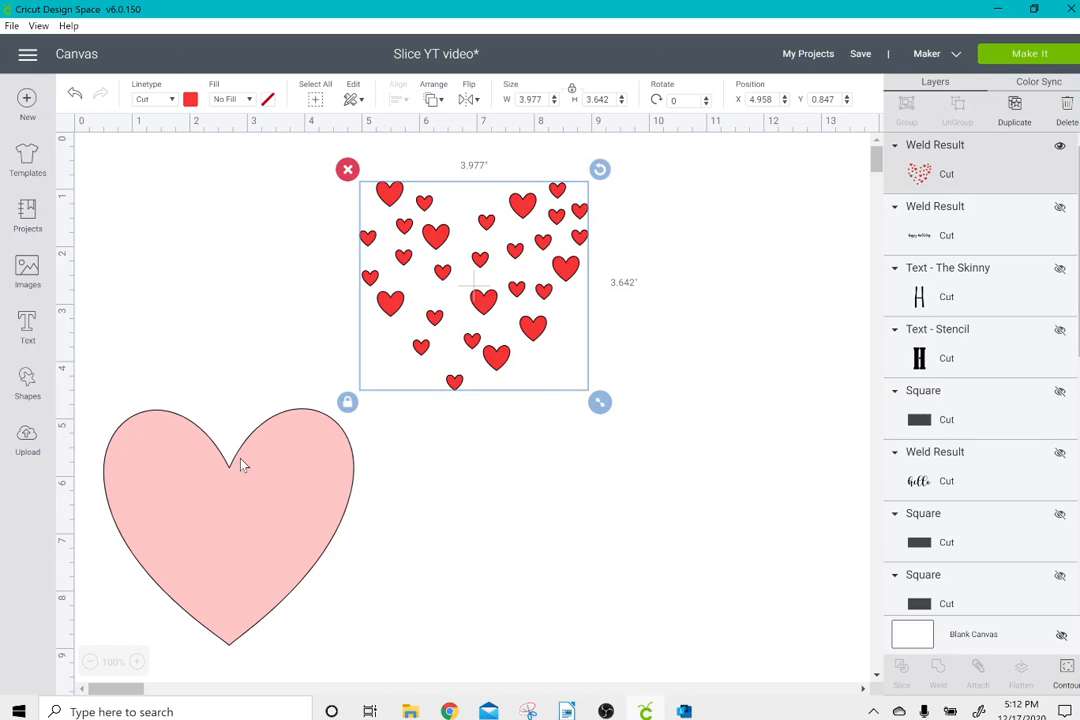
left_click_drag(236, 485, 480, 246)
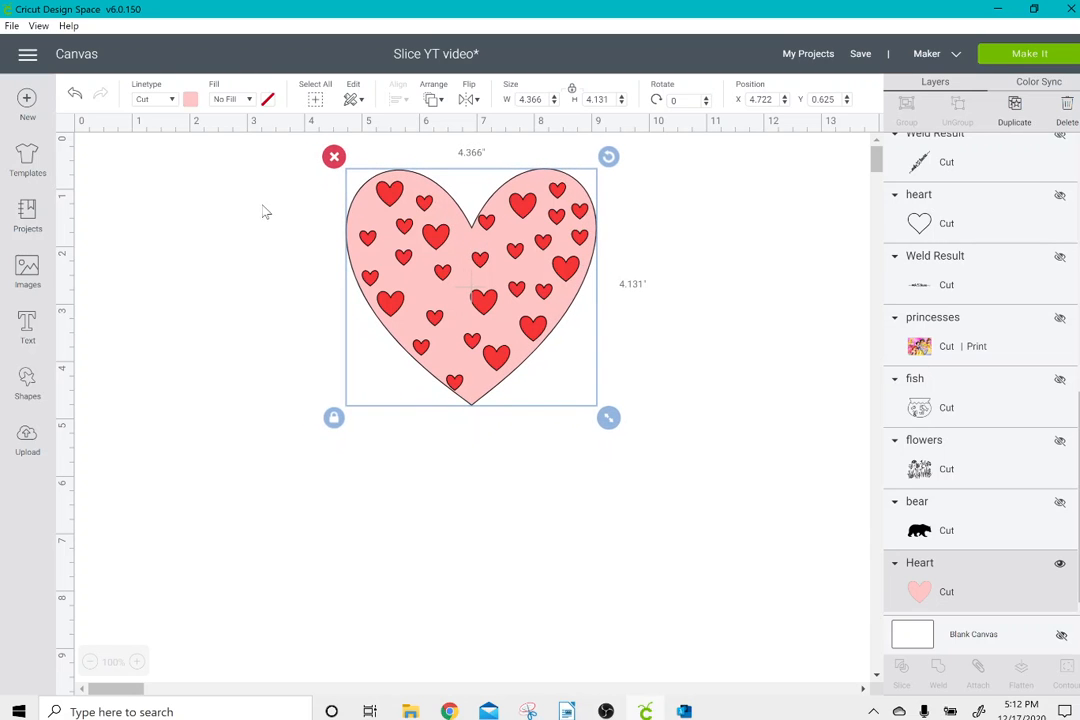
left_click_drag(256, 201, 579, 360)
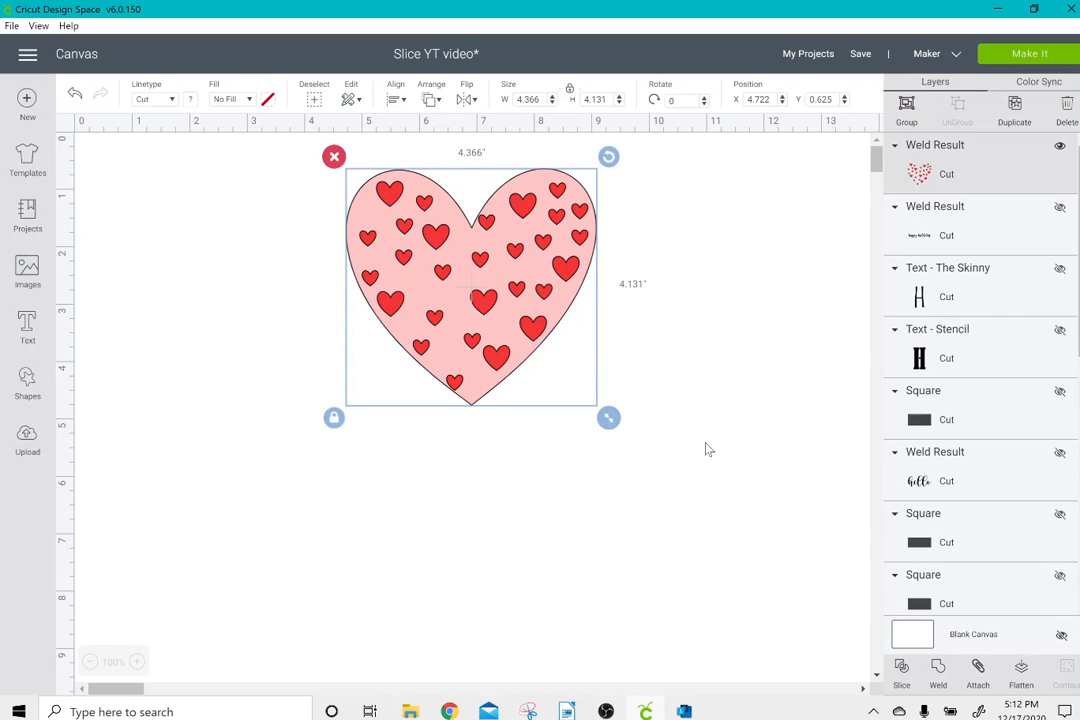
left_click(903, 676)
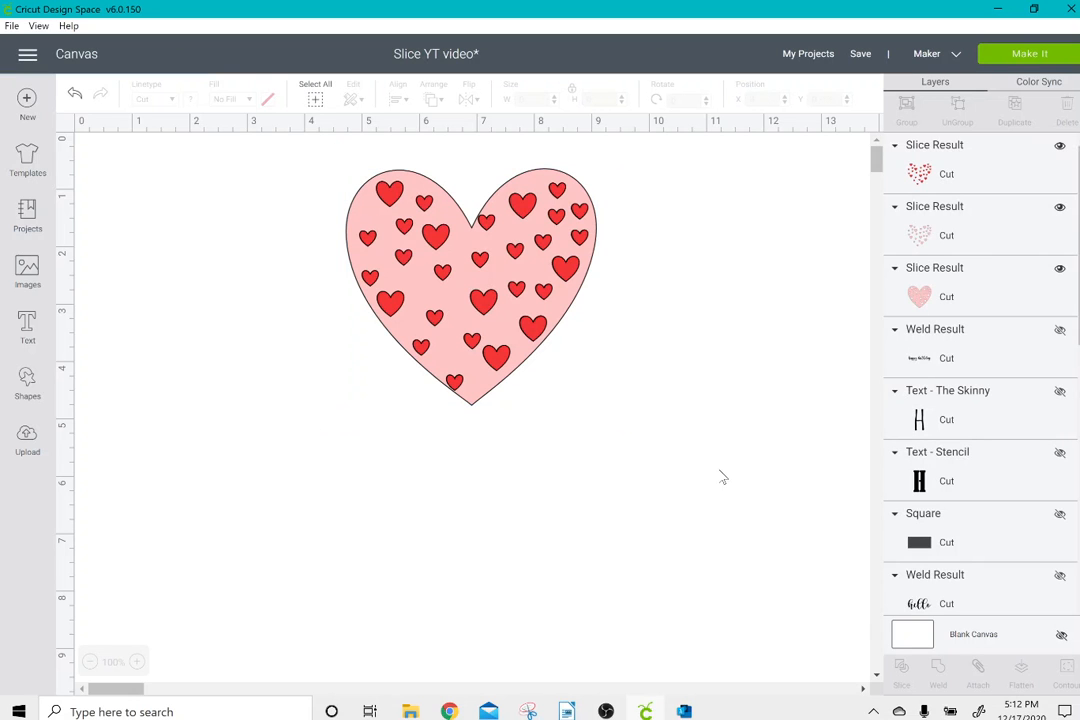
Pull the red hearts and the pink heart cutouts off the large heart, and shift the large heart away from them.
left_click_drag(487, 272, 260, 410)
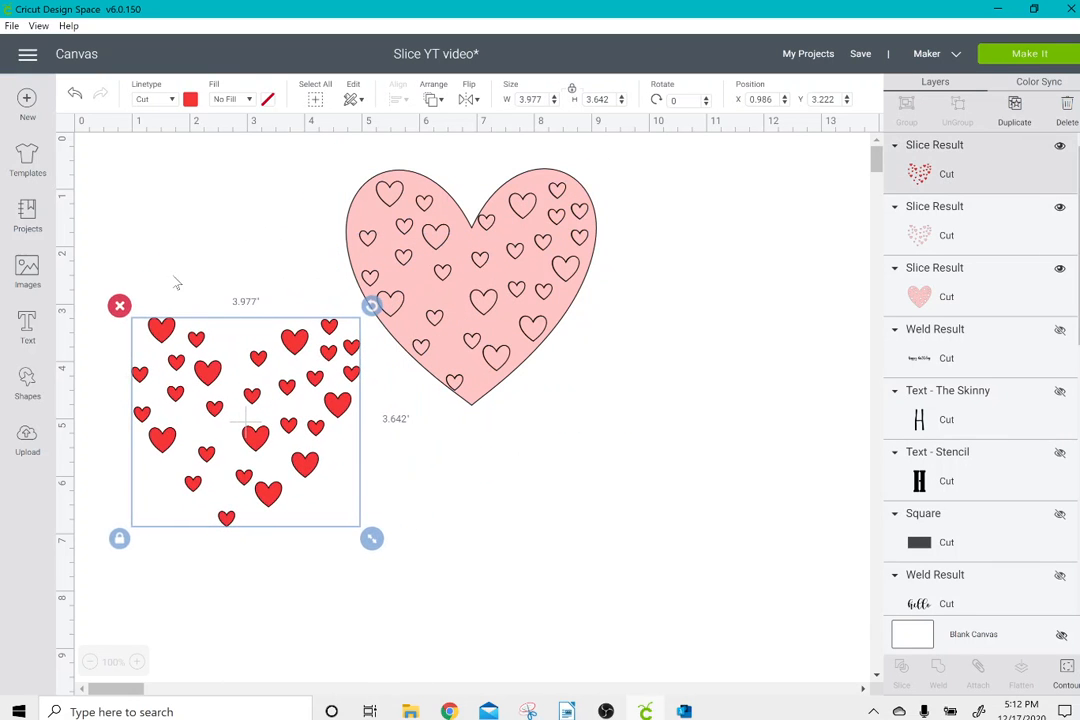
left_click(125, 301)
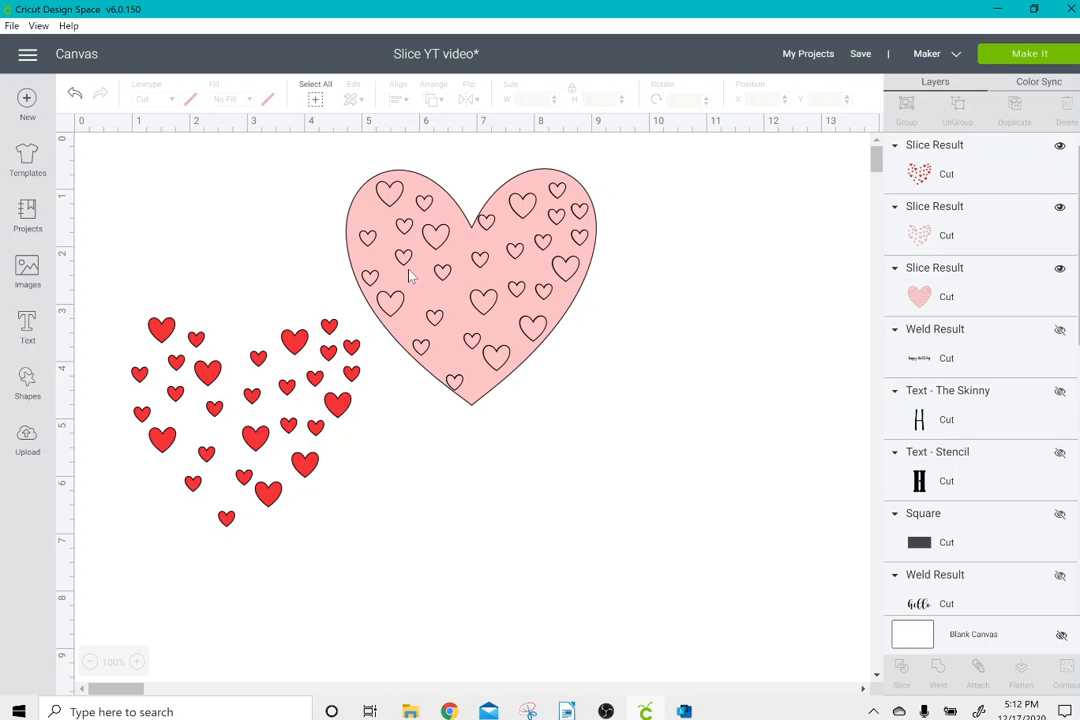
left_click_drag(410, 272, 142, 413)
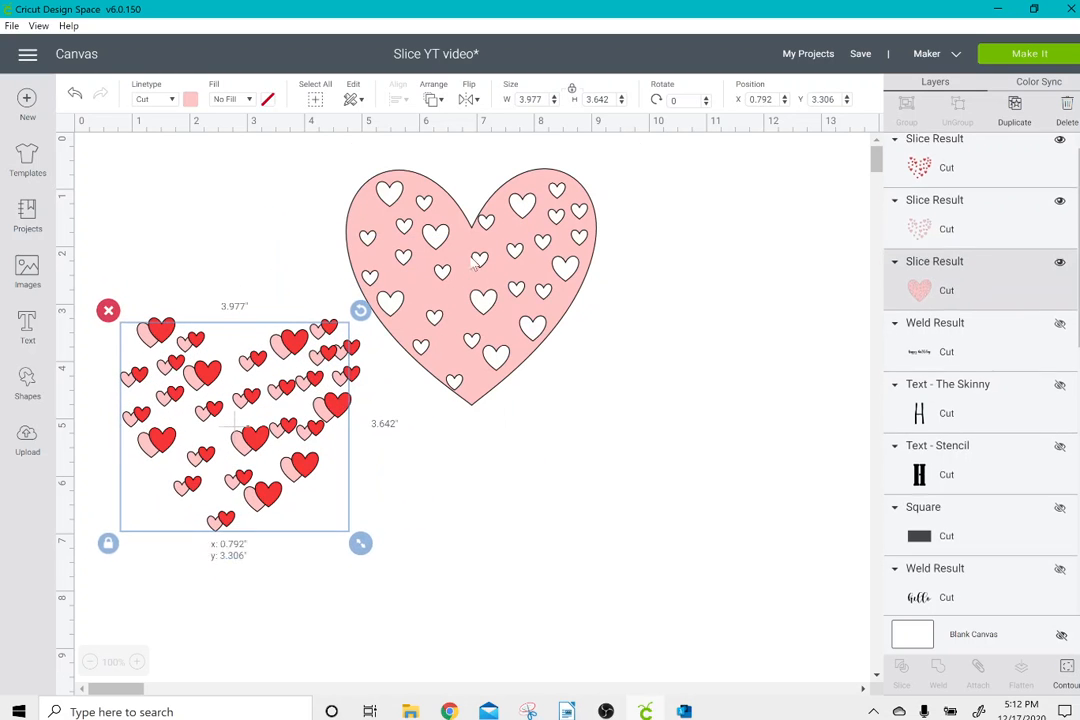
left_click_drag(429, 270, 518, 279)
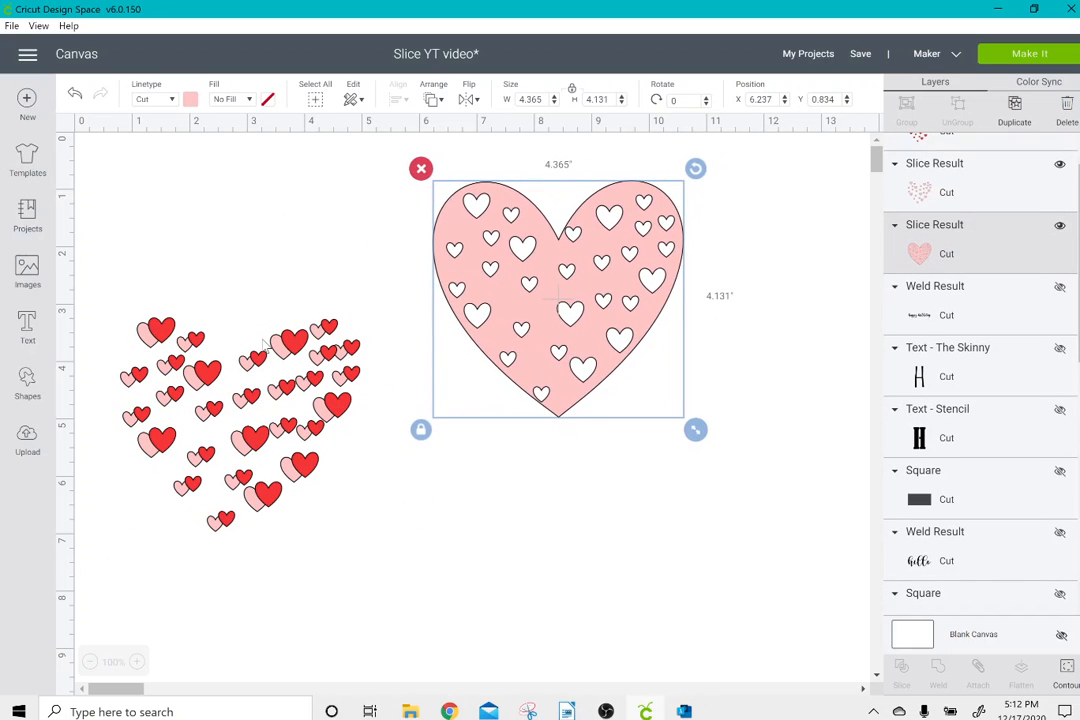
Move the red hearts and pink cutouts back onto the large heart and delete all three slice results.
left_click_drag(267, 346, 575, 225)
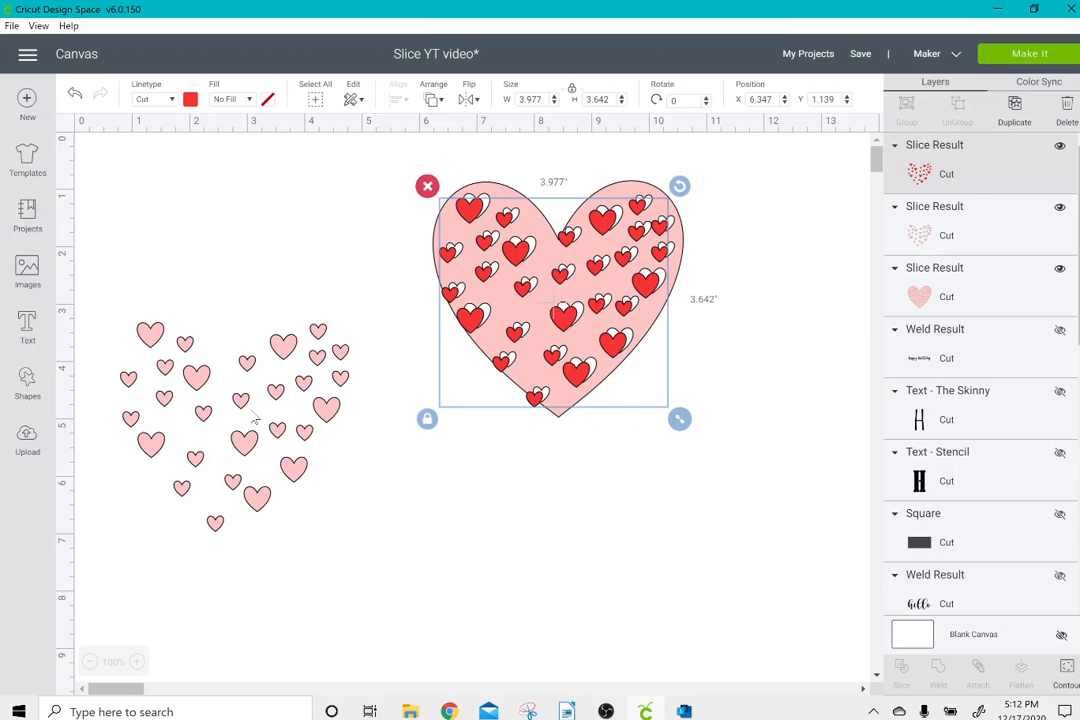
left_click_drag(252, 415, 574, 290)
left_click_drag(361, 242, 669, 369)
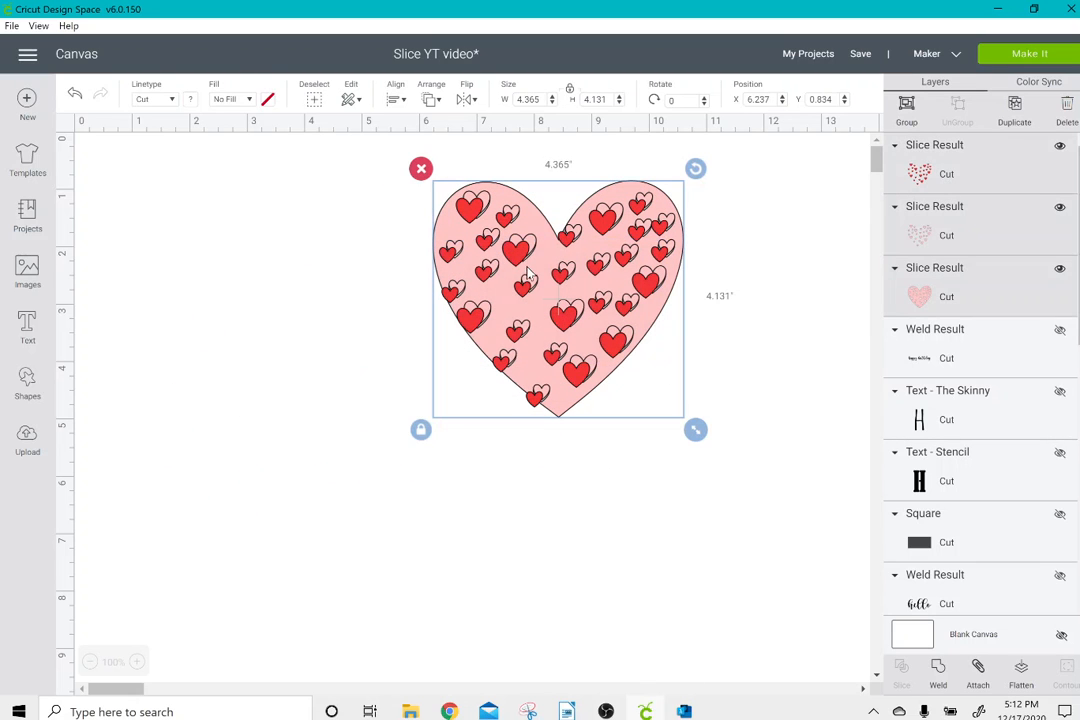
left_click(420, 170)
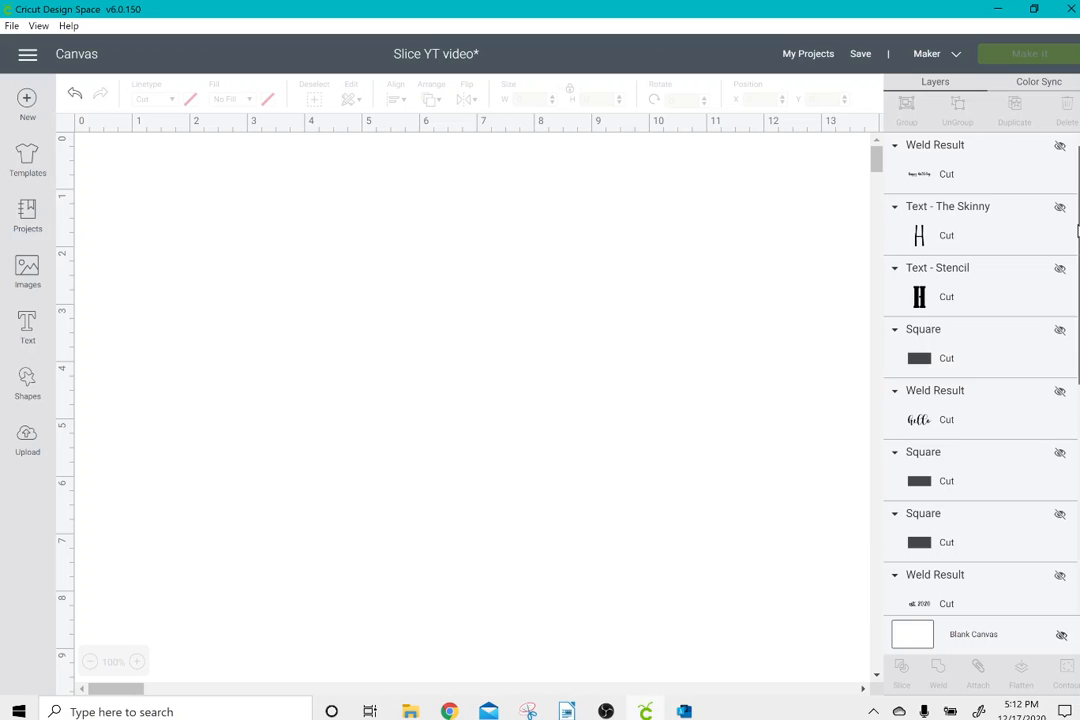
Make the hidden bear layer visible and move the bear to about X 1.556, Y 1.5 on the canvas.
scroll(980, 380, "down", 5)
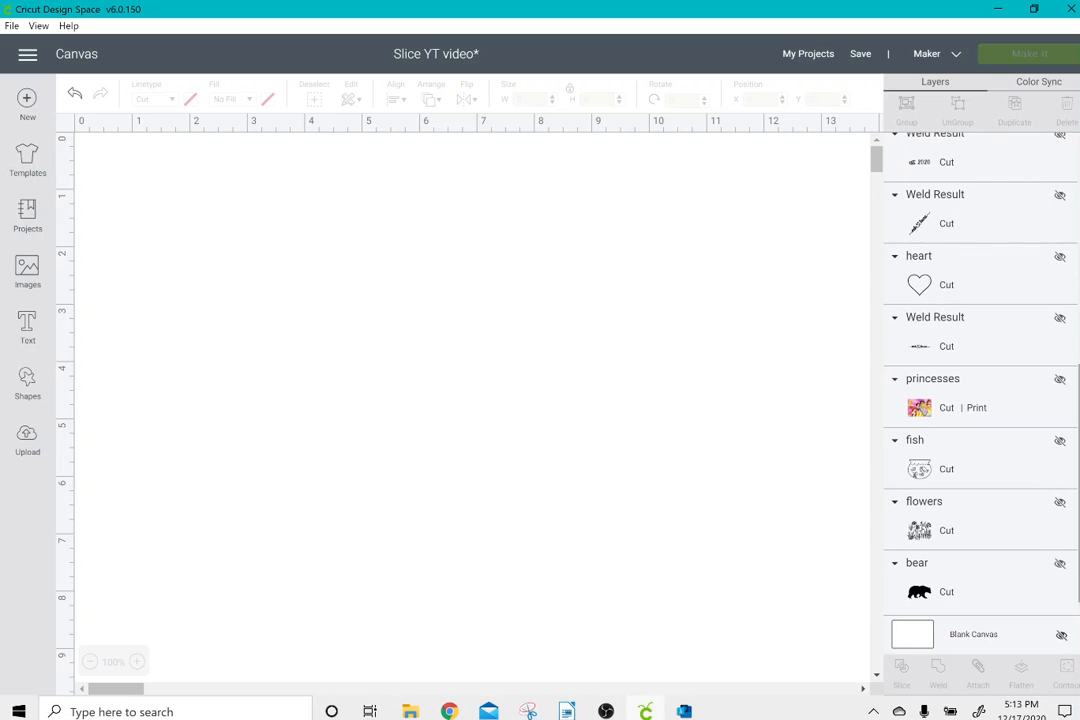
left_click(1060, 565)
left_click_drag(774, 494, 399, 261)
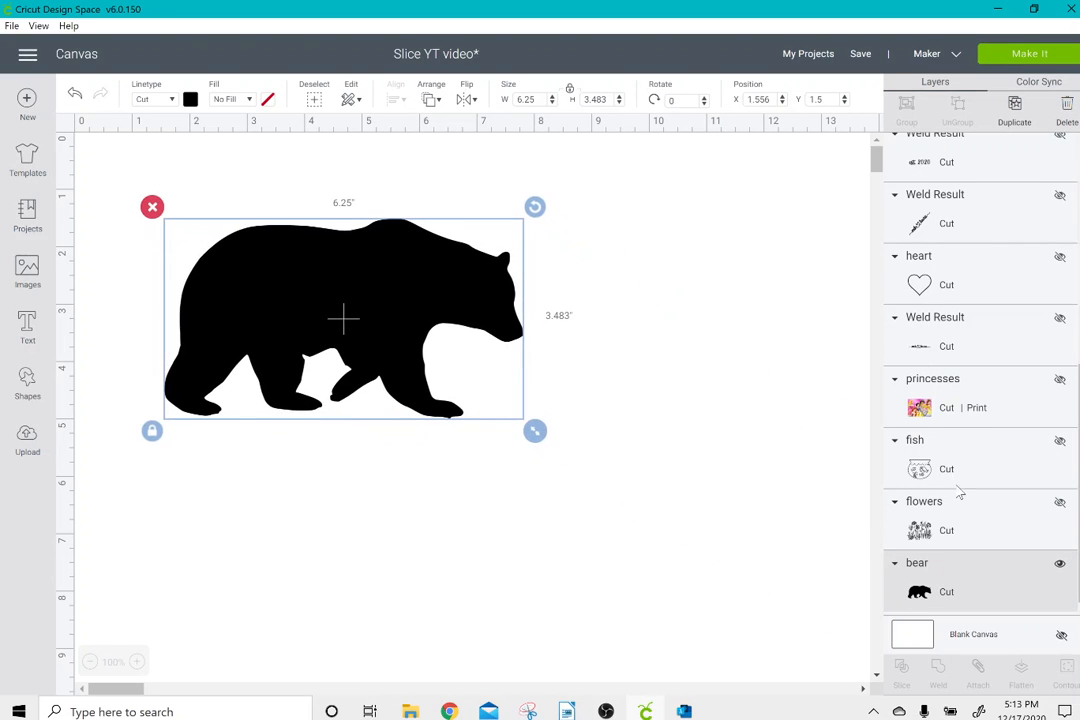
Make the hidden flowers layer visible and move the flowers so they overlap the bear's body and legs.
left_click(1060, 503)
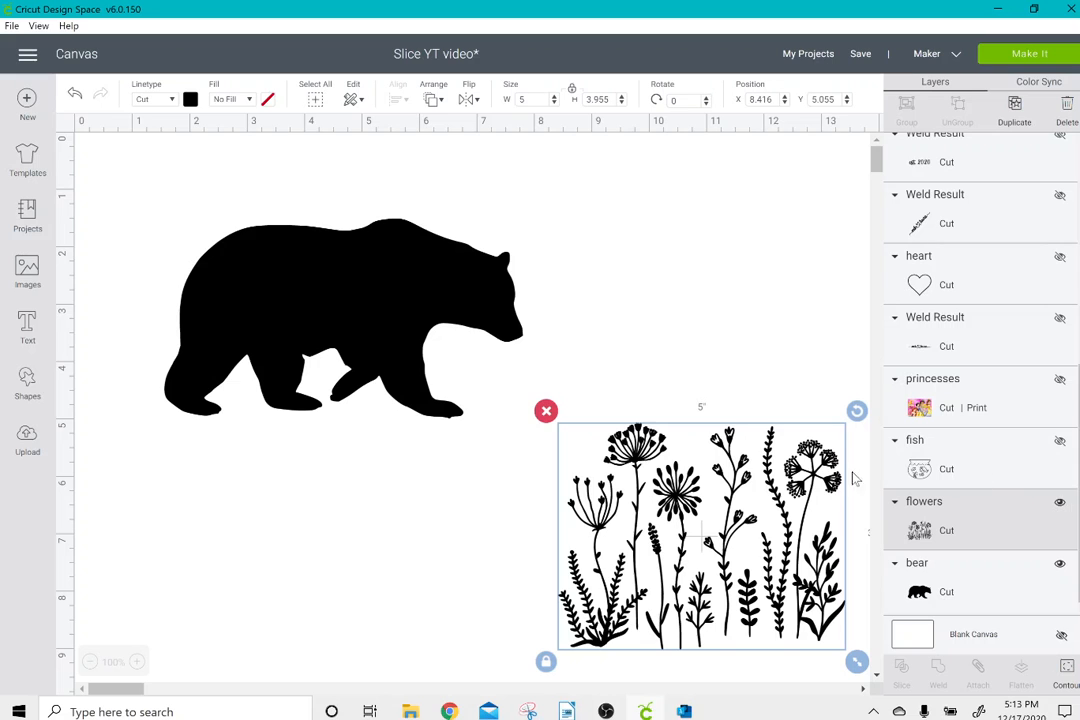
left_click_drag(670, 430, 258, 320)
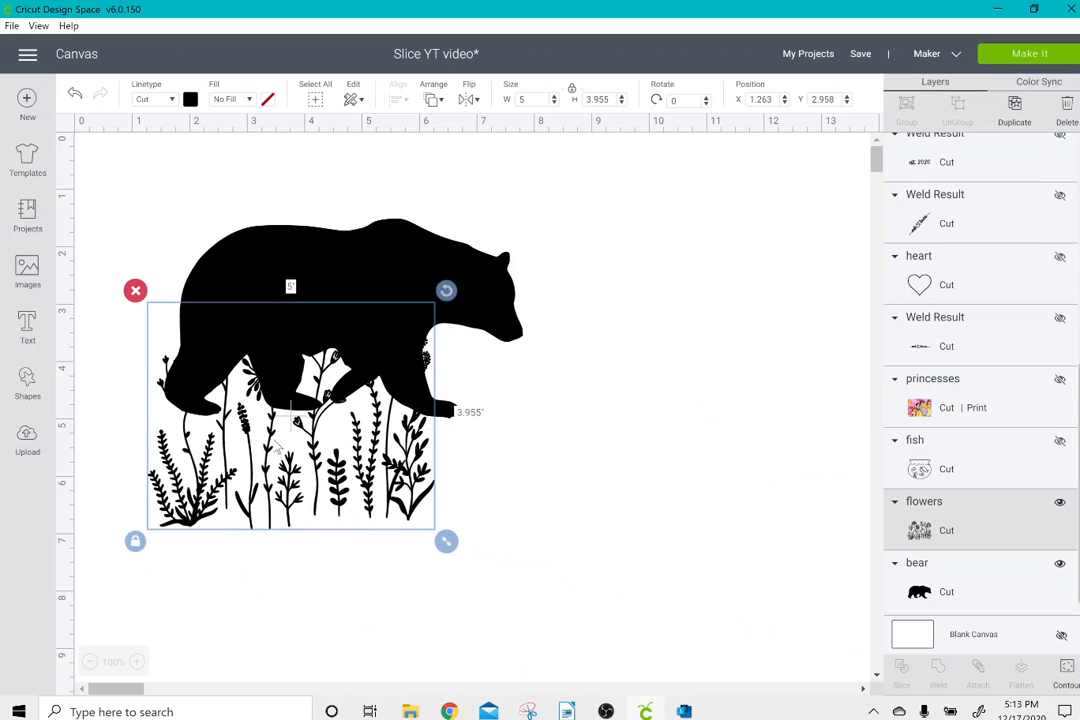
Color the flowers purple and, with proportions unlocked, stretch them across the bear to about 7.375 × 3.052 inches.
left_click(140, 542)
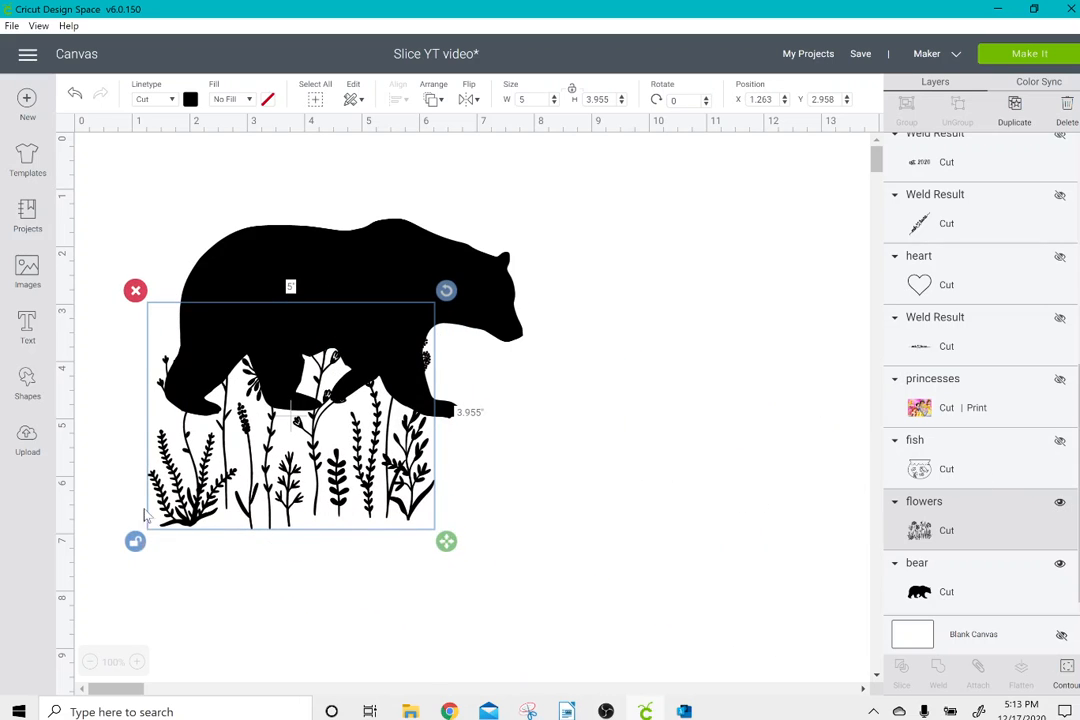
left_click(190, 100)
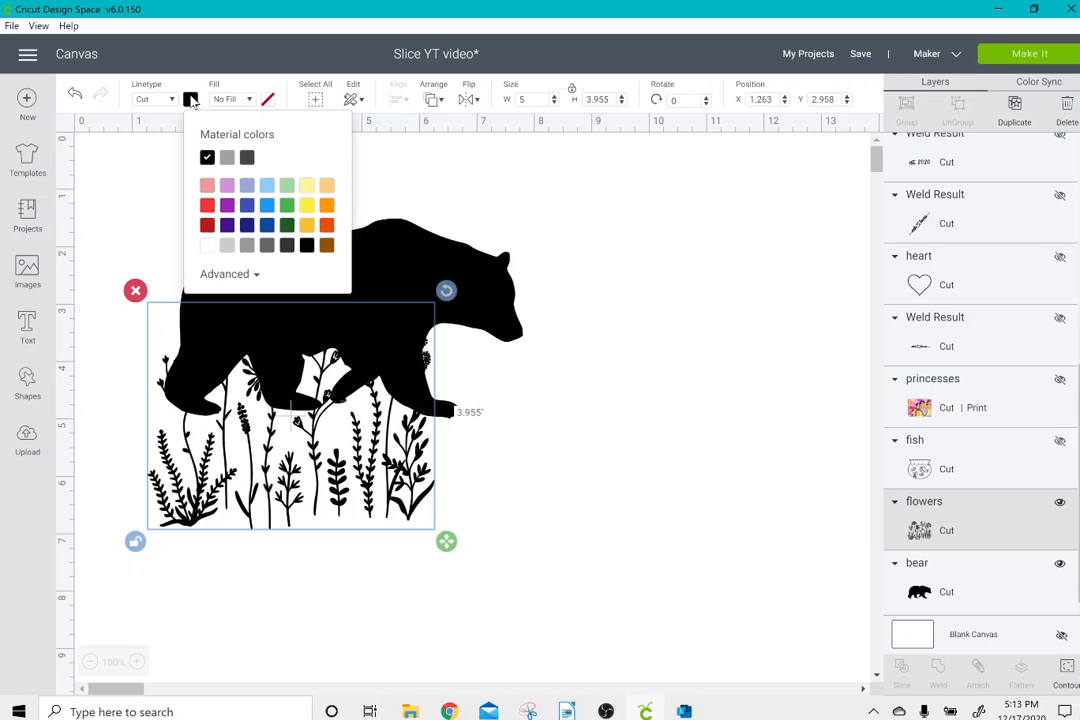
left_click(227, 205)
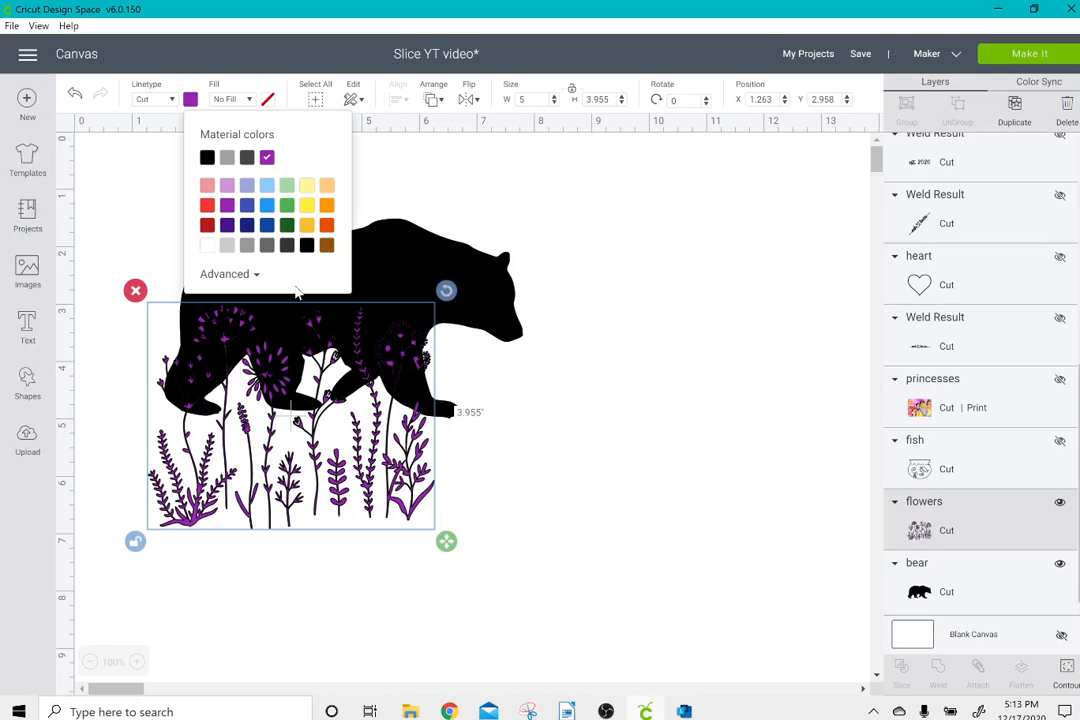
left_click(337, 396)
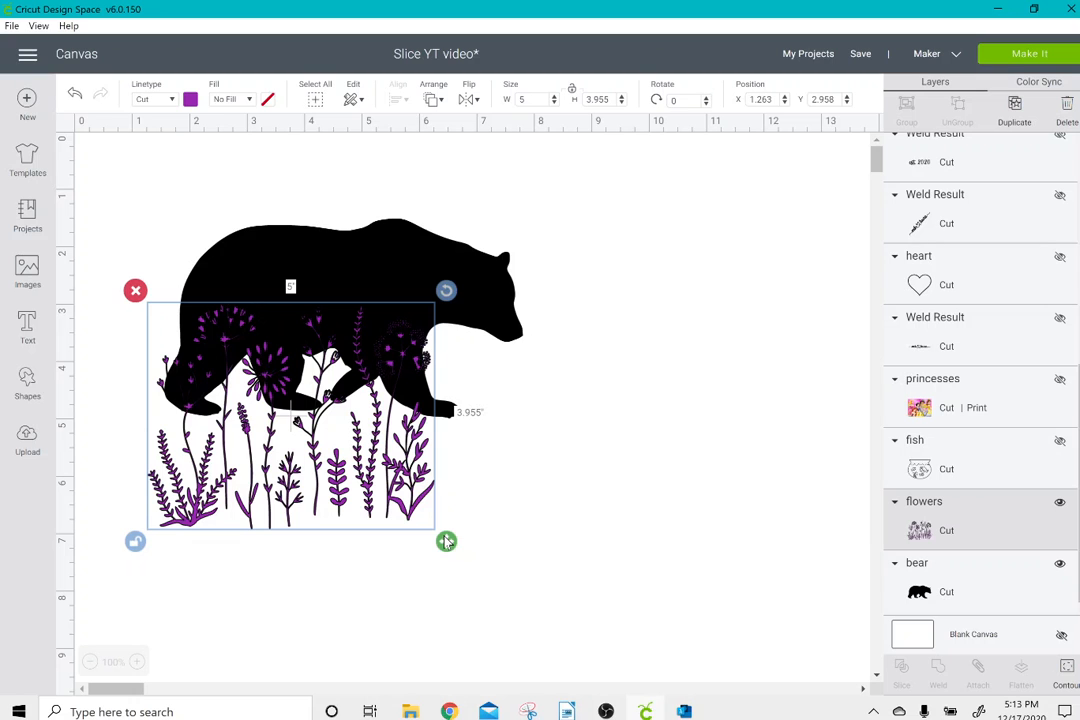
left_click_drag(446, 541, 530, 451)
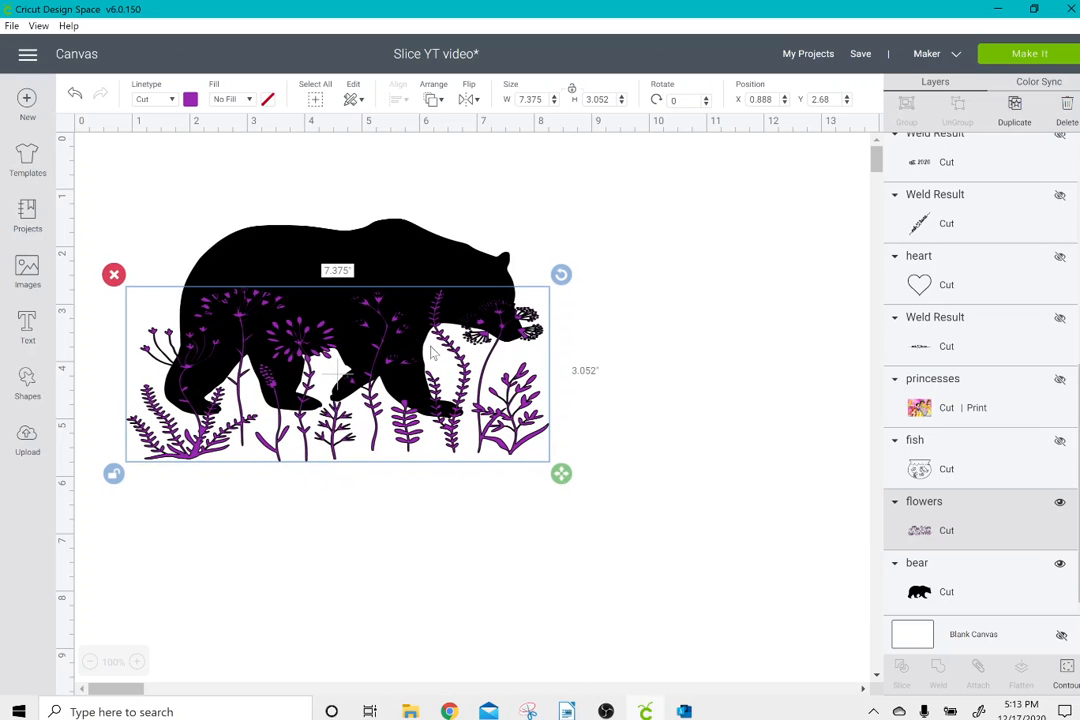
Slice the flowers out of the bear and delete all the leftover flower pieces, keeping only the cut-out bear.
left_click_drag(166, 173, 497, 489)
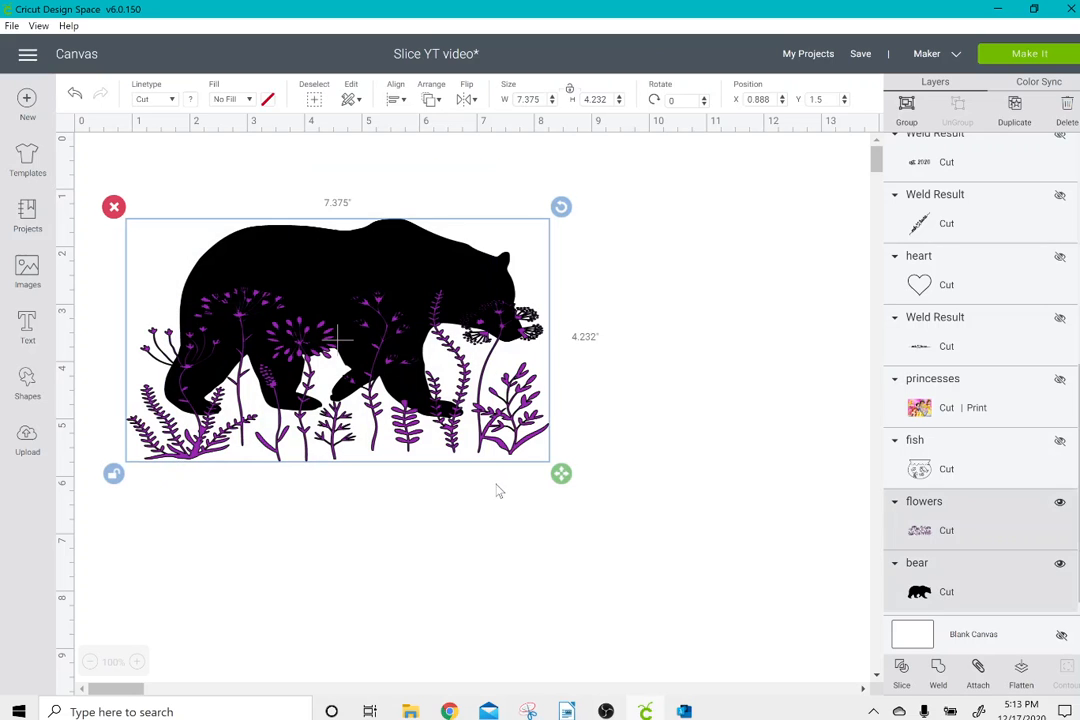
left_click(903, 677)
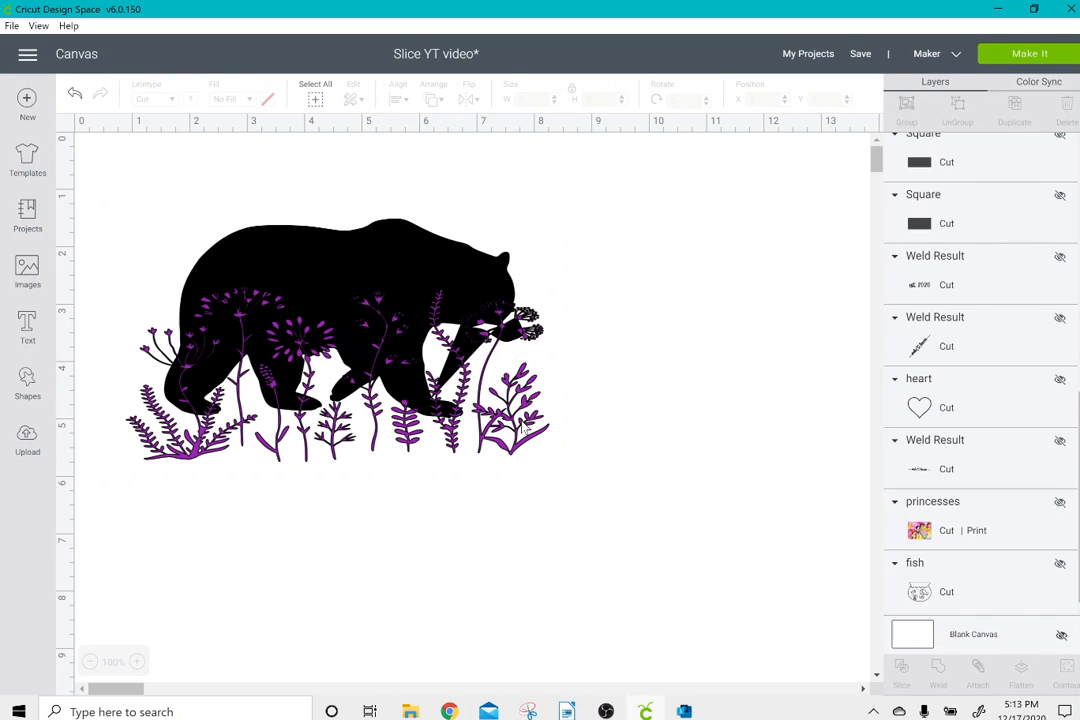
left_click_drag(473, 404, 576, 570)
left_click(260, 443)
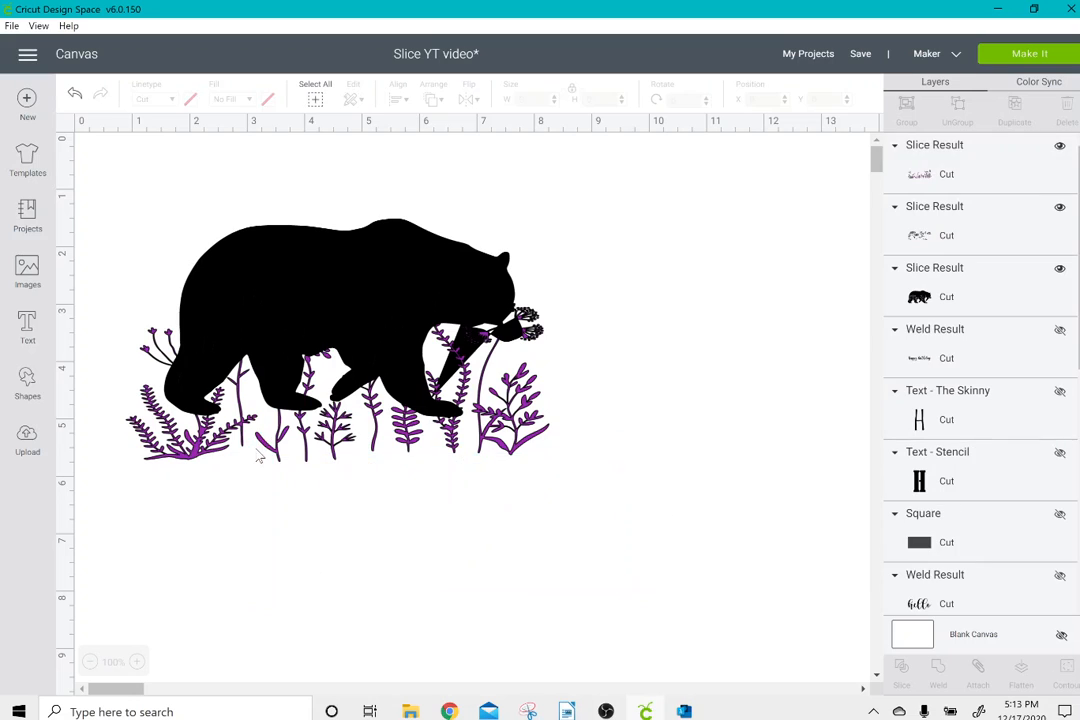
left_click_drag(278, 448, 417, 600)
left_click(253, 442)
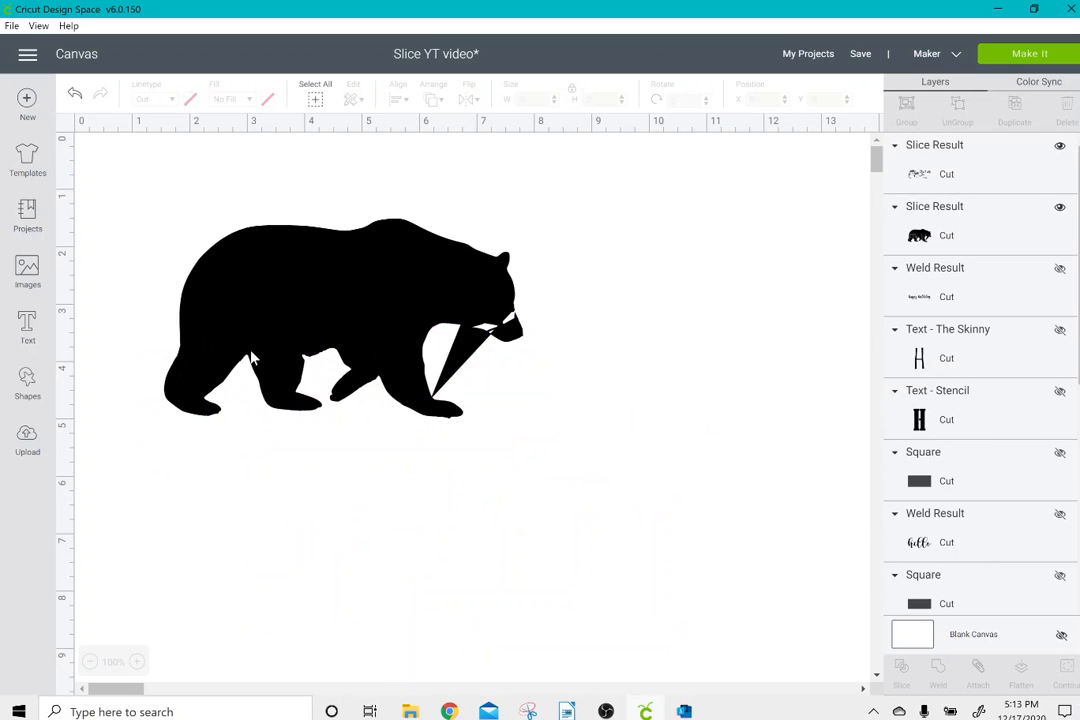
left_click_drag(252, 358, 408, 526)
left_click(330, 470)
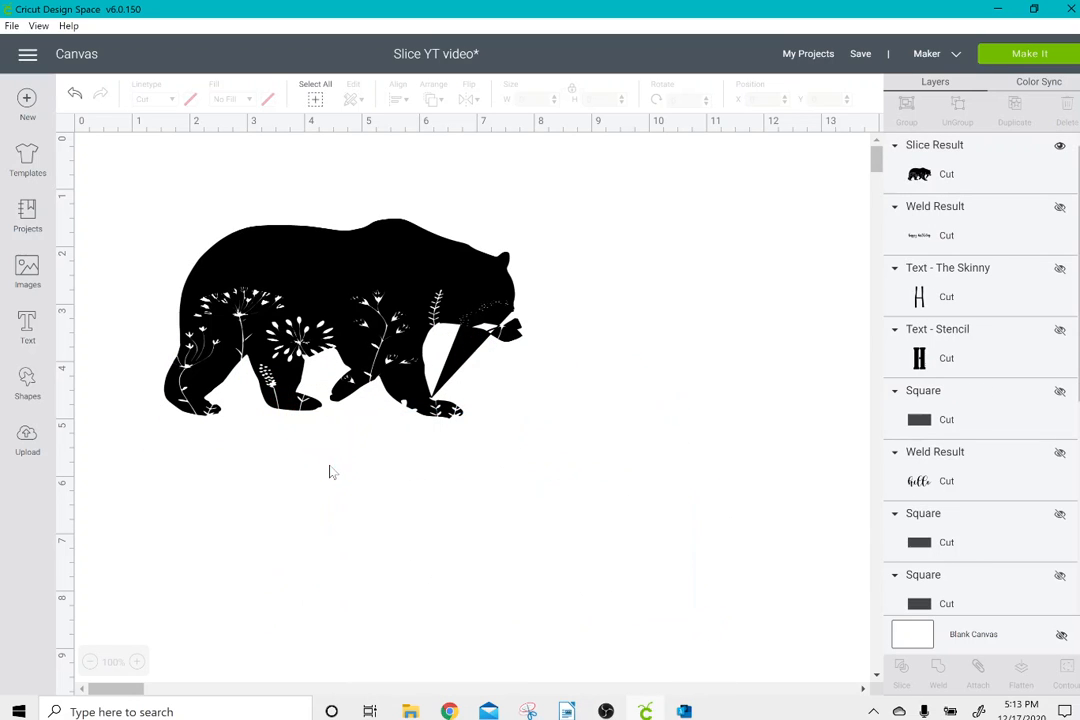
Add the text "mama" in the Sunberry font, enlarge it to about 7.246 × 1.494 inches, and place it below the bear.
left_click(47, 334)
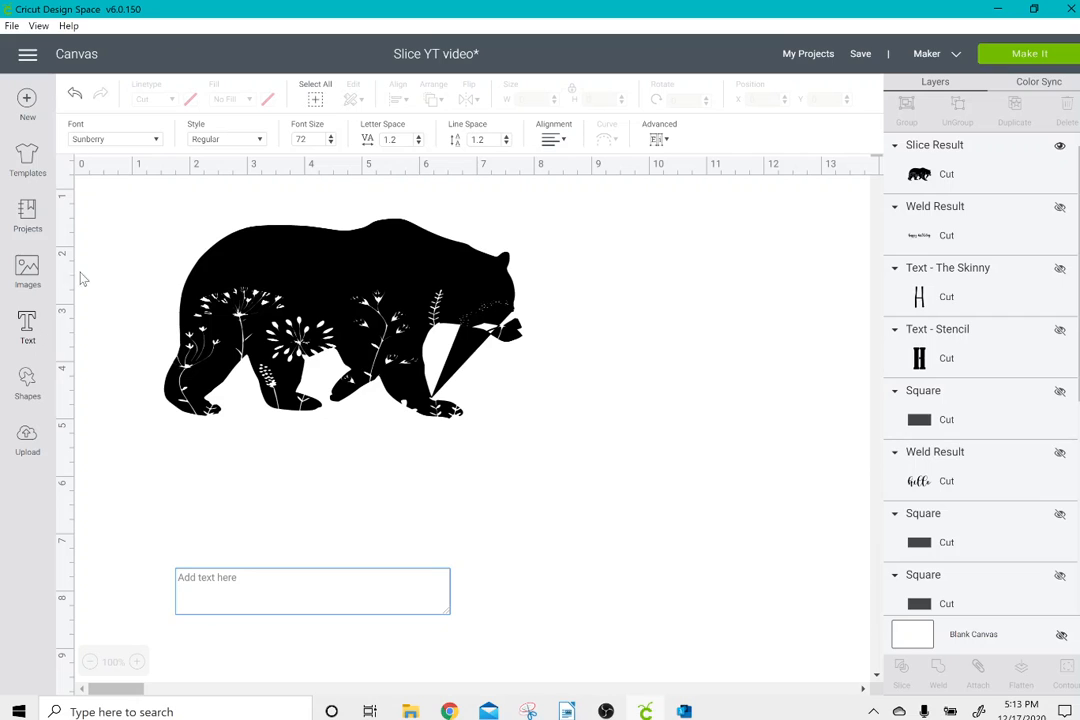
type("mama")
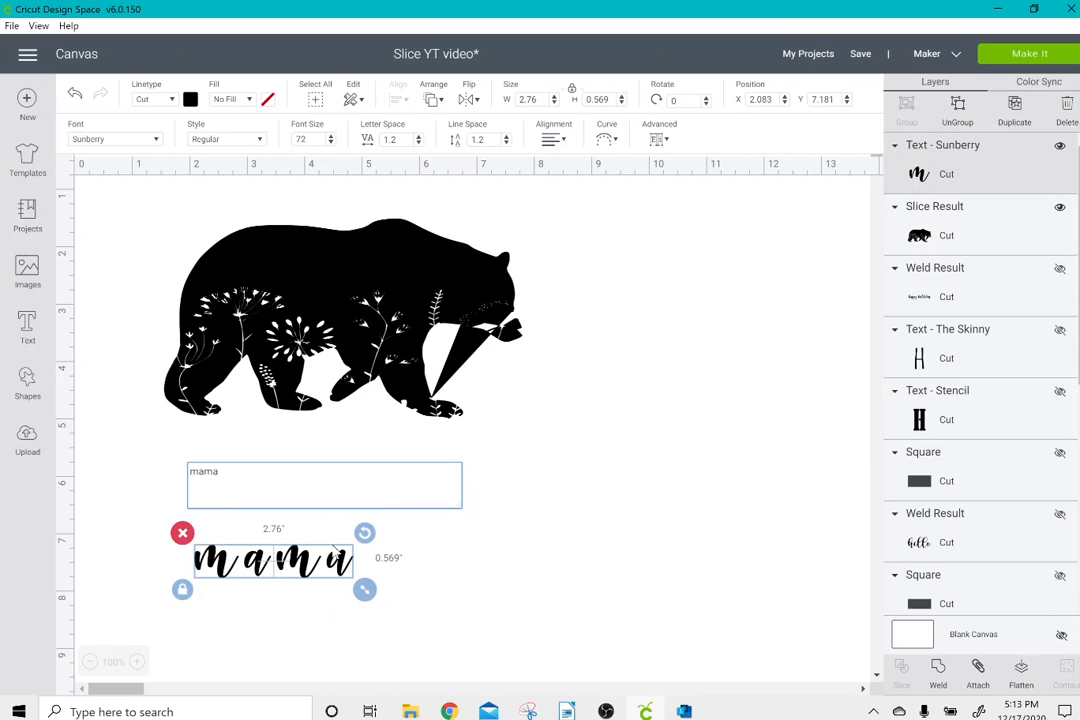
left_click_drag(364, 590, 622, 642)
left_click_drag(515, 594, 474, 520)
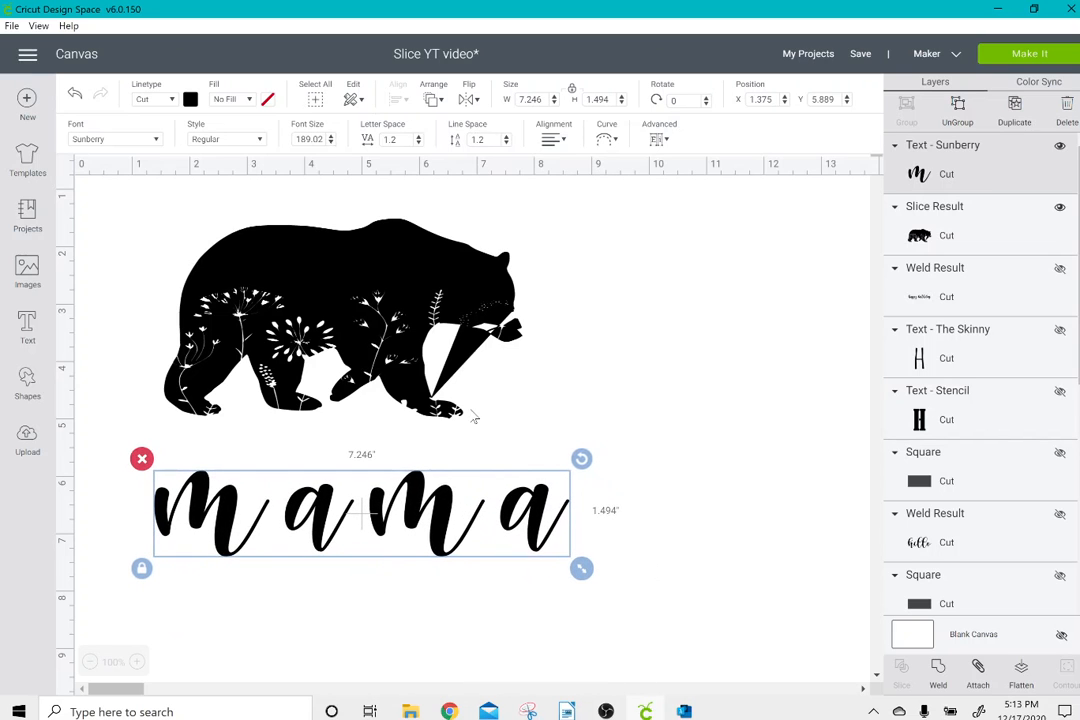
Reduce the letter spacing of the "mama" text to -0.6 so that its letters connect.
left_click(418, 143)
left_click(418, 143)
left_click(418, 143)
left_click(418, 143)
left_click(418, 143)
left_click(418, 143)
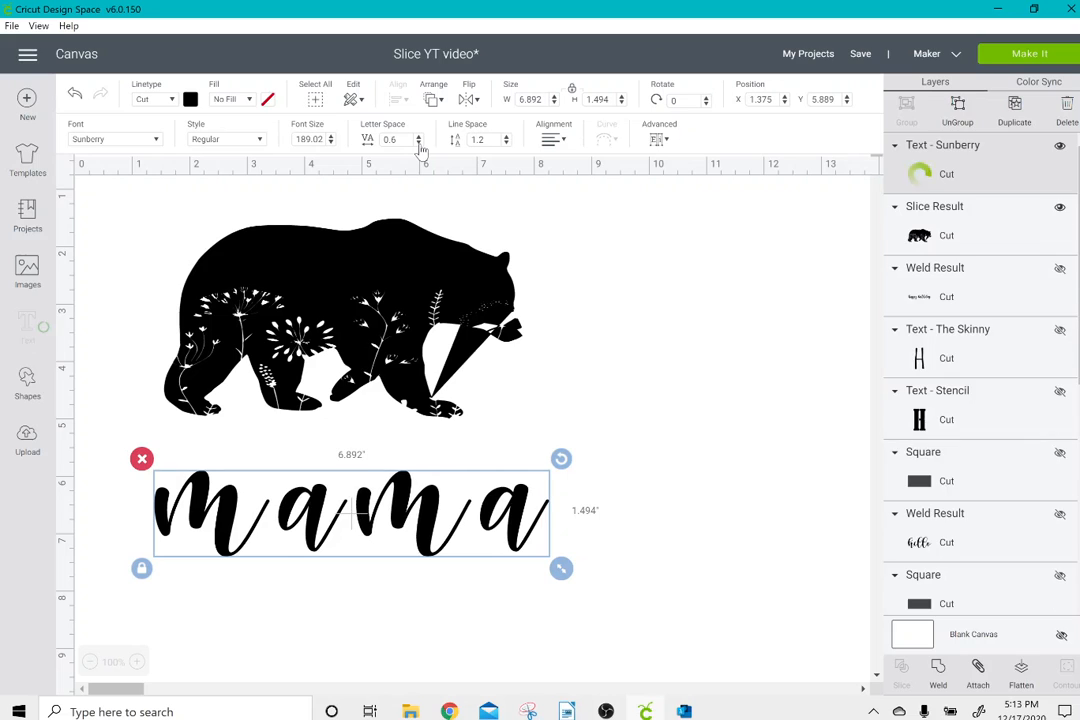
left_click(418, 143)
left_click(418, 143)
left_click(418, 143)
left_click(418, 143)
left_click(418, 143)
left_click(418, 143)
left_click(418, 143)
left_click(418, 143)
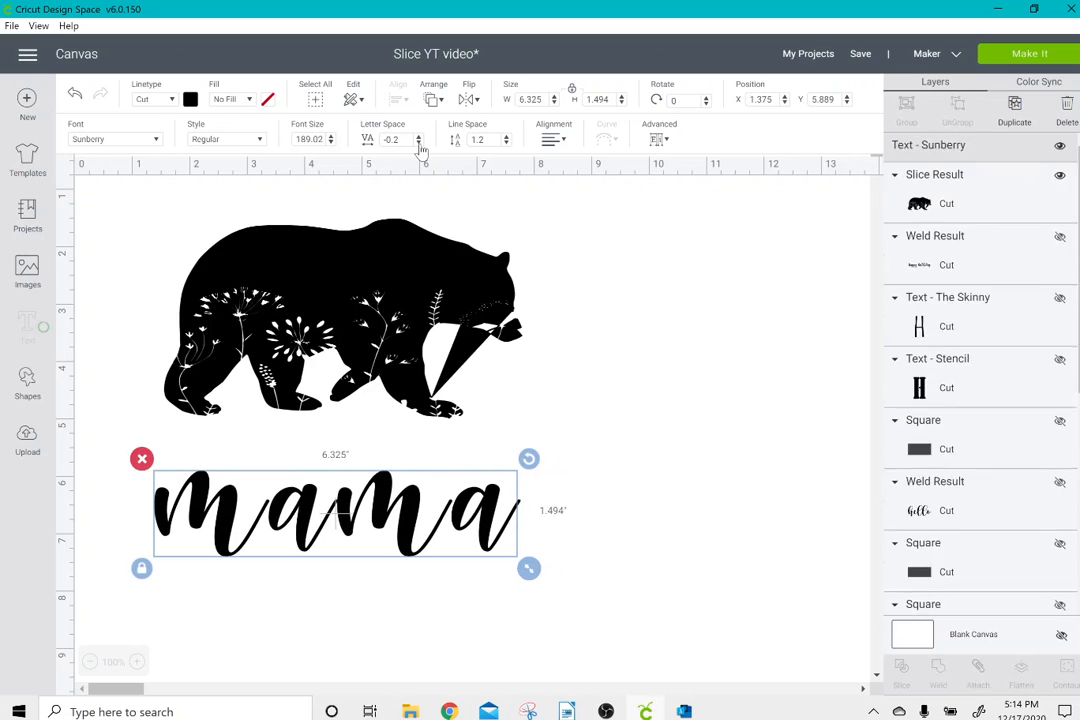
left_click(418, 143)
left_click(418, 143)
left_click(418, 143)
left_click(418, 143)
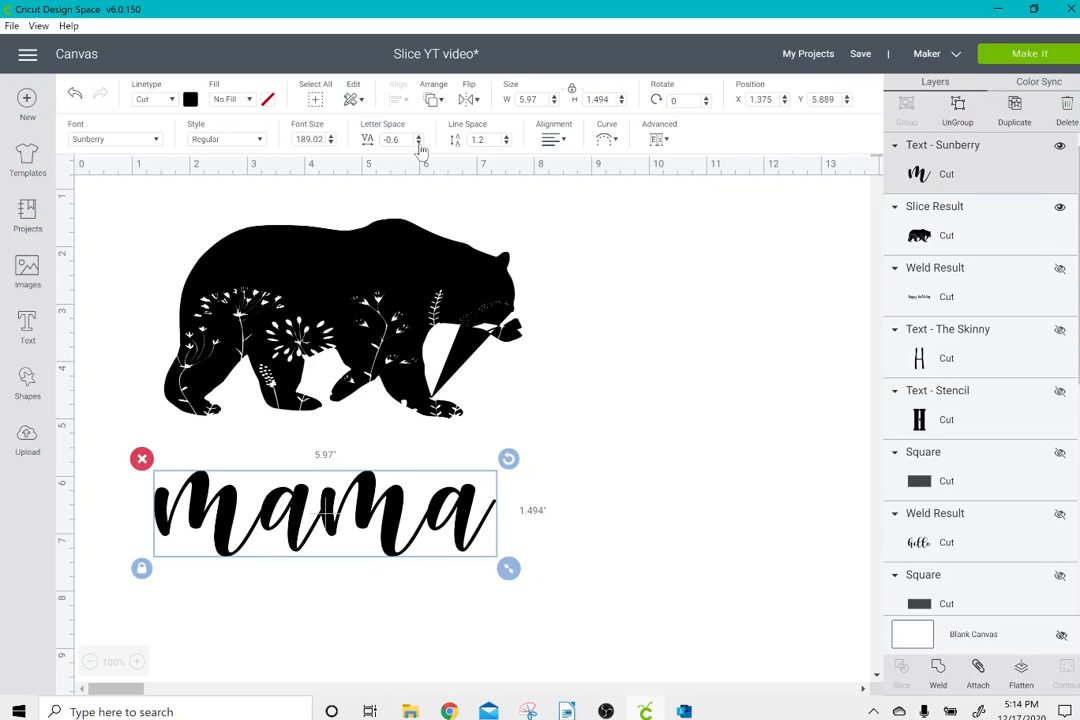
Weld the "mama" letters into one shape and color the welded word purple.
left_click(938, 670)
mouse_move(410, 510)
left_mouse_down()
mouse_move(458, 513)
mouse_move(395, 519)
left_mouse_up()
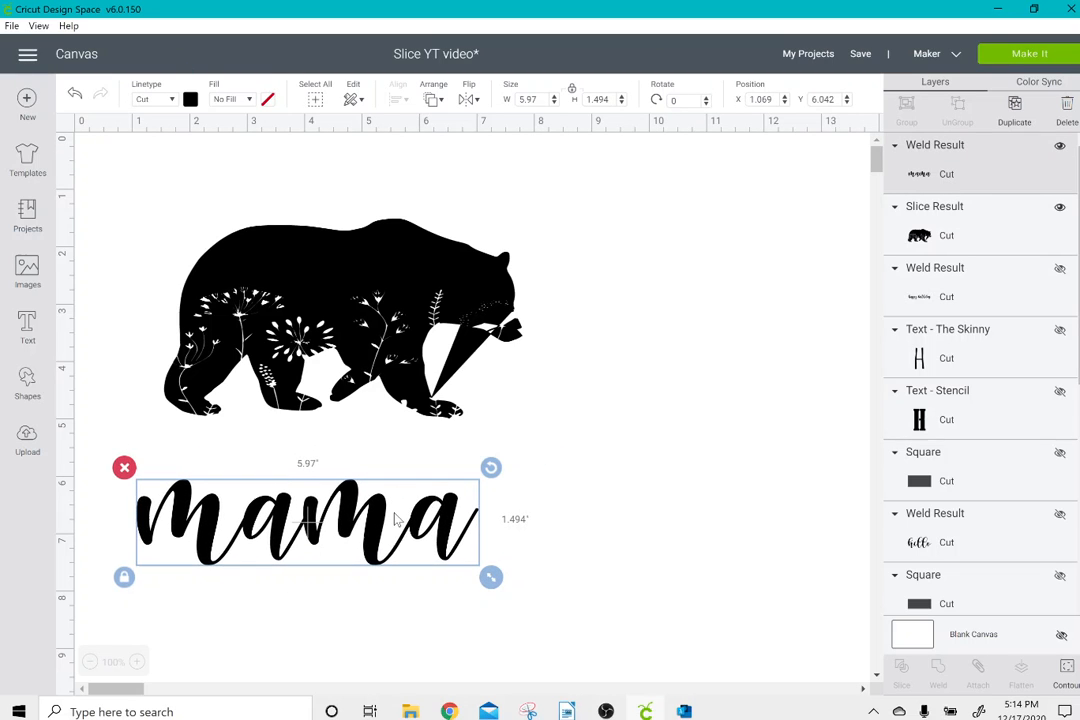
left_click(190, 100)
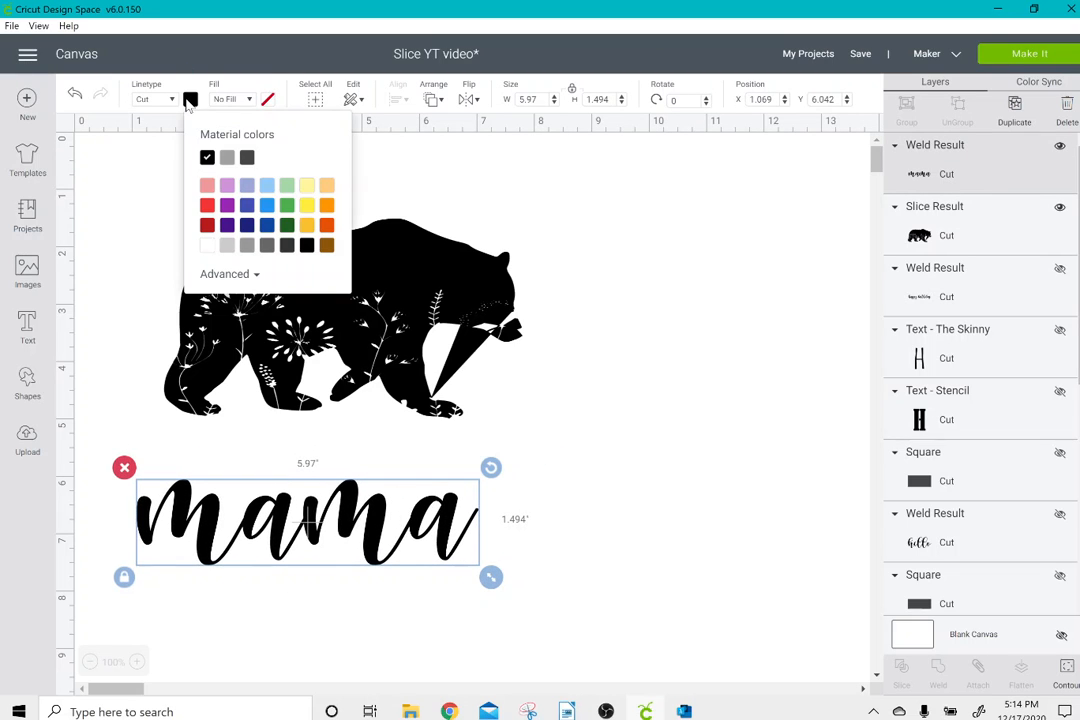
left_click(227, 205)
left_click(290, 473)
Move the purple "mama" onto the bear's back and shrink it to about 3.901 × 0.976 inches to fit.
left_click_drag(290, 473, 352, 472)
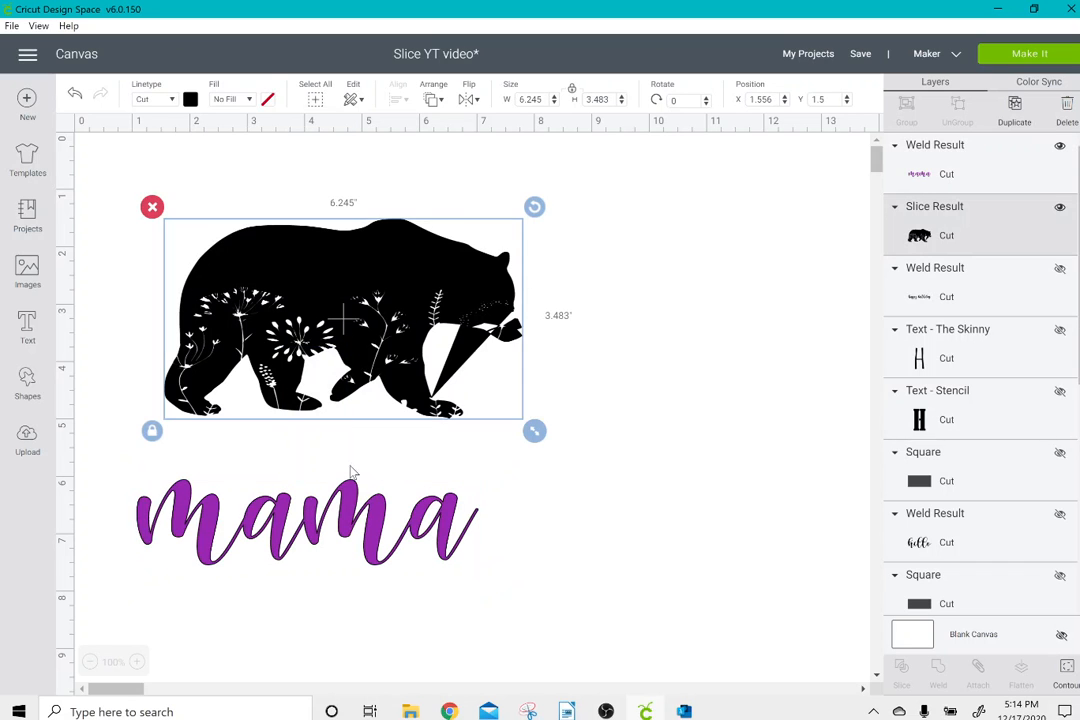
left_click(380, 616)
left_click_drag(381, 525, 431, 284)
left_click_drag(540, 336, 435, 259)
Slice "mama" out of the bear and delete the purple and black leftover words.
left_click_drag(310, 192, 440, 505)
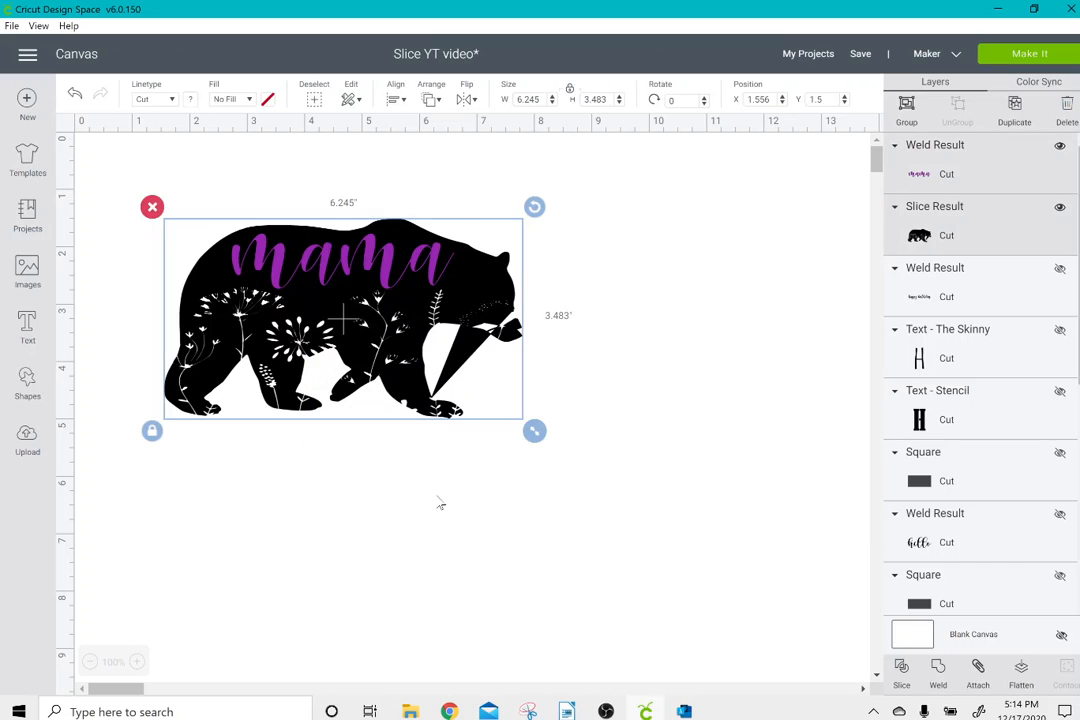
left_click(903, 680)
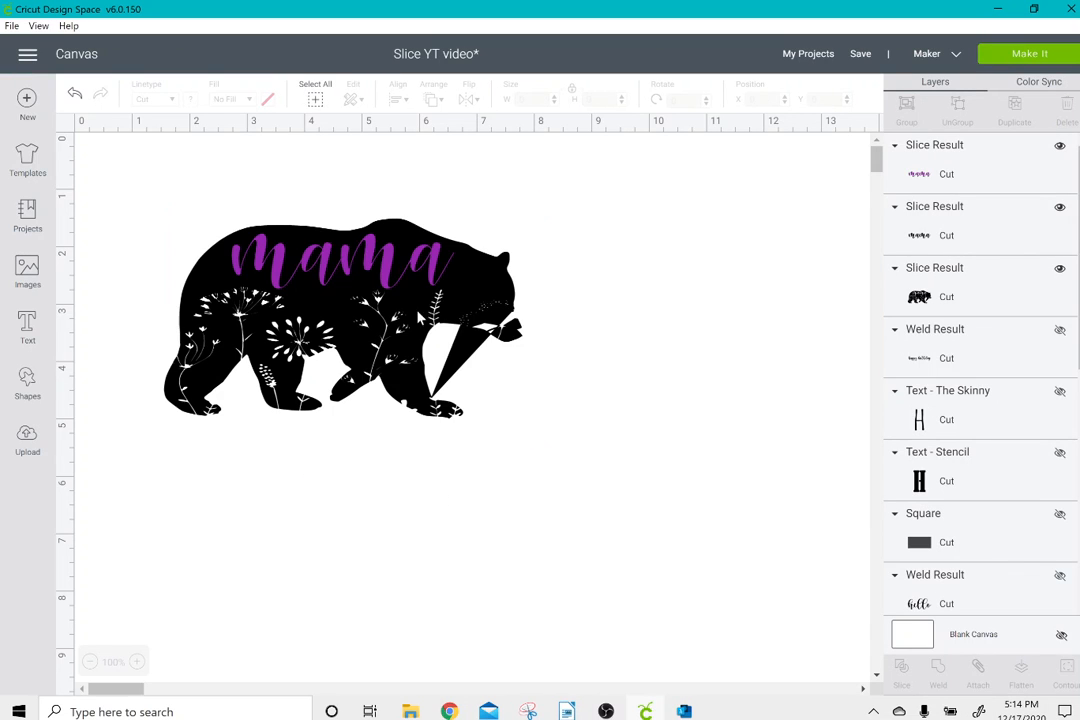
left_click_drag(499, 338, 603, 422)
left_click(439, 374)
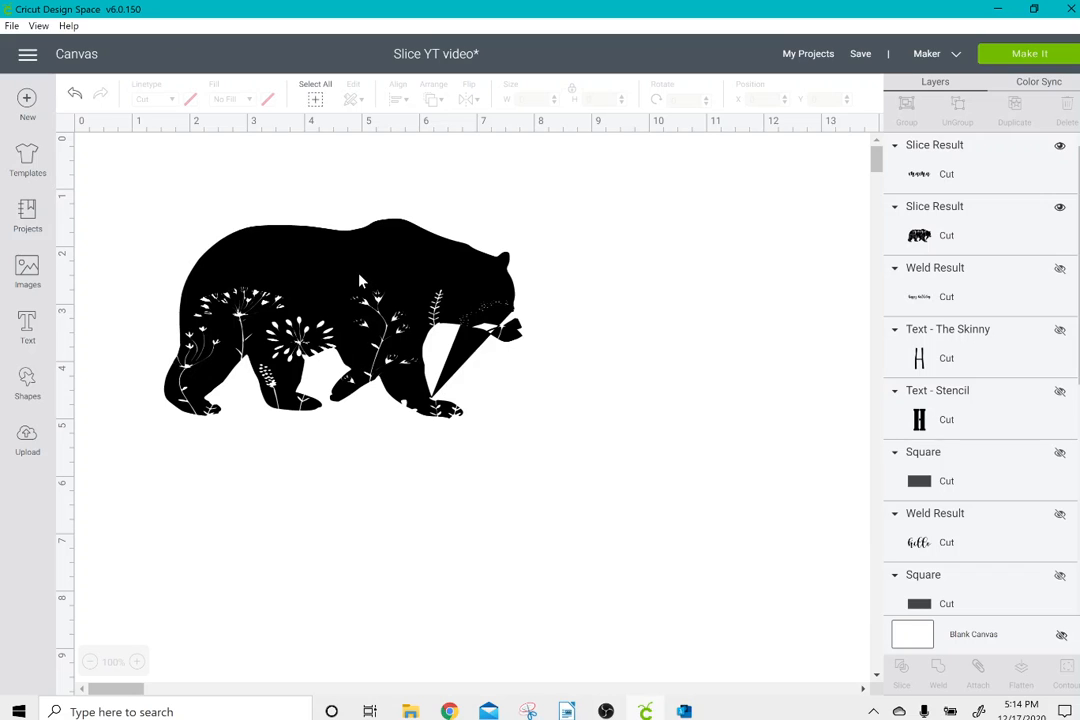
left_click_drag(360, 282, 589, 589)
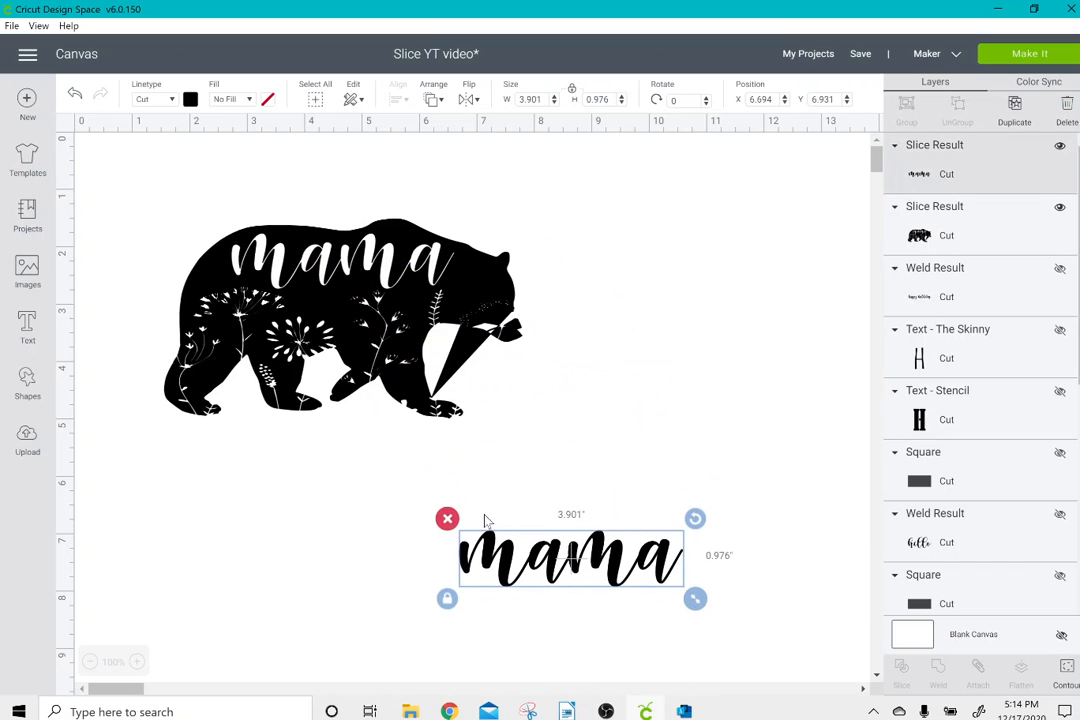
left_click(447, 519)
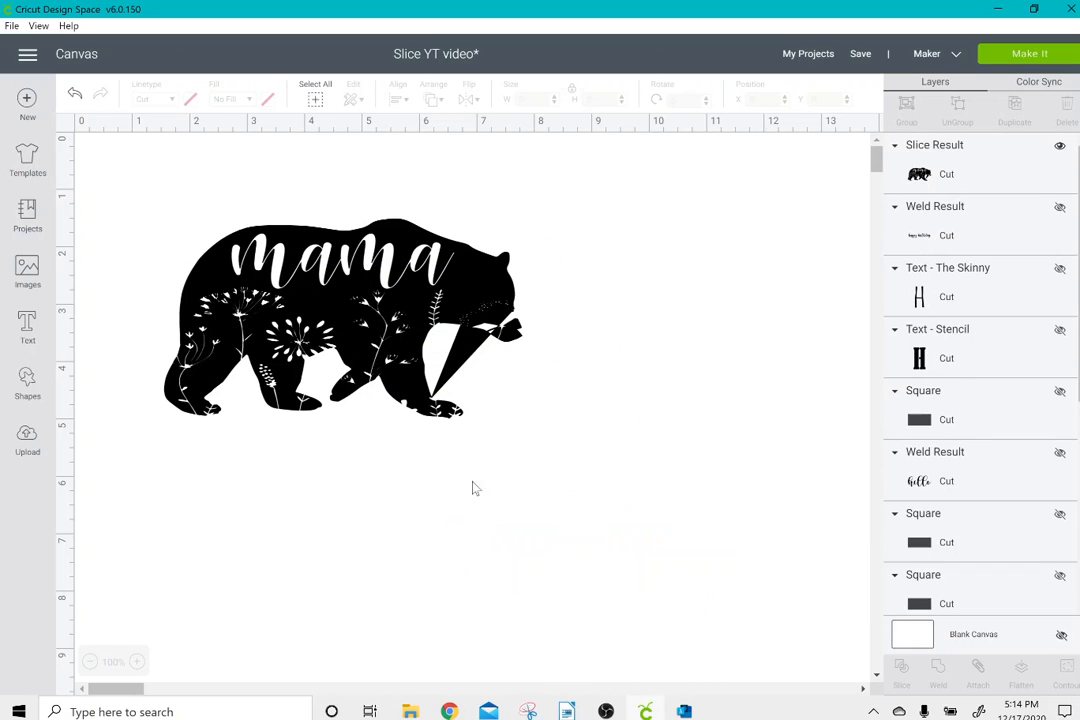
Preview the mama bear design on the cutting mat and return to the canvas.
left_click(1030, 53)
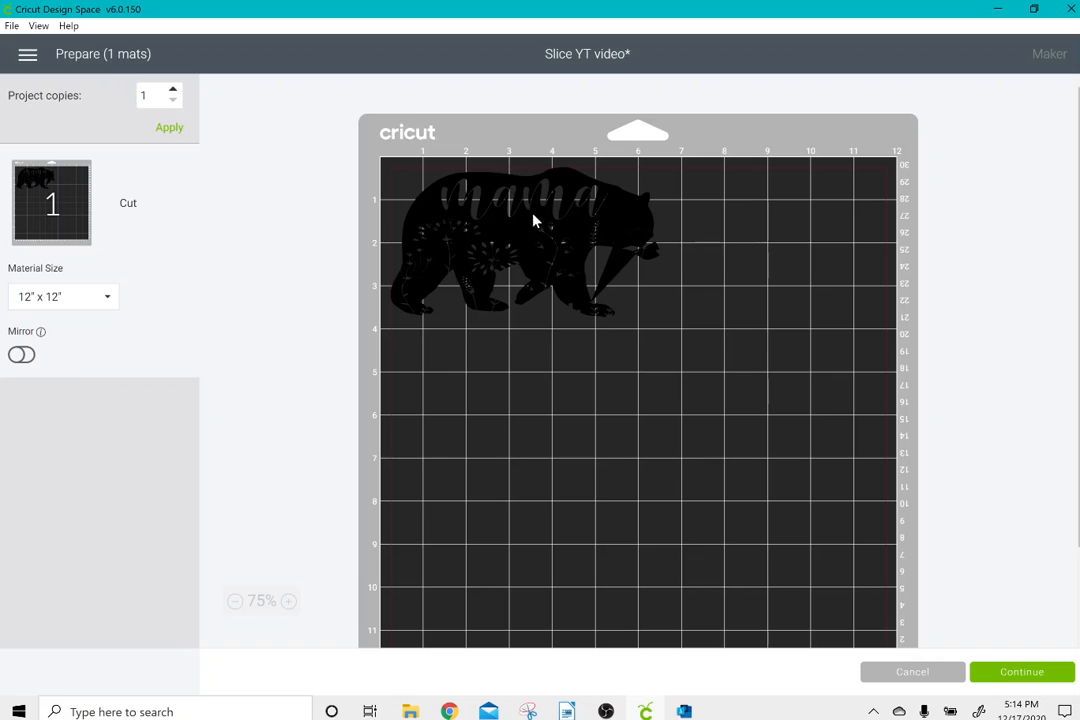
left_click(903, 673)
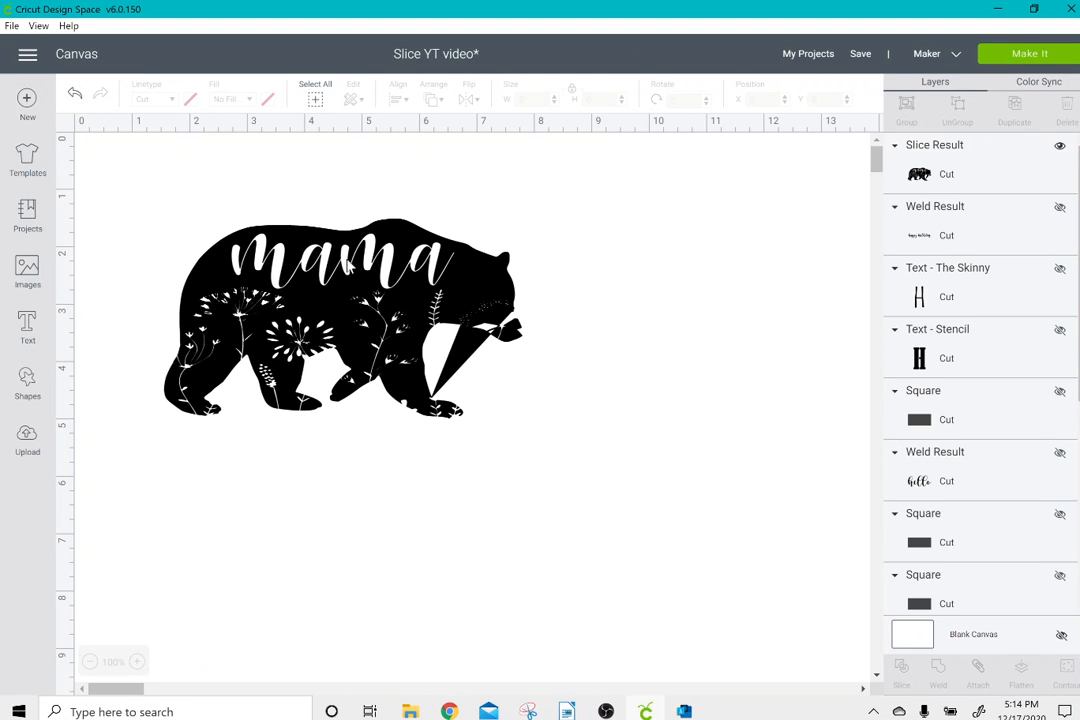
Delete the mama bear from the canvas and make the hidden fish layer visible.
left_click(226, 230)
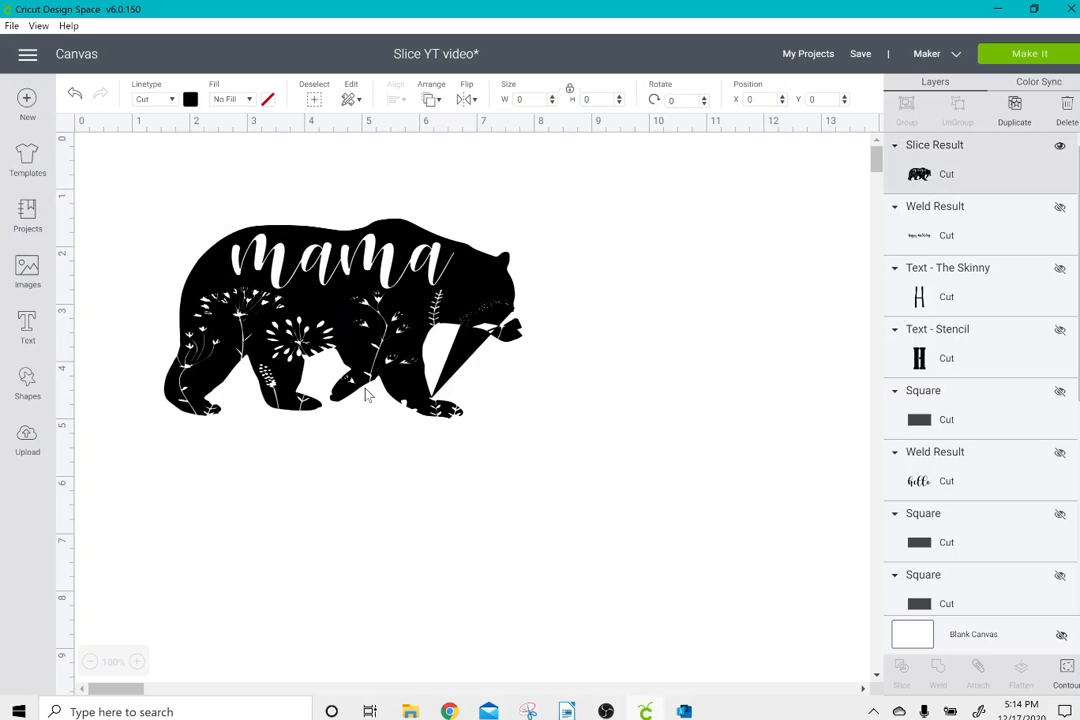
left_click(152, 207)
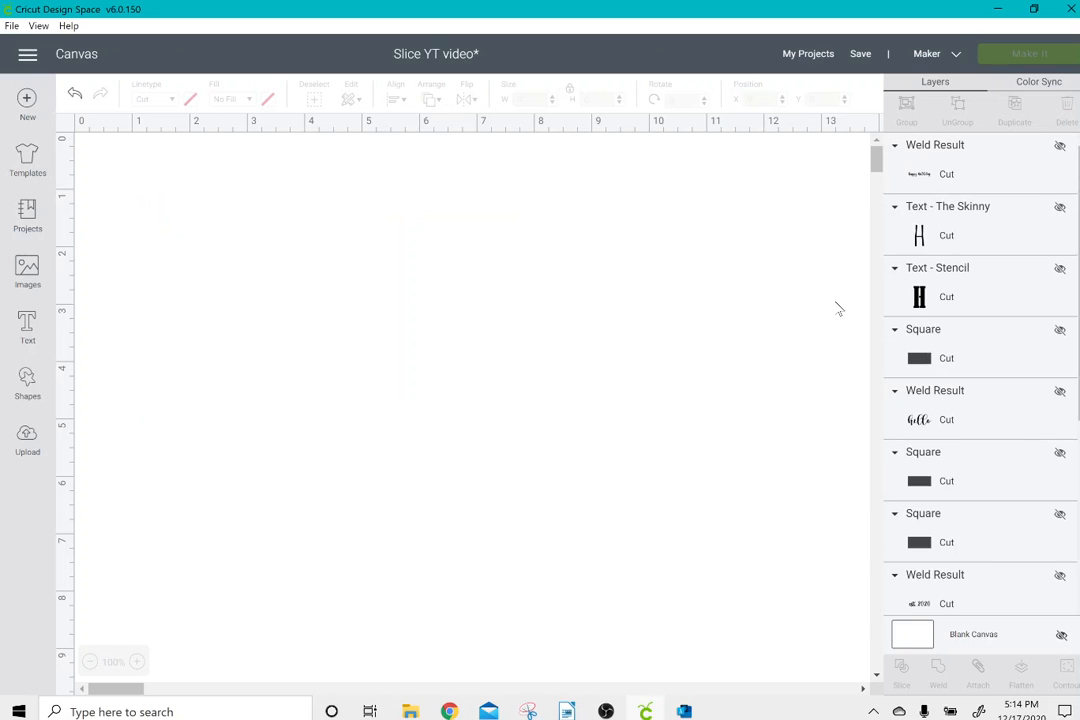
scroll(1037, 307, "down", 5)
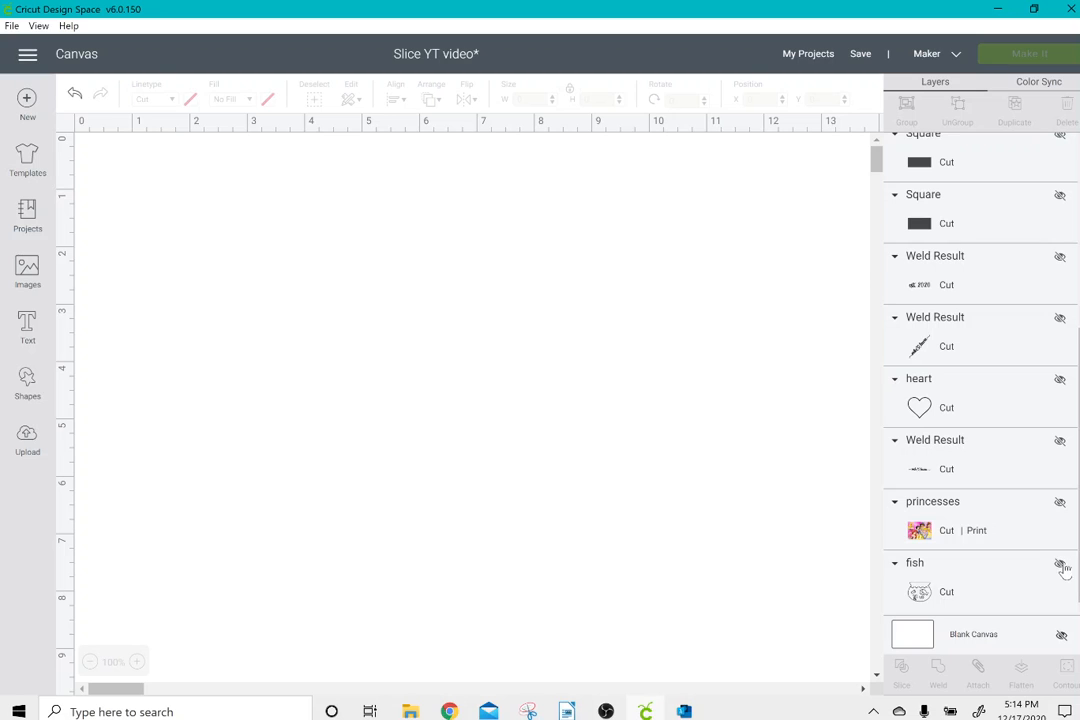
left_click(1061, 564)
Move the fish bowl to about X 0.75, Y 0.917 and enlarge it to about 8.681 × 7.136 inches.
left_click_drag(818, 332, 322, 380)
left_click(430, 454)
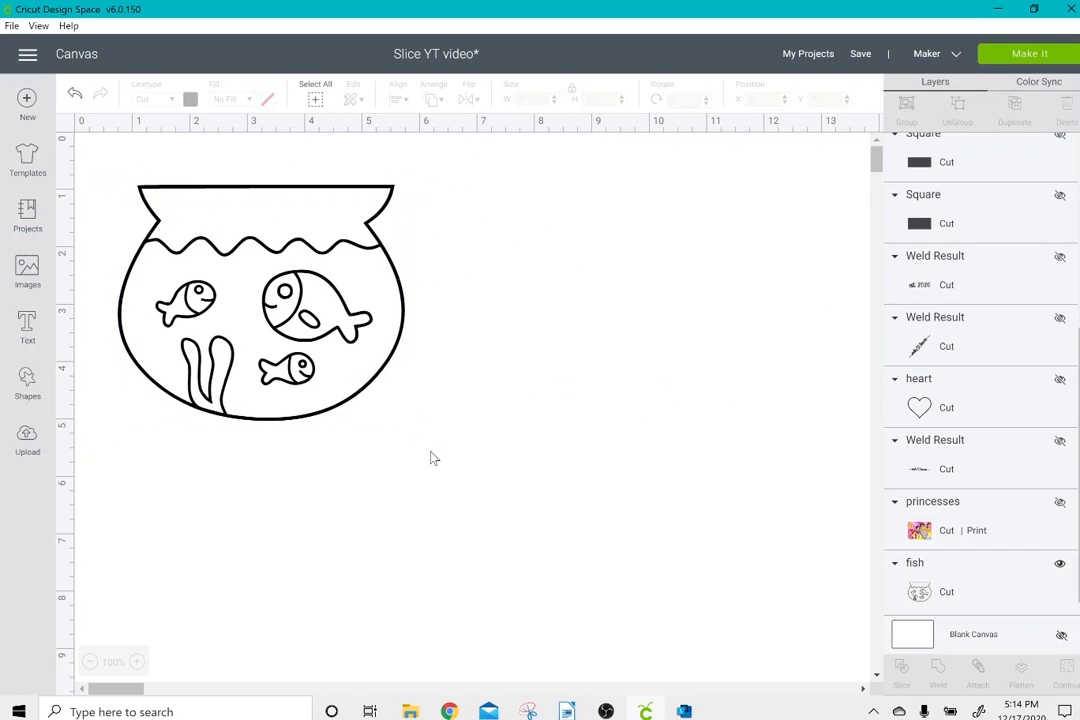
left_click(347, 371)
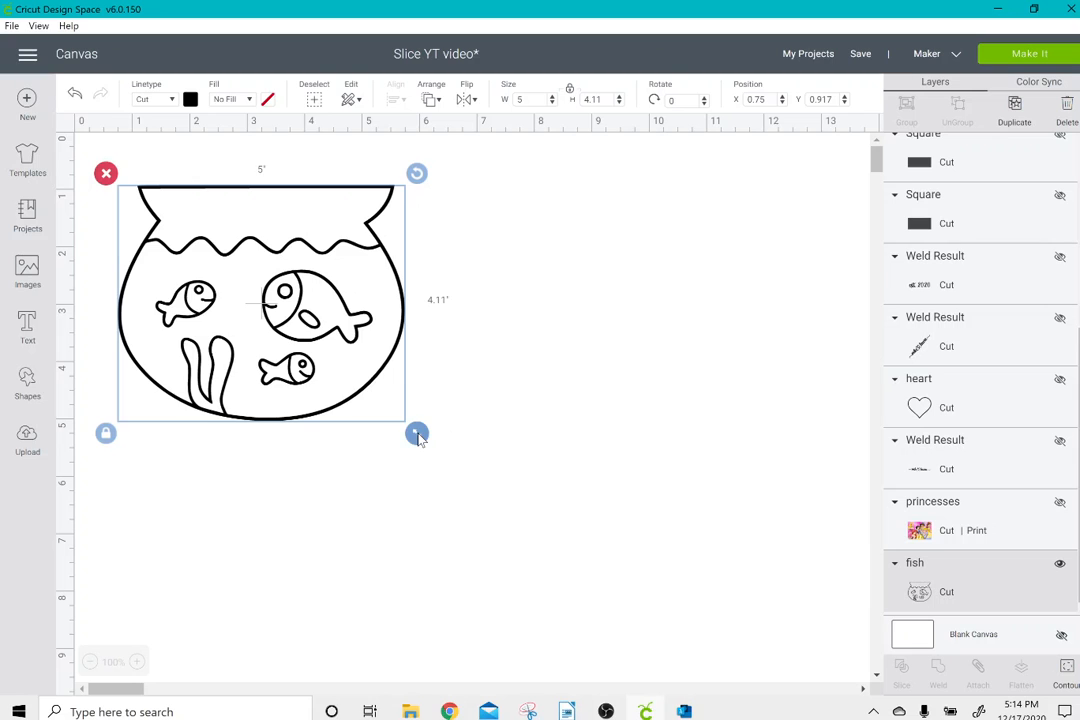
left_click_drag(417, 433, 618, 612)
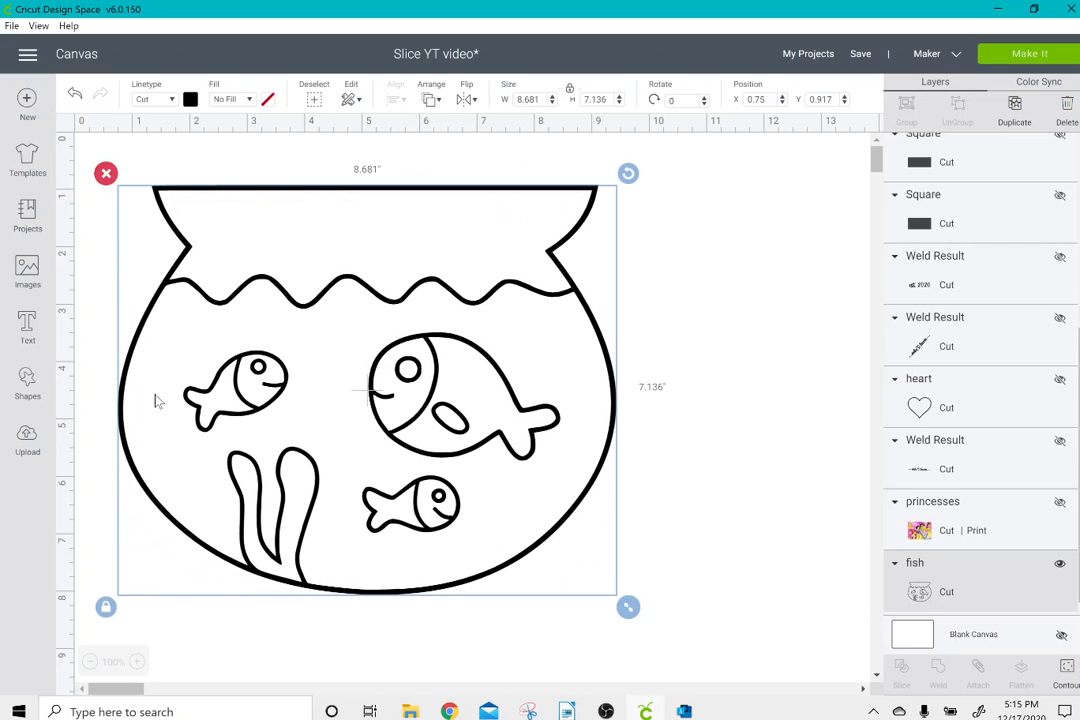
Add a circle shape and move it over the lower part of the fish bowl, at about X 4.736, Y 5.542.
left_click(27, 382)
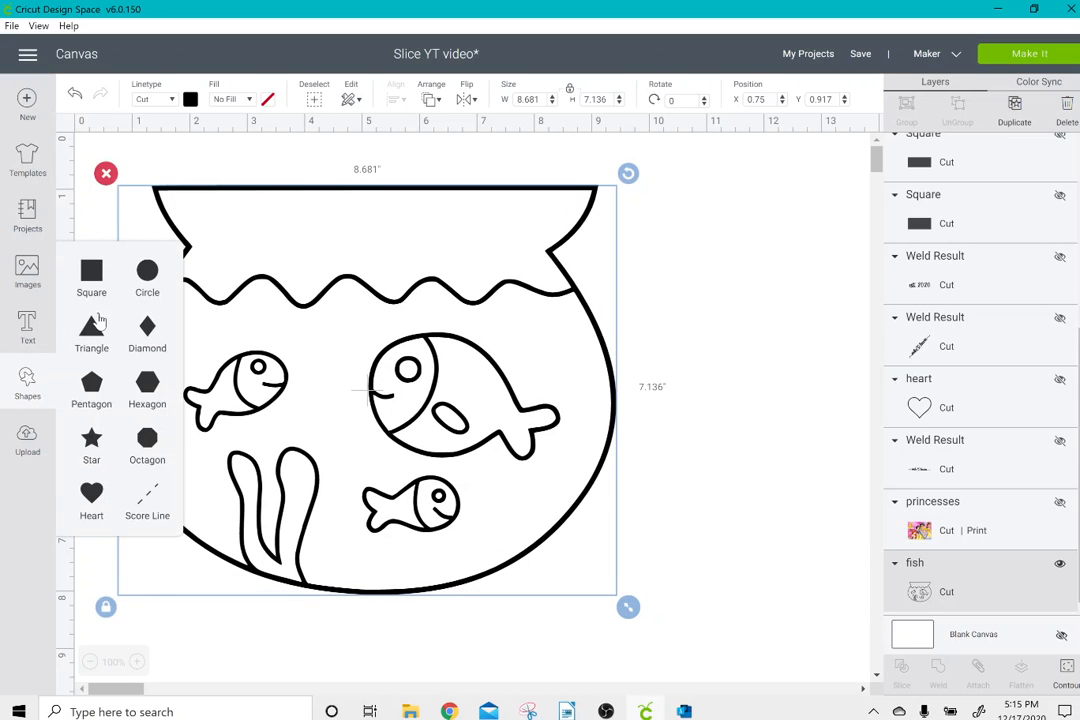
left_click(150, 275)
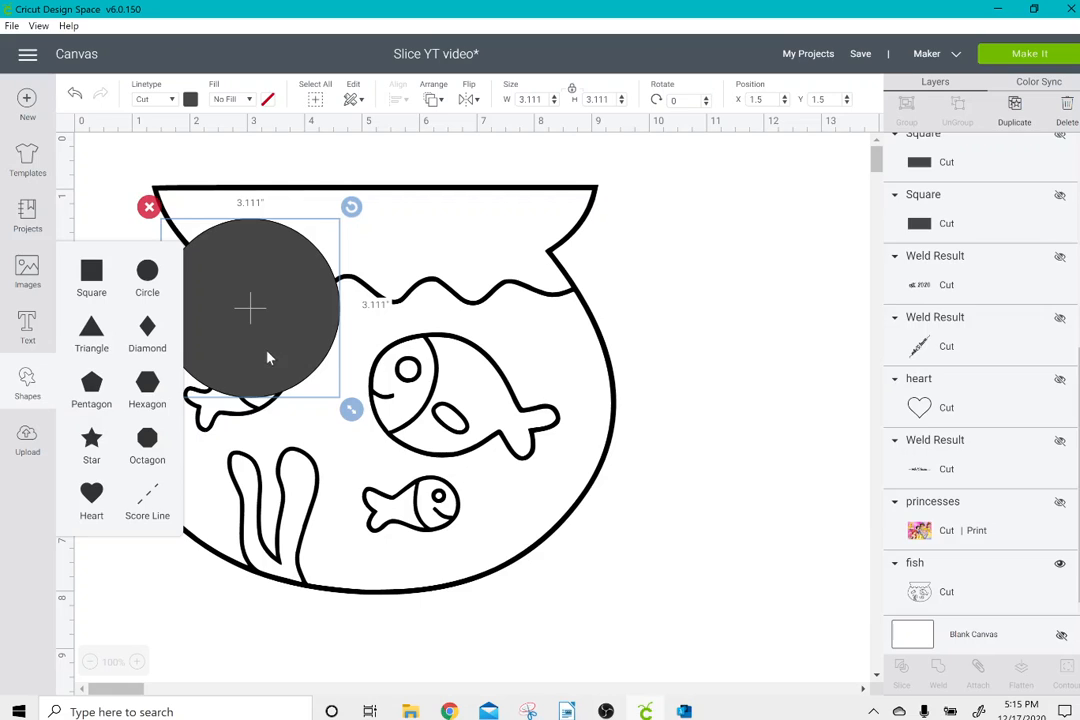
left_click_drag(265, 355, 497, 649)
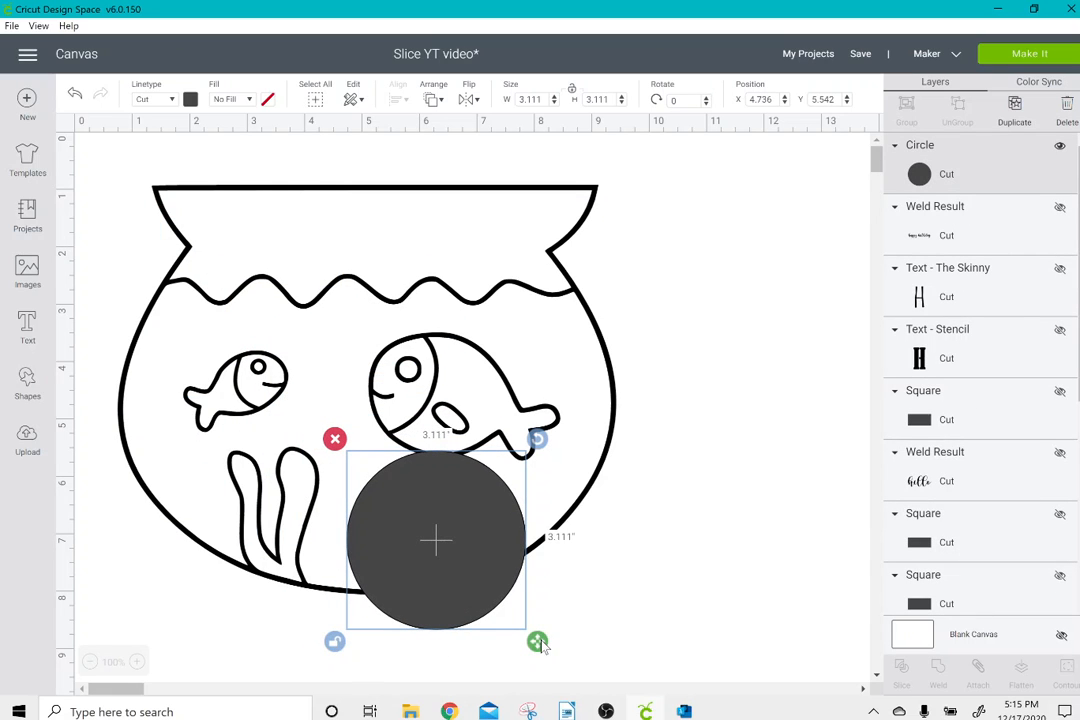
Stretch the circle into an ellipse of about 3.472 × 1.736 inches and place it over the small lower fish.
left_click_drag(538, 641, 563, 566)
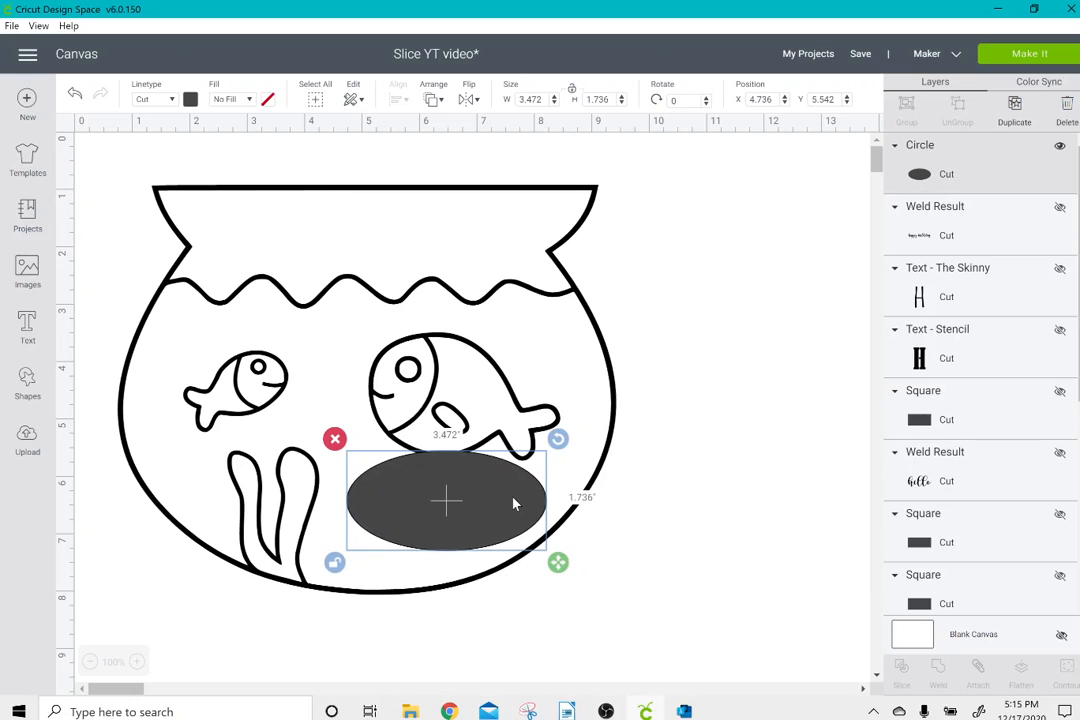
left_click_drag(511, 501, 497, 518)
left_click(610, 632)
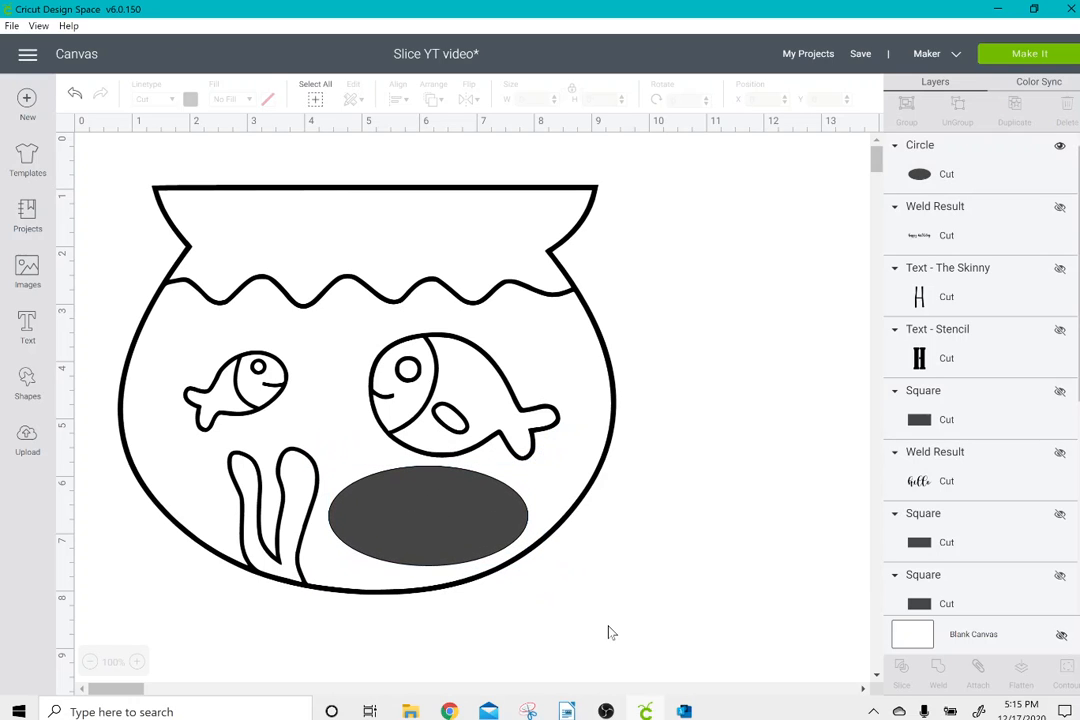
Slice the fish bowl with the ellipse, then move the cut ellipse and both sliced fish pieces outside the bowl.
left_click_drag(610, 632, 358, 451)
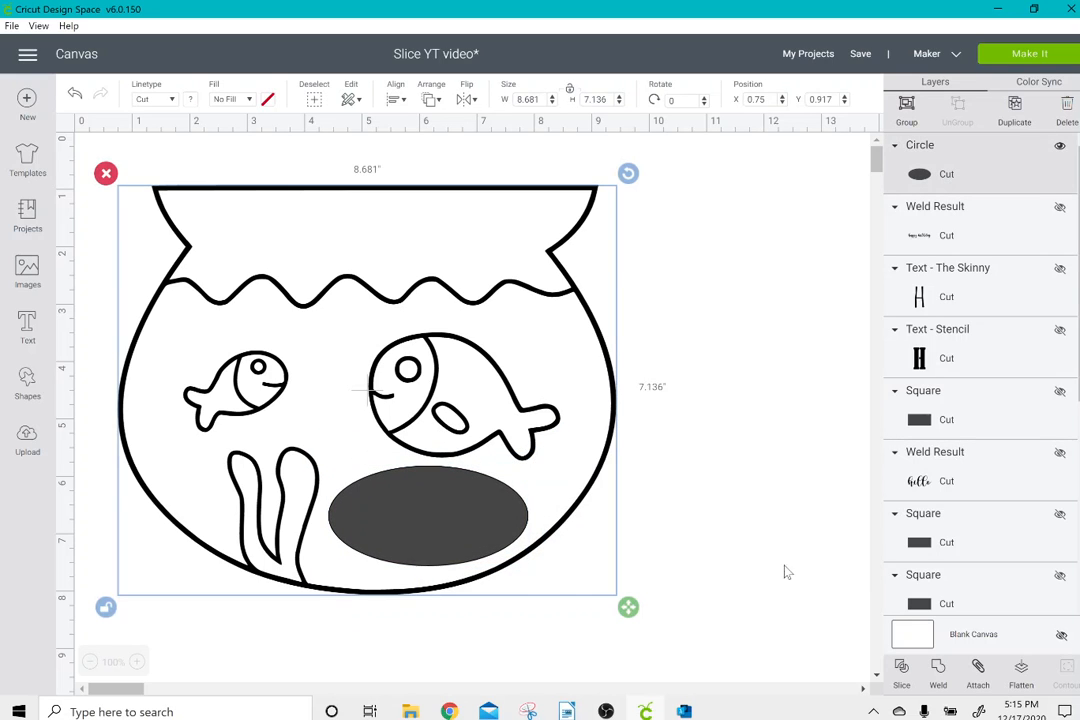
left_click(901, 668)
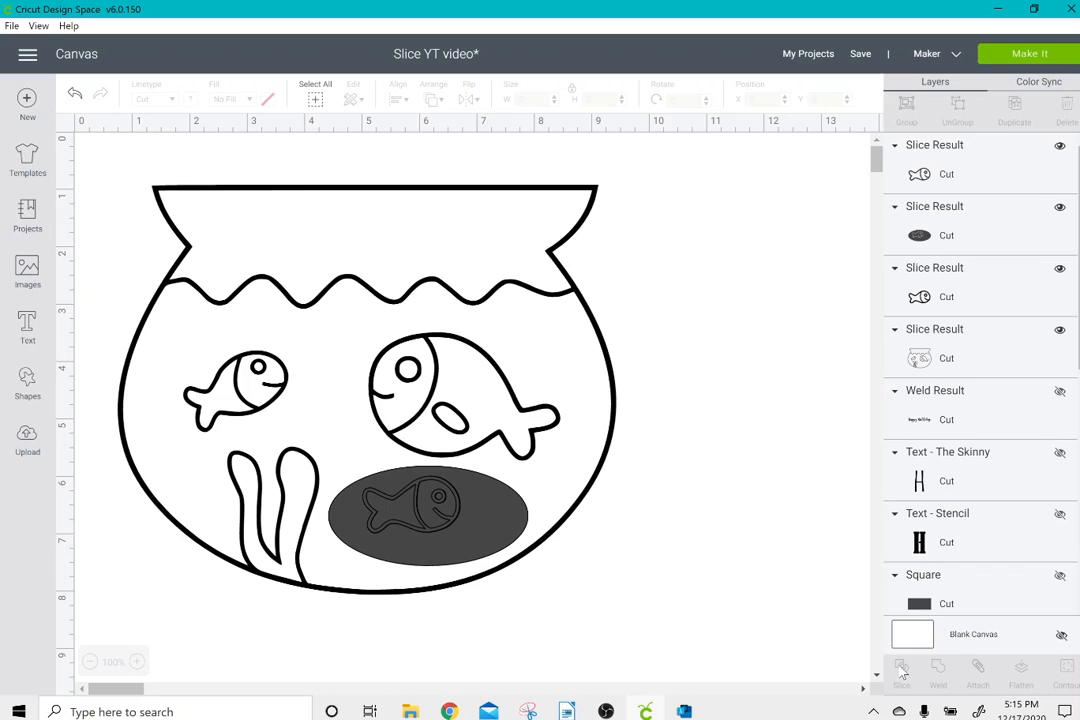
left_click_drag(520, 524, 802, 564)
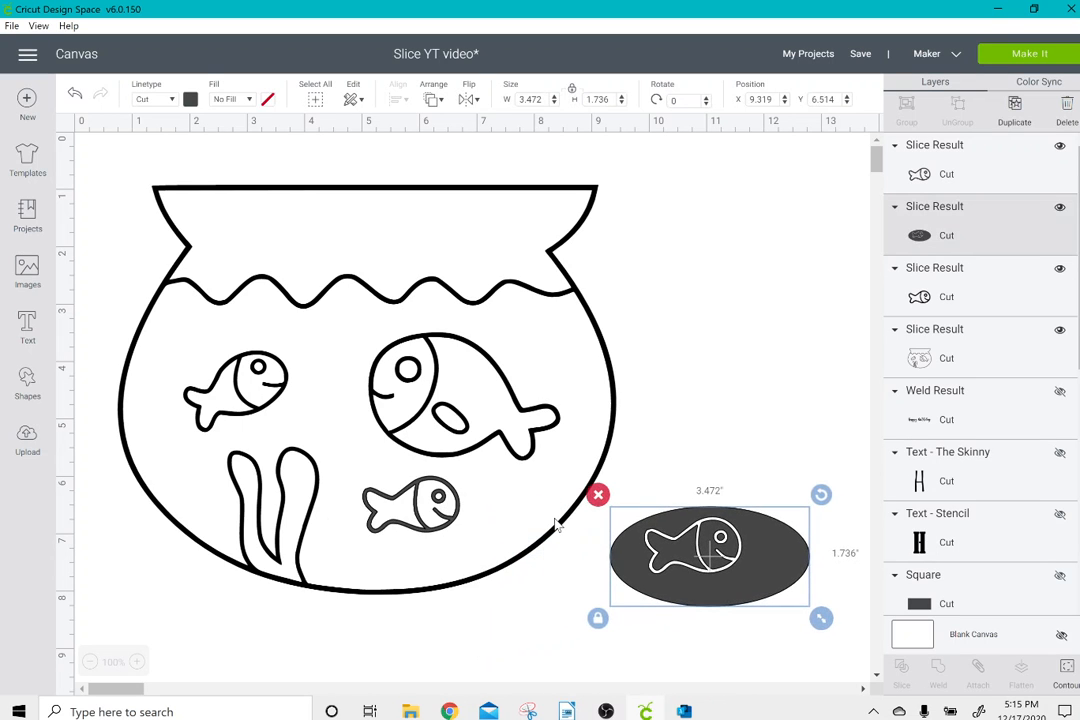
left_click_drag(385, 517, 693, 465)
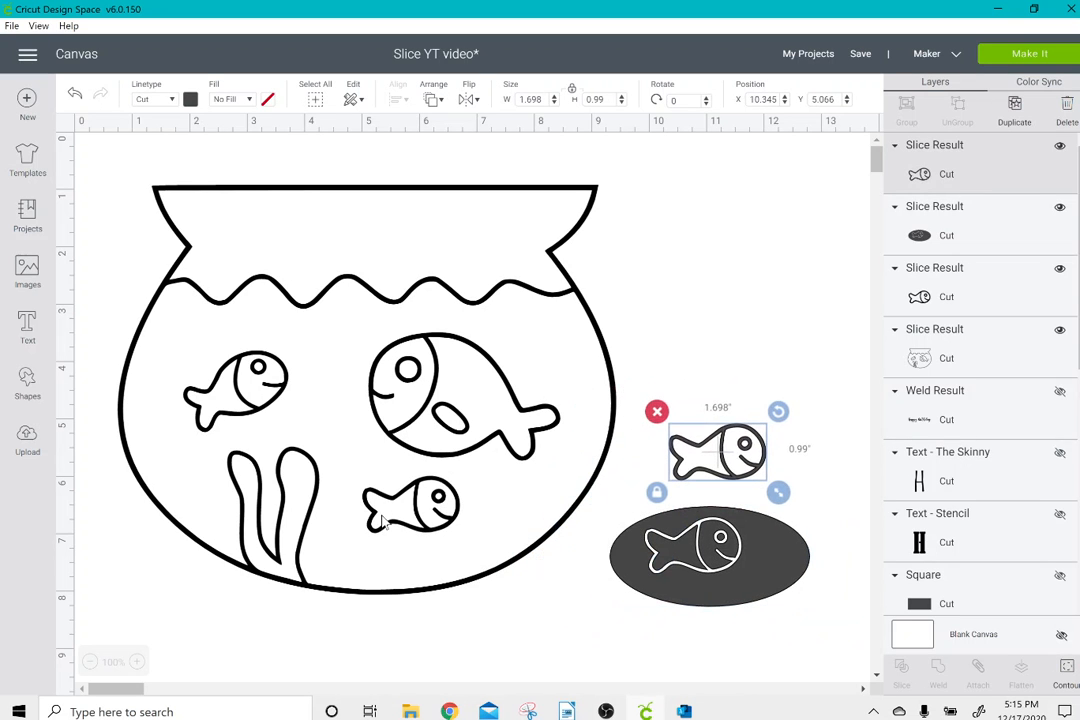
left_click_drag(430, 530, 737, 395)
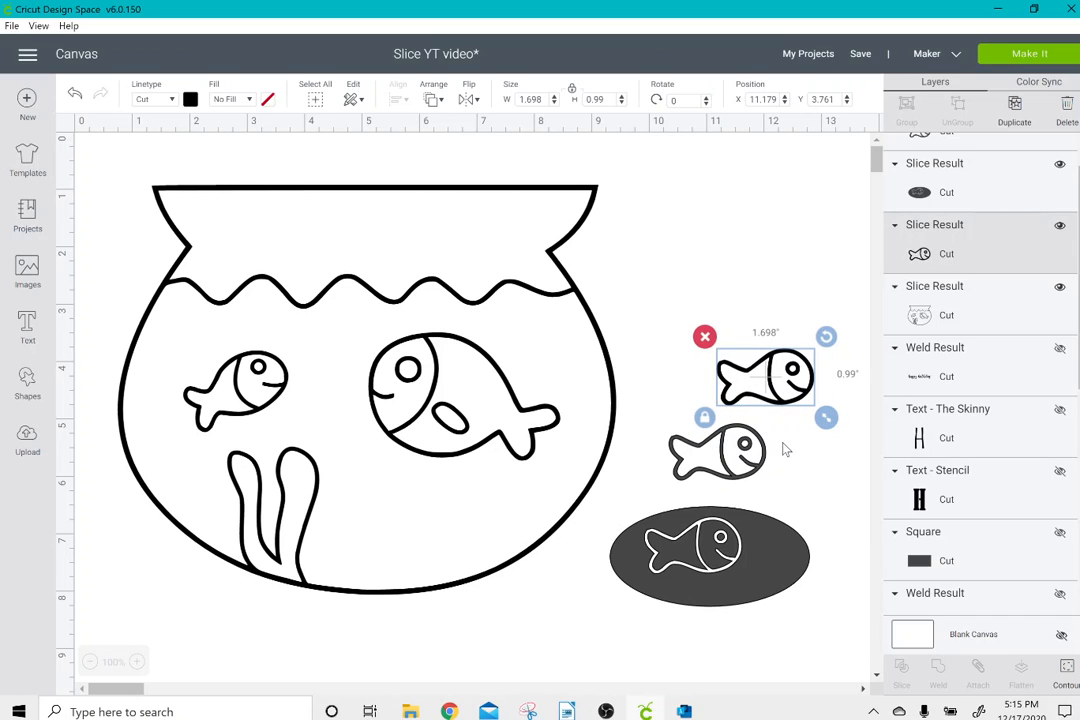
Move the black sliced fish back into the bowl at about X 4.984, Y 6.205 and color it orange.
left_click_drag(779, 376, 421, 520)
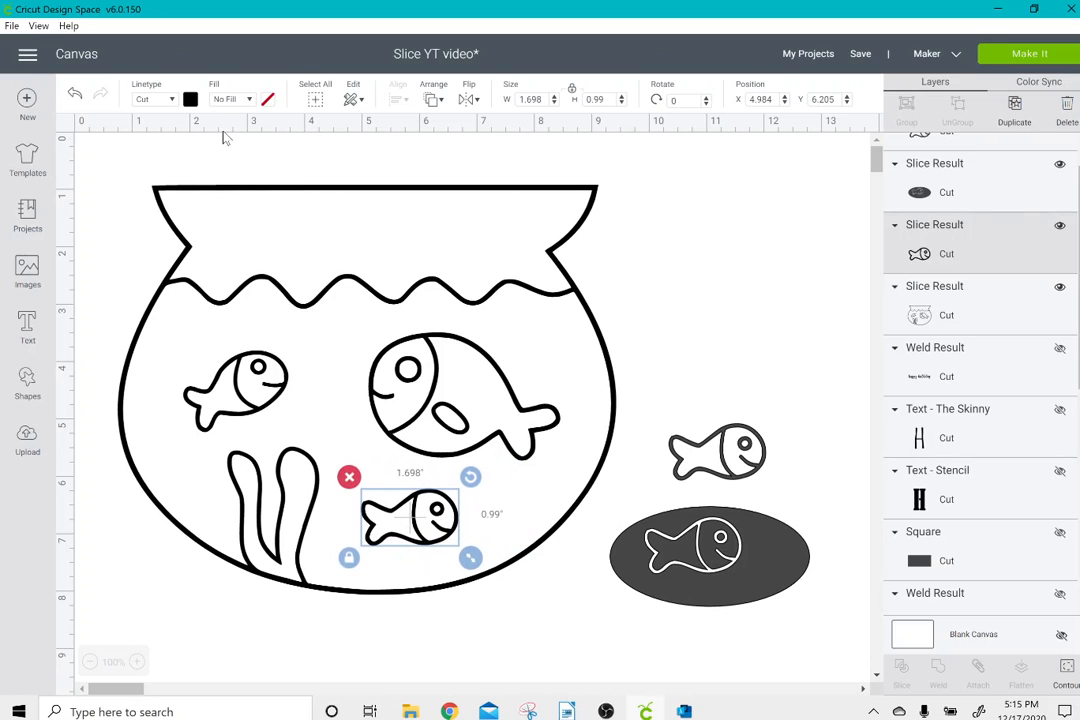
left_click(190, 100)
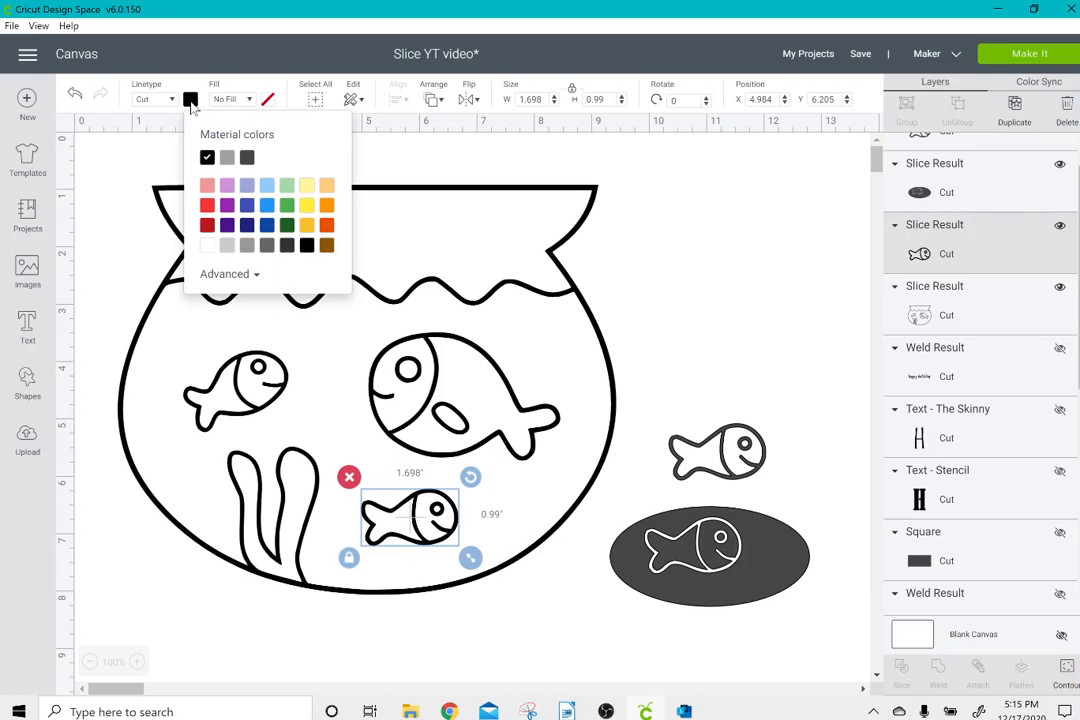
left_click(327, 206)
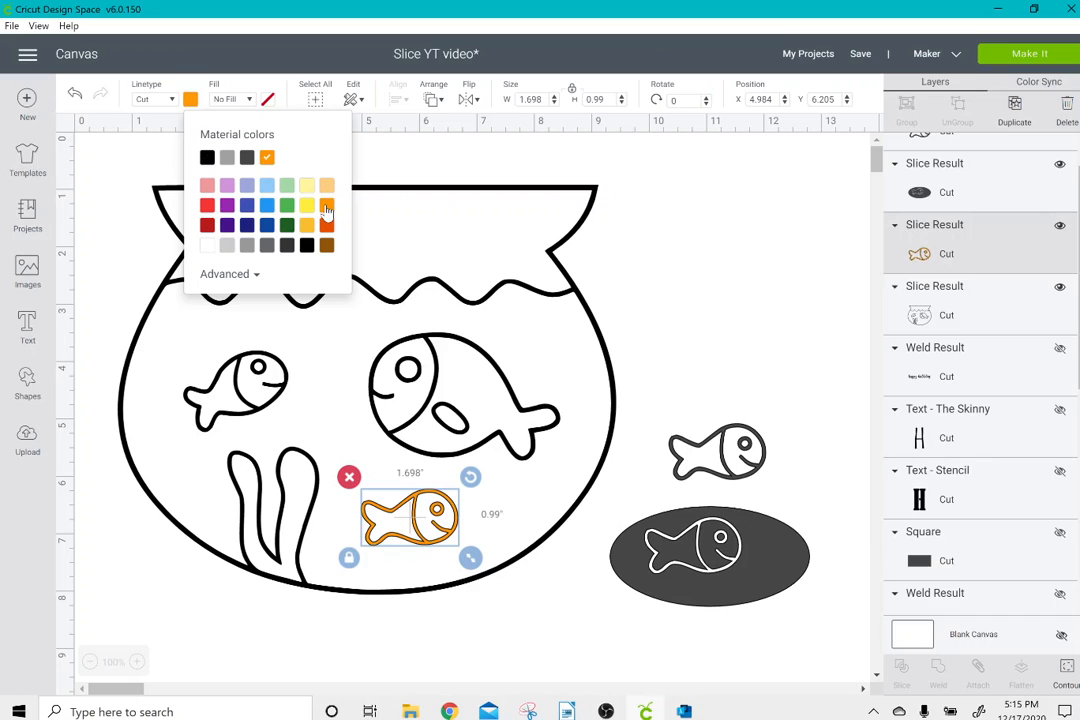
Delete the leftover ellipse and the gray duplicate fish beside the bowl.
left_click(703, 320)
left_click_drag(705, 361, 790, 660)
left_click(598, 411)
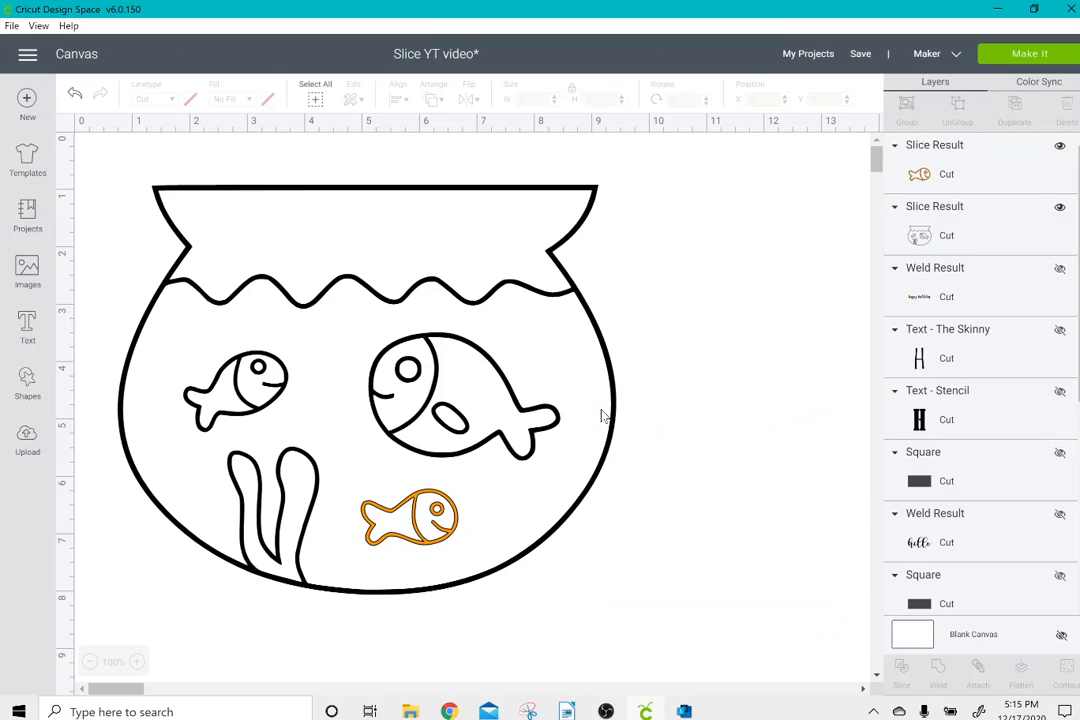
Preview the cutting mats for the bowl and the orange fish, then return to the canvas.
left_click(1015, 56)
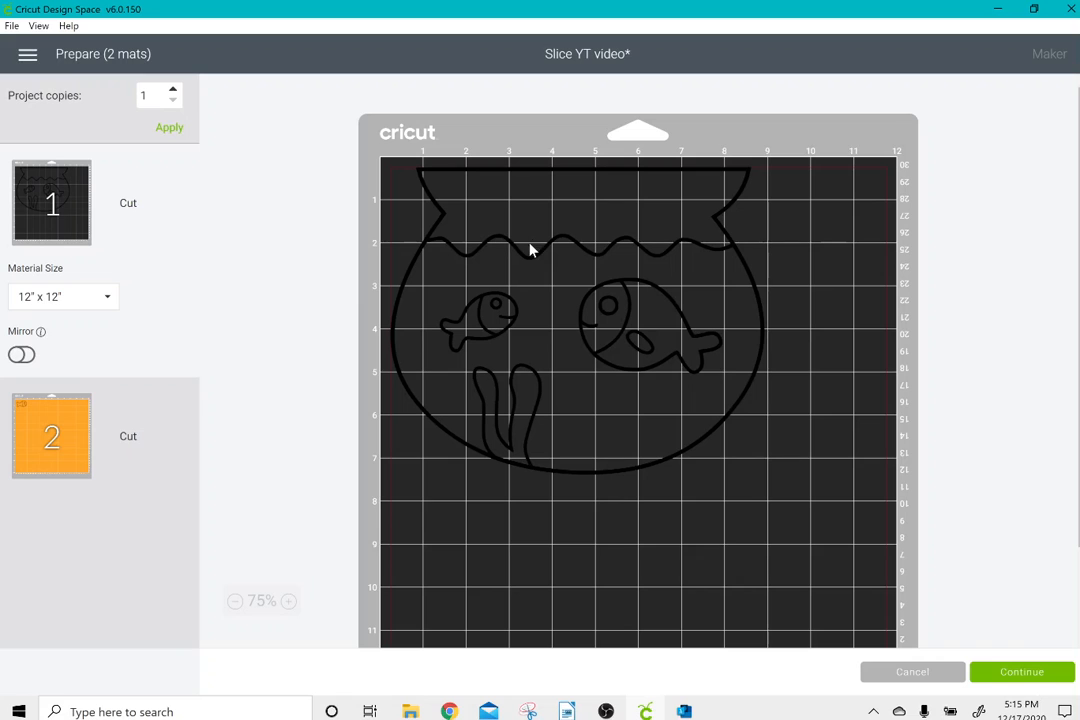
left_click(51, 436)
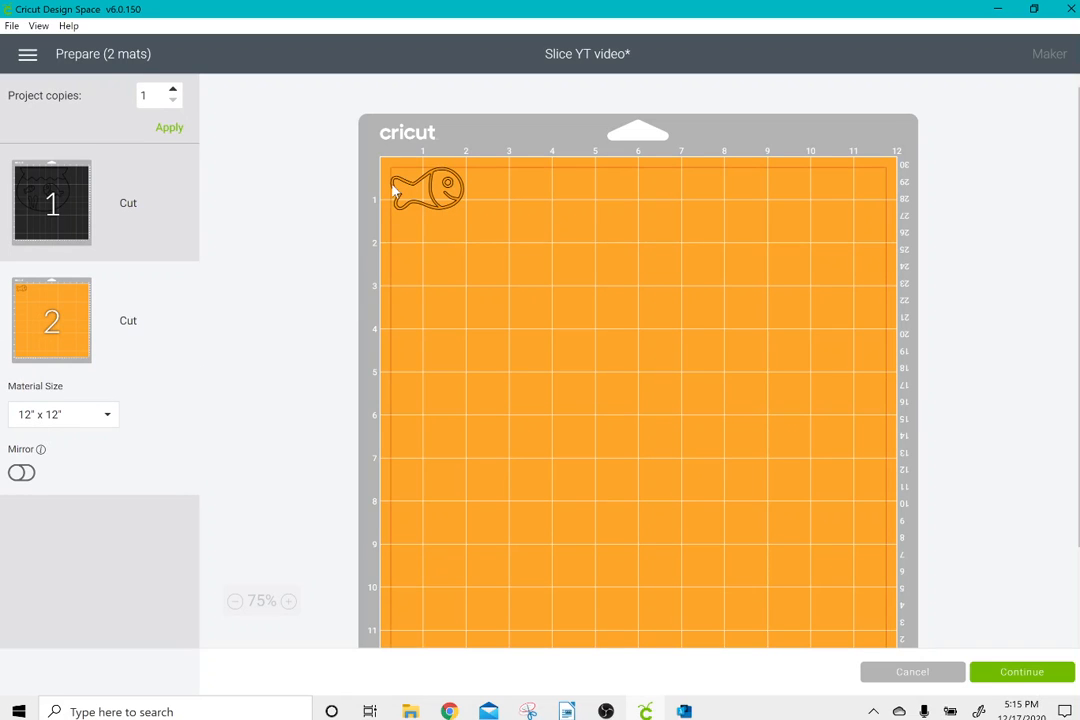
left_click(430, 196)
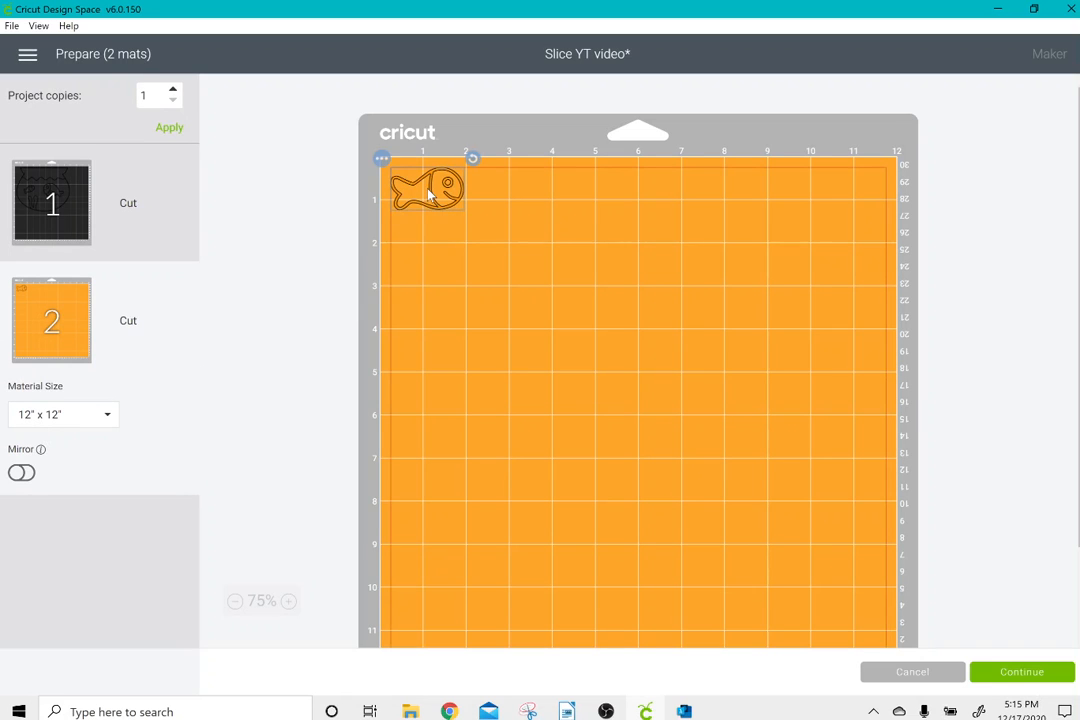
left_click(905, 675)
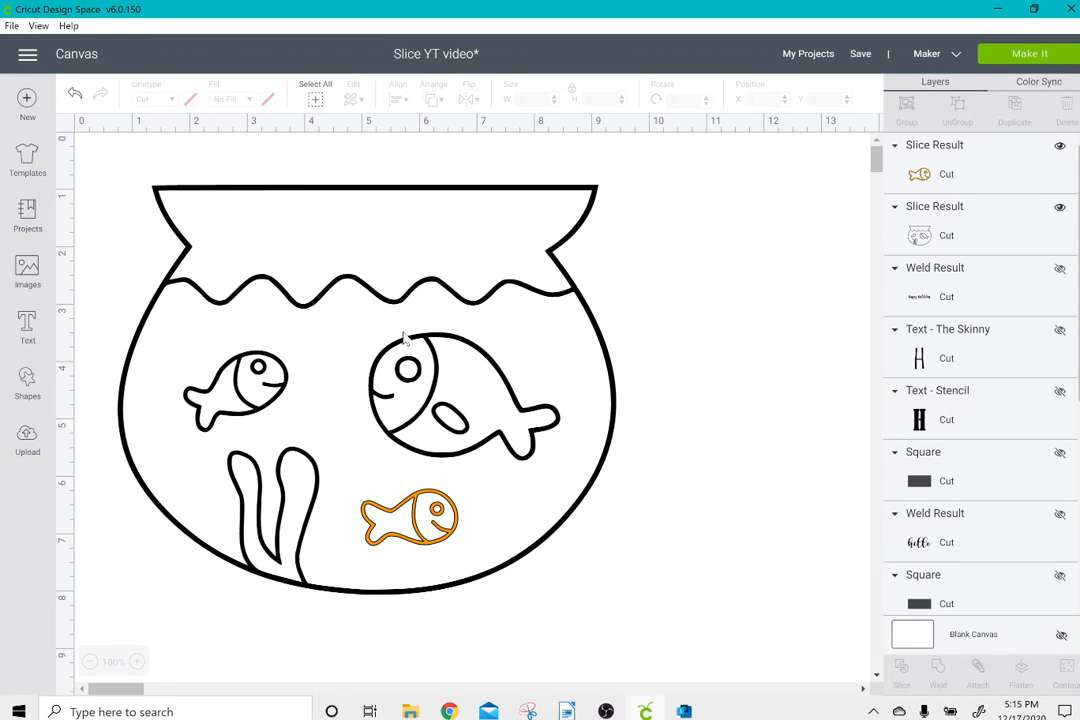
Delete the fish bowl and the orange fish from the canvas.
left_click_drag(137, 229, 225, 263)
left_click_drag(123, 283, 640, 530)
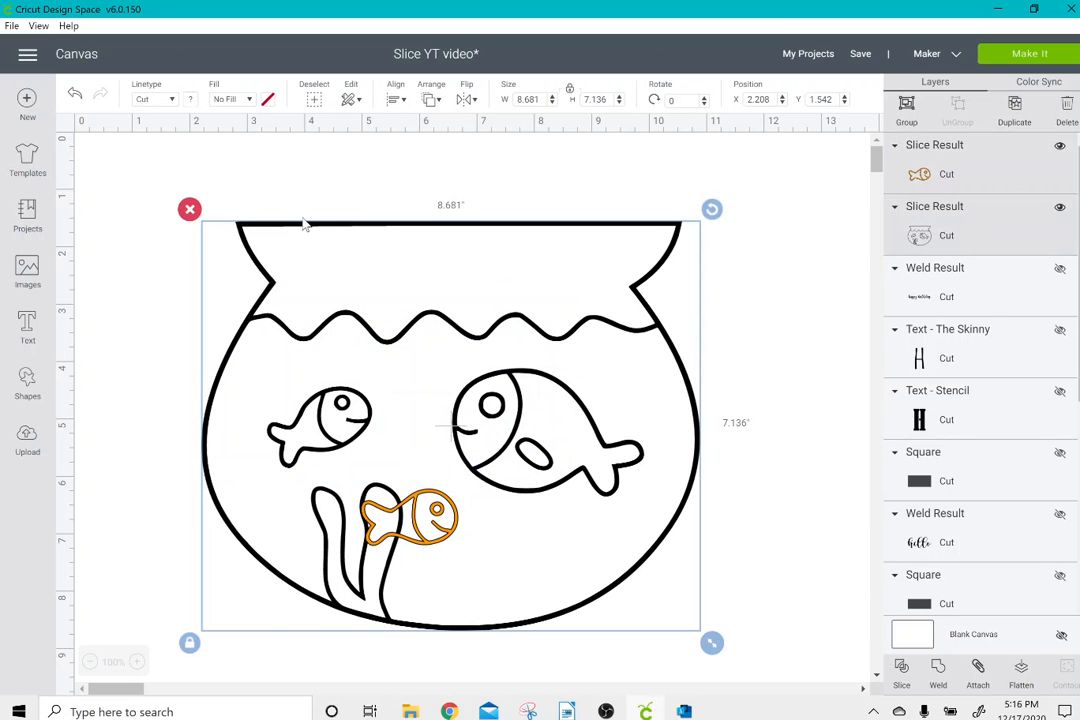
left_click(190, 209)
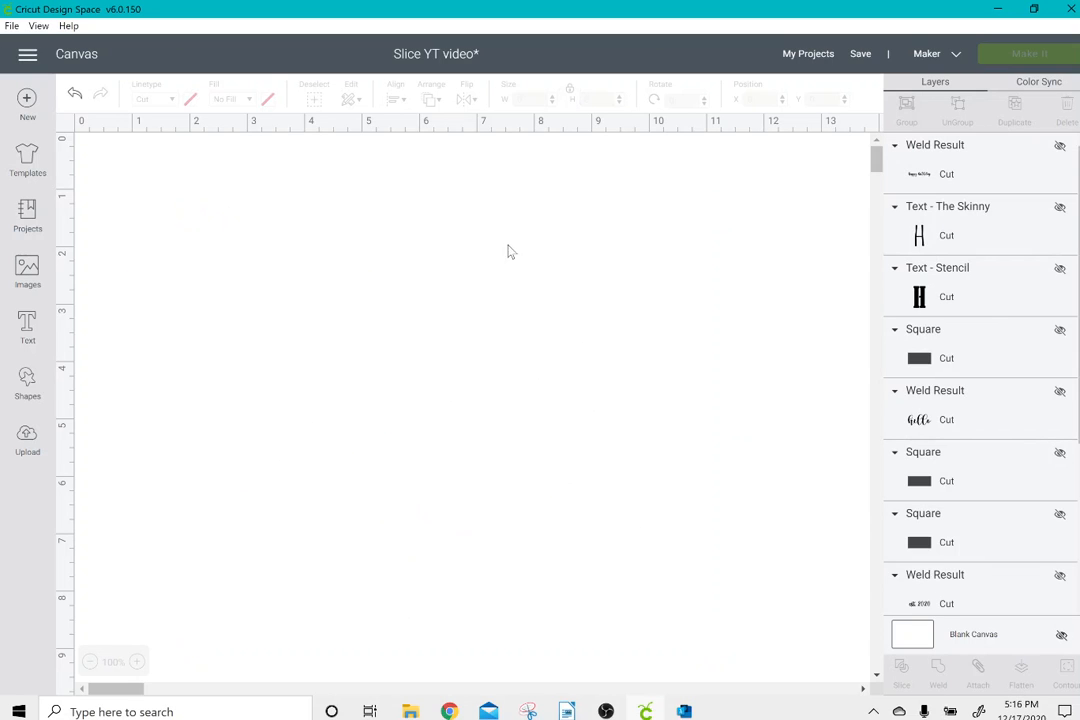
Make the three hidden Square layers, the script hello, and The Skinny and Stencil text layers visible.
left_click(1059, 331)
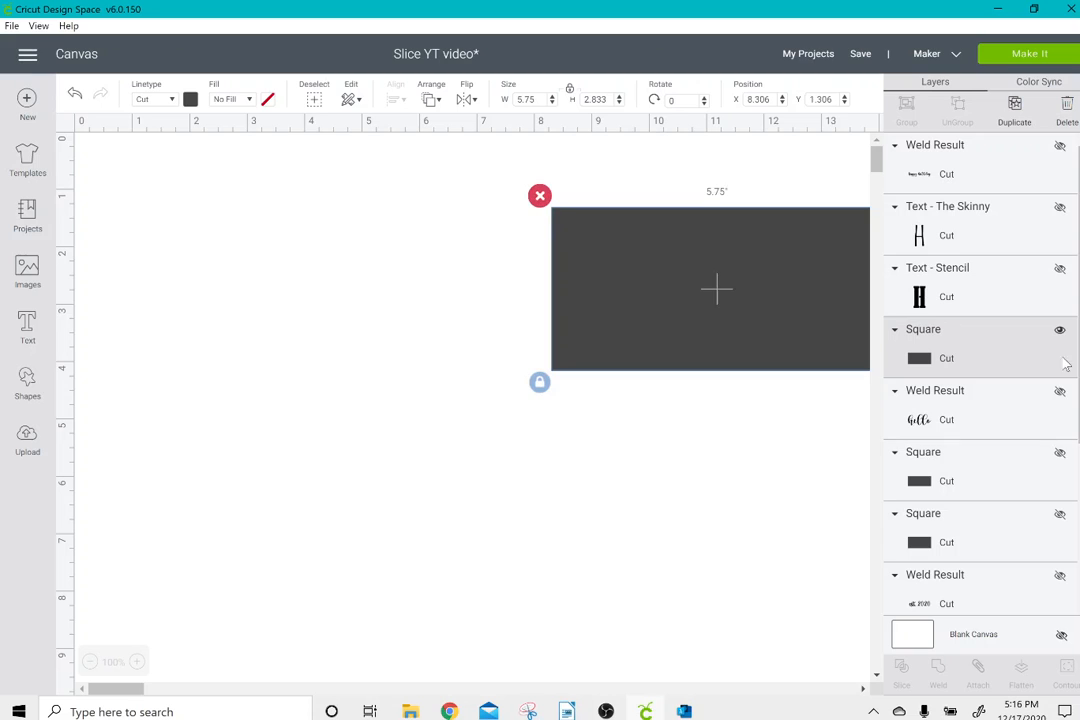
left_click(1060, 391)
left_click(1059, 453)
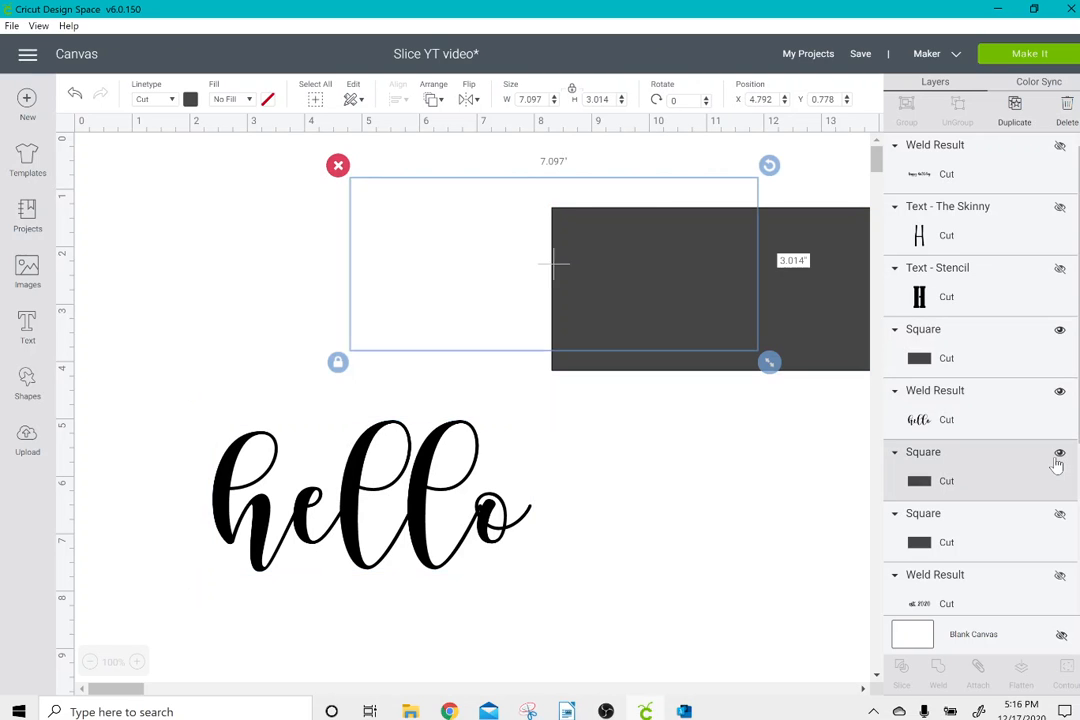
left_click(1060, 515)
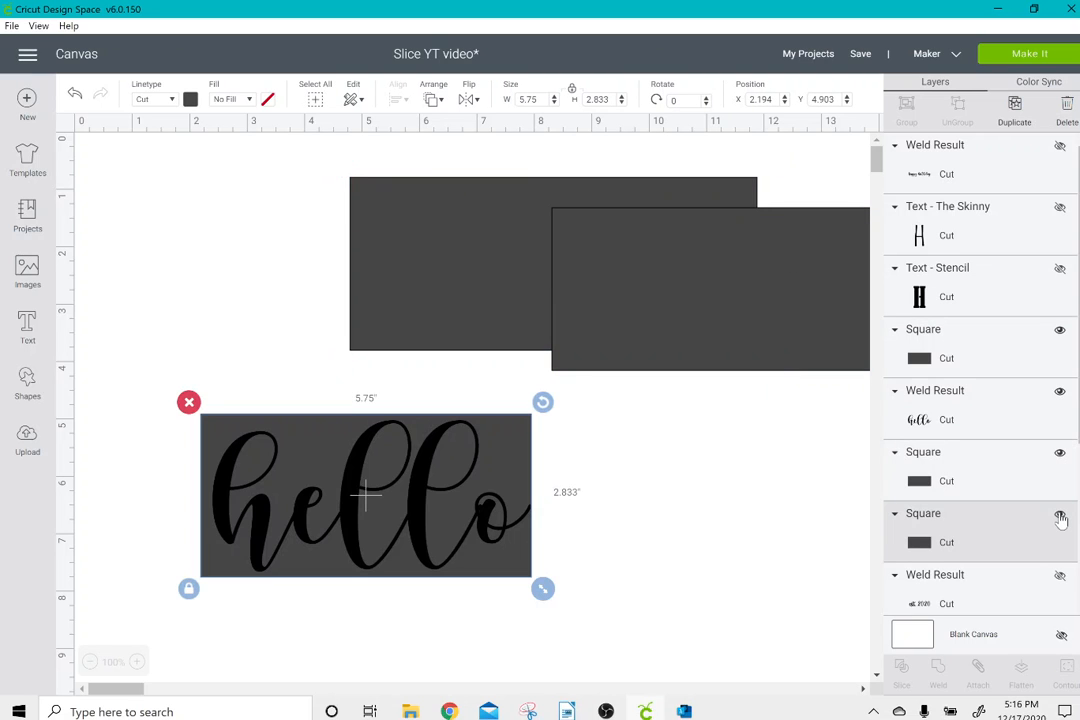
left_click(1060, 207)
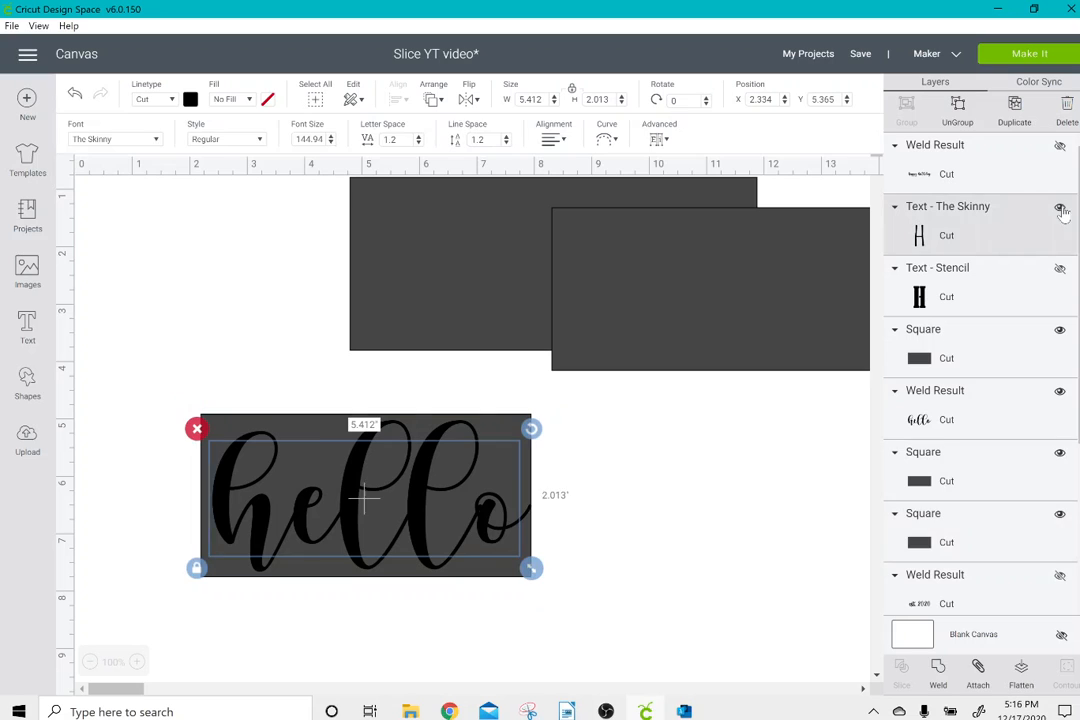
left_click(1060, 268)
Spread the rectangles apart, placing both block HELLO texts on one 5.75-inch rectangle and the script hello on the largest one.
left_click_drag(862, 317, 735, 511)
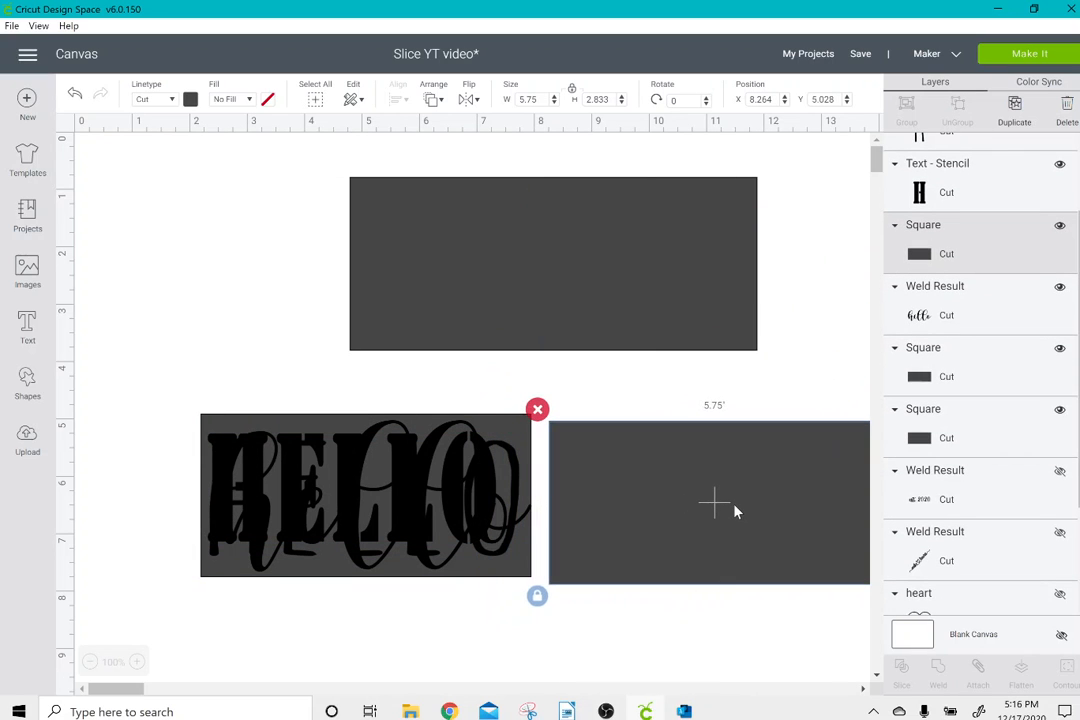
left_click_drag(524, 296, 405, 282)
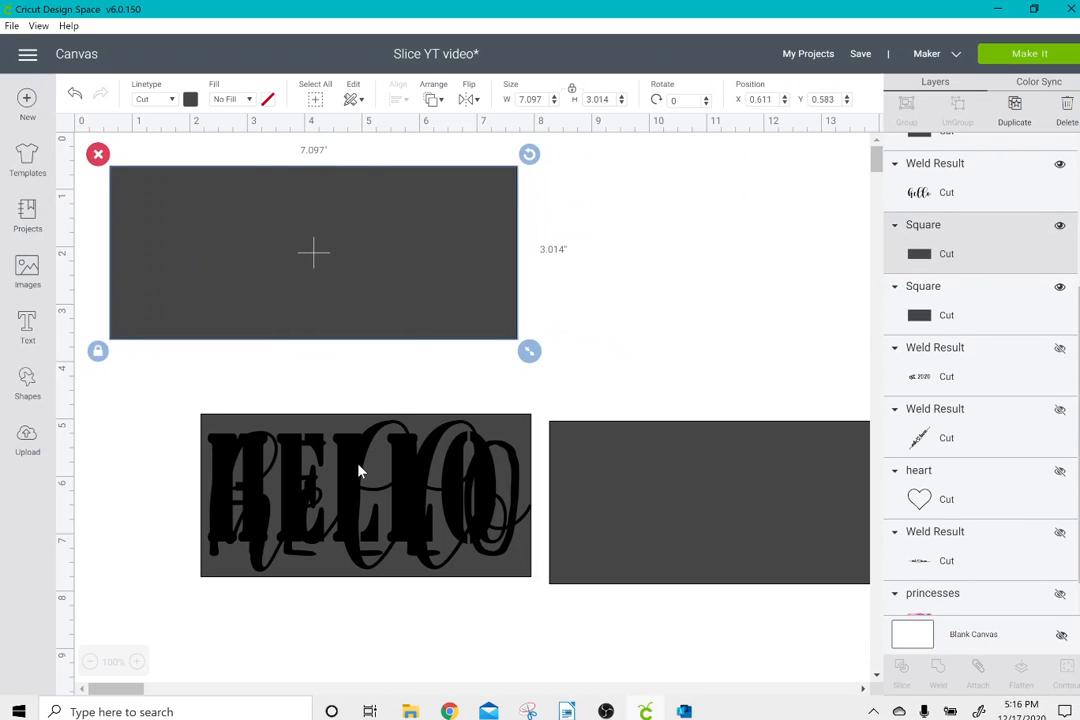
left_click_drag(359, 470, 709, 472)
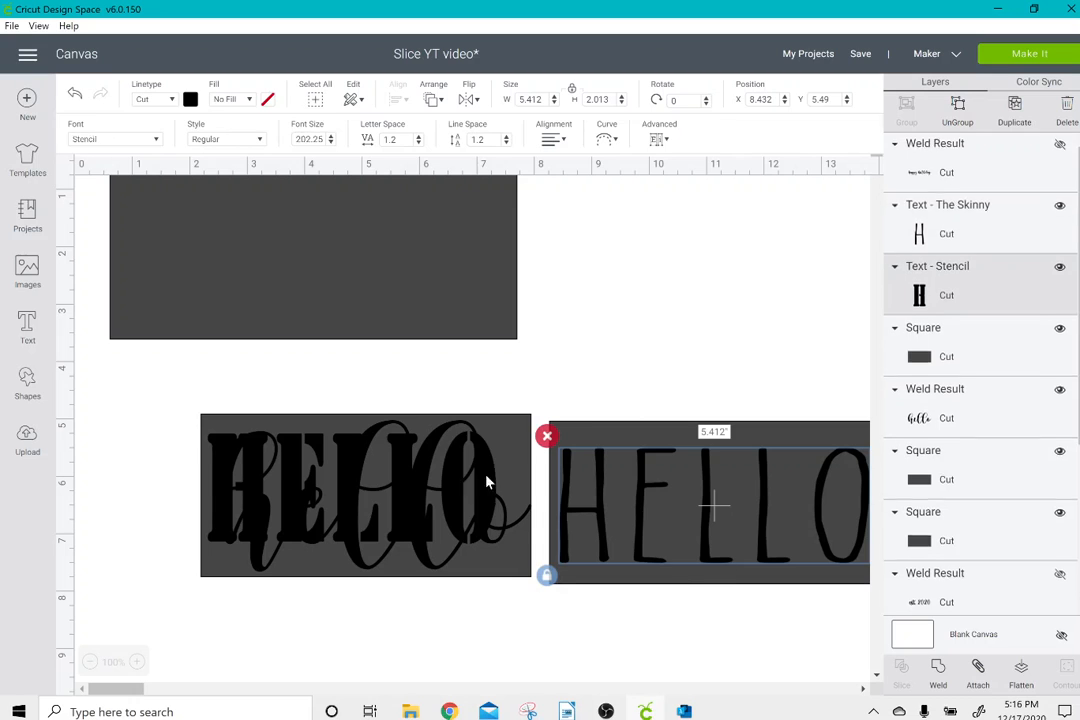
left_click_drag(485, 482, 843, 496)
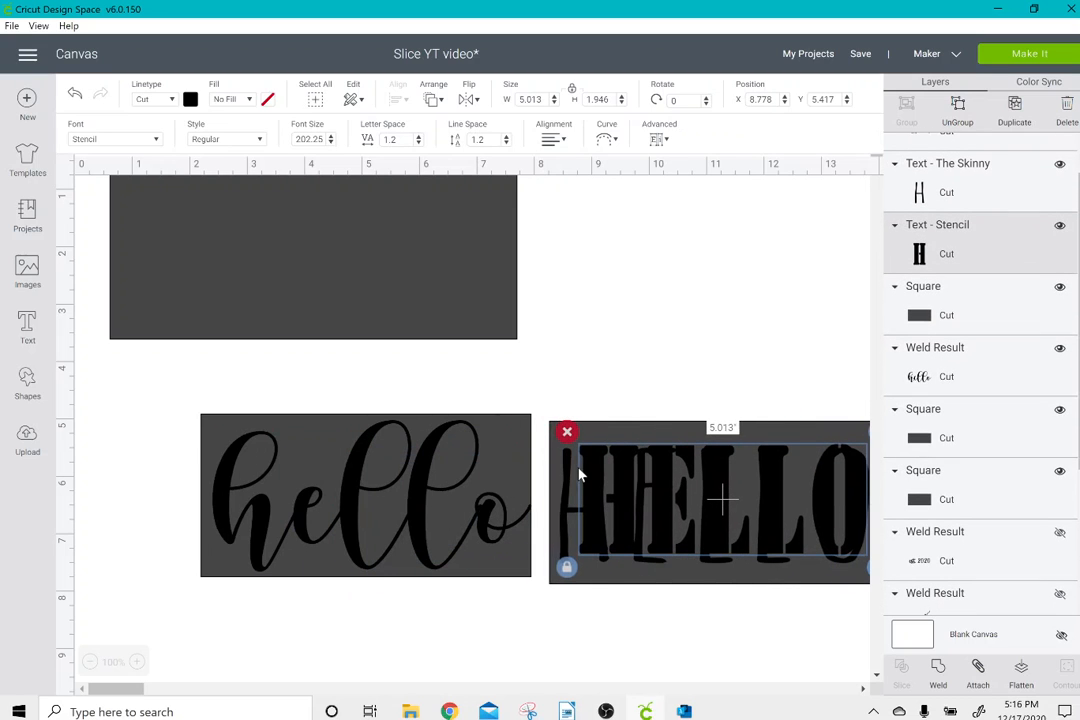
left_click_drag(418, 493, 350, 244)
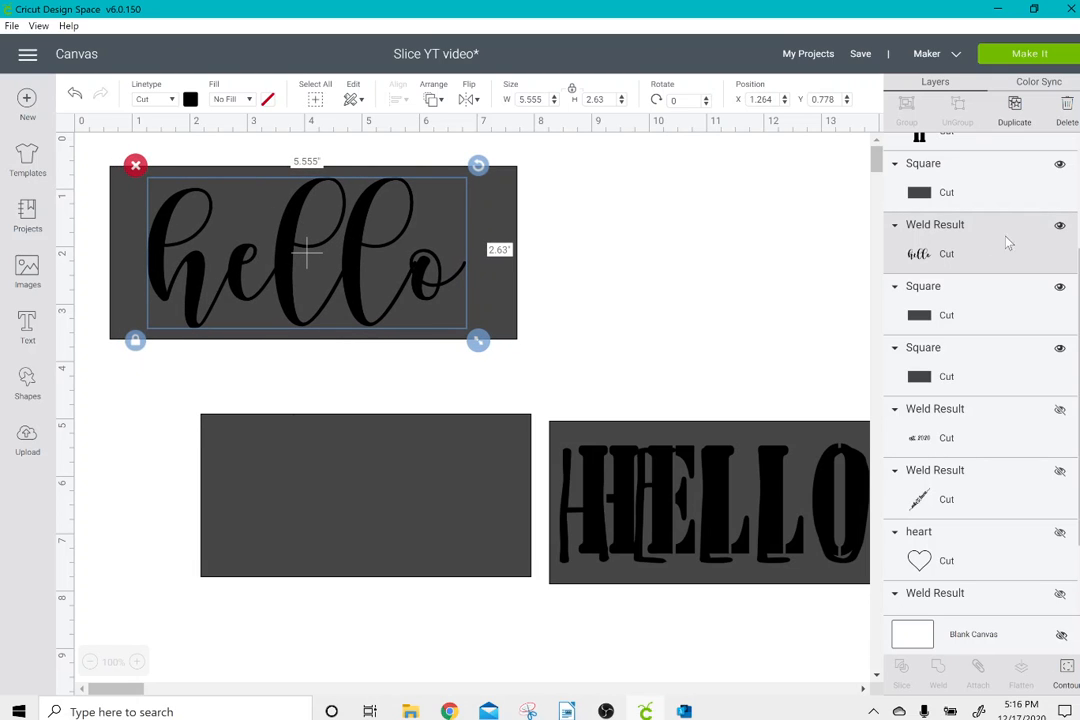
Check the image info of the welded script hello for its font.
right_click(918, 264)
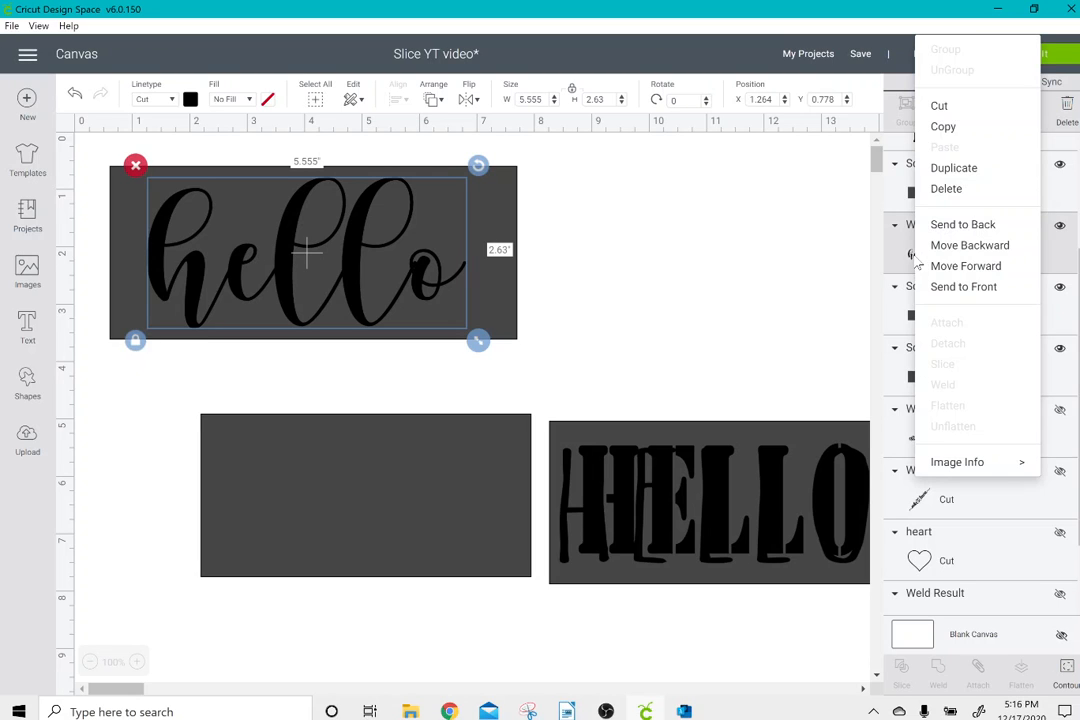
mouse_move(990, 462)
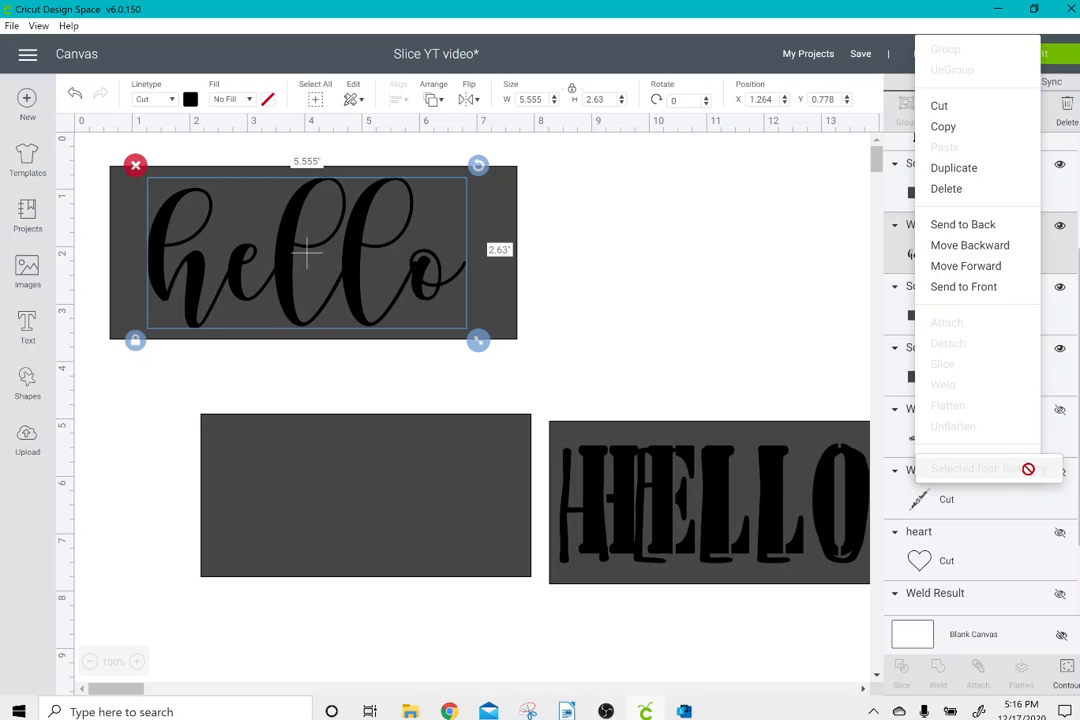
left_click(687, 294)
Center the script hello on the largest rectangle and slice the two together.
left_click(362, 258)
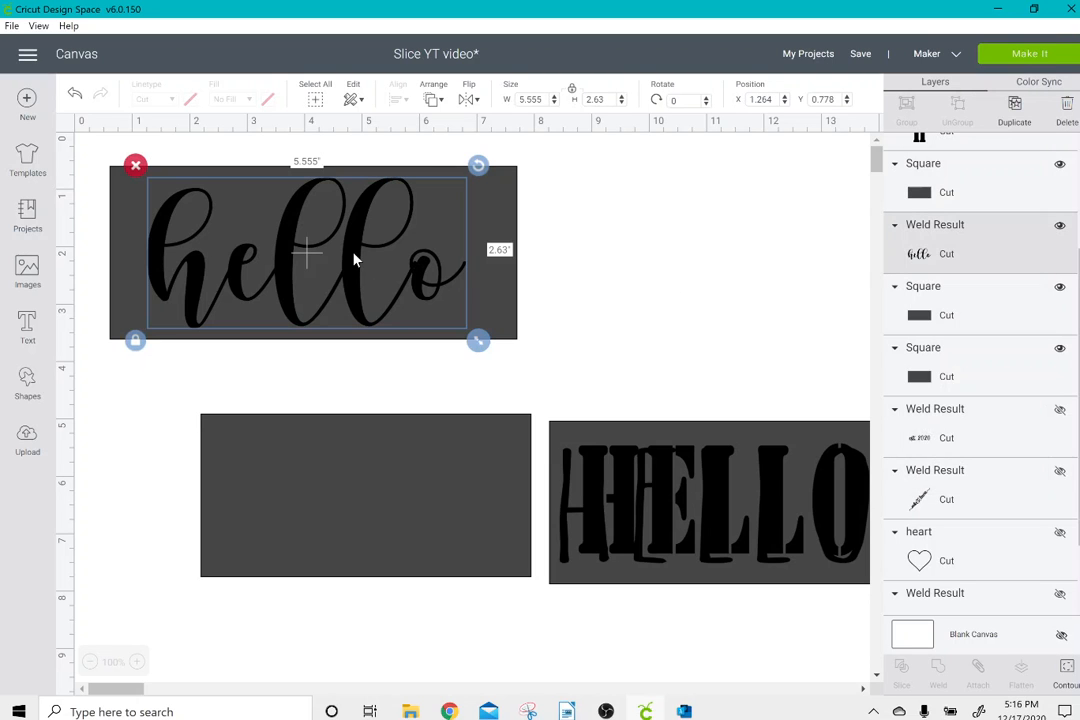
left_click_drag(357, 254, 368, 253)
left_click_drag(578, 223, 338, 243)
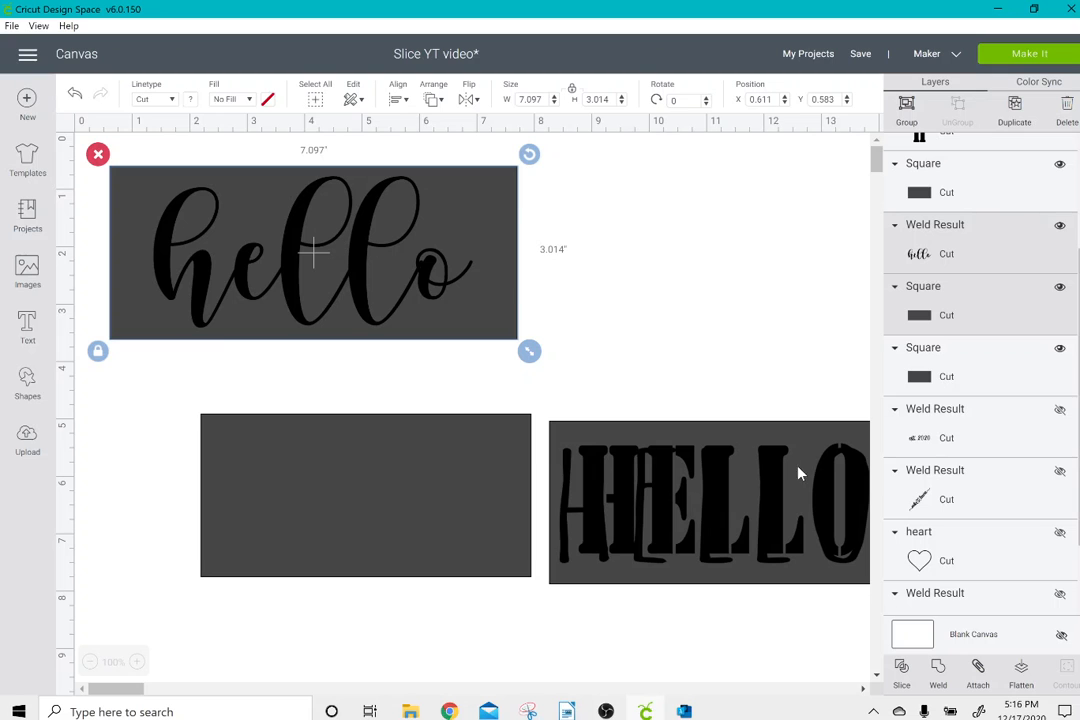
left_click(901, 668)
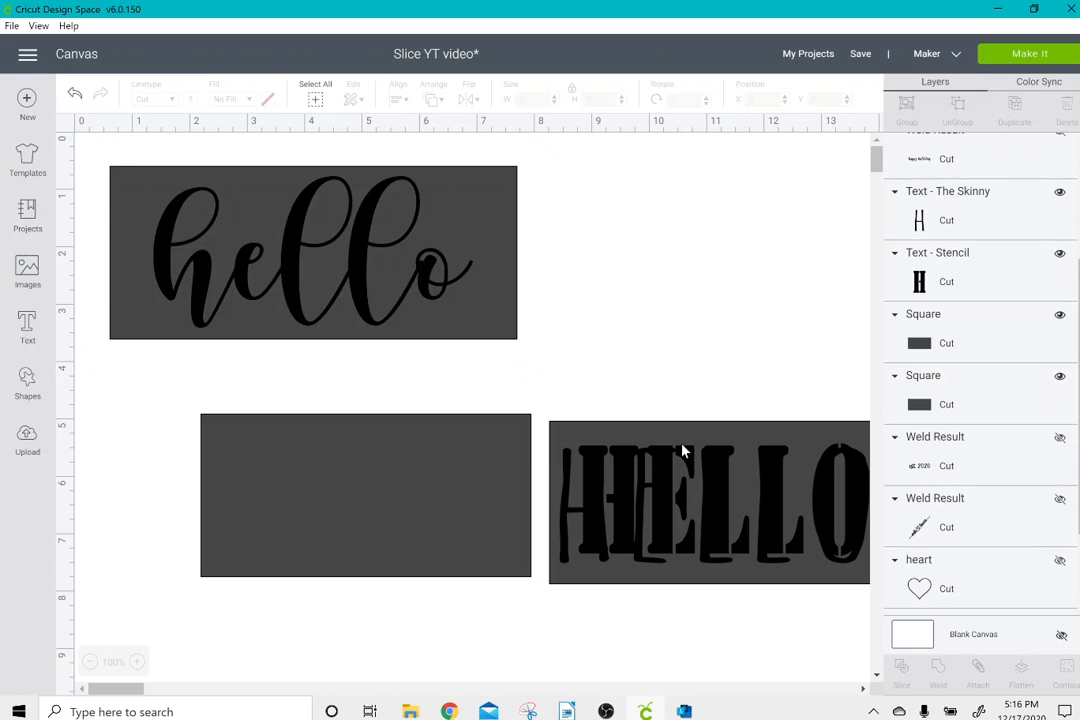
Pull the sliced hello lettering out of the rectangle and delete it.
left_click_drag(367, 305, 579, 309)
left_click(340, 175)
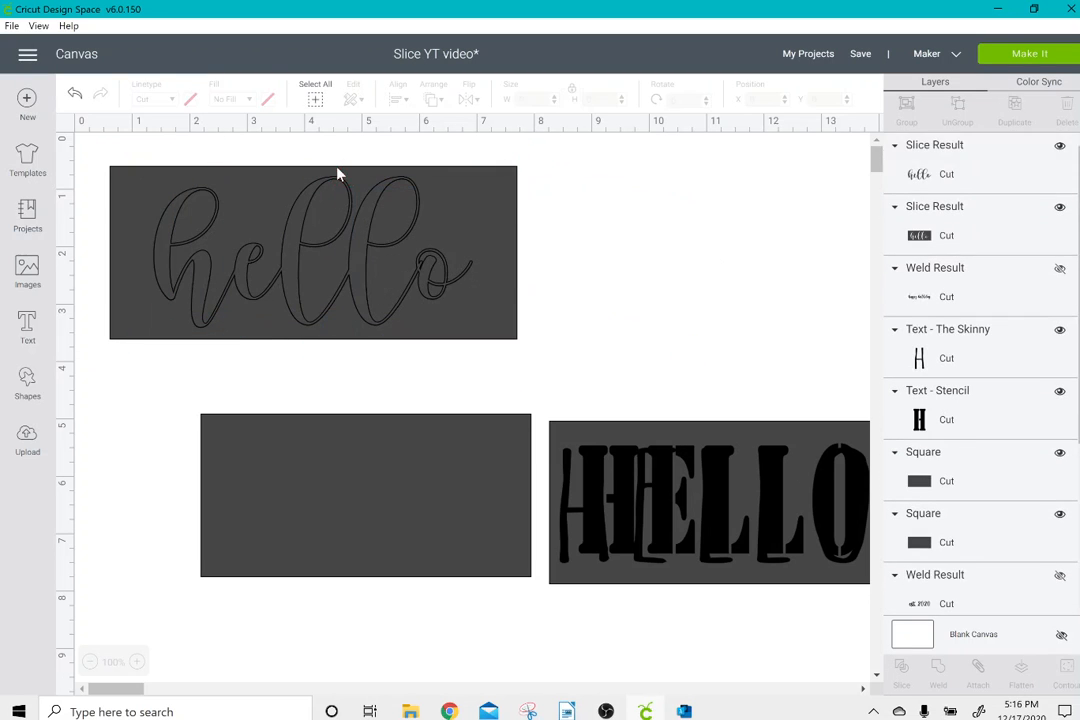
left_click_drag(303, 205, 625, 255)
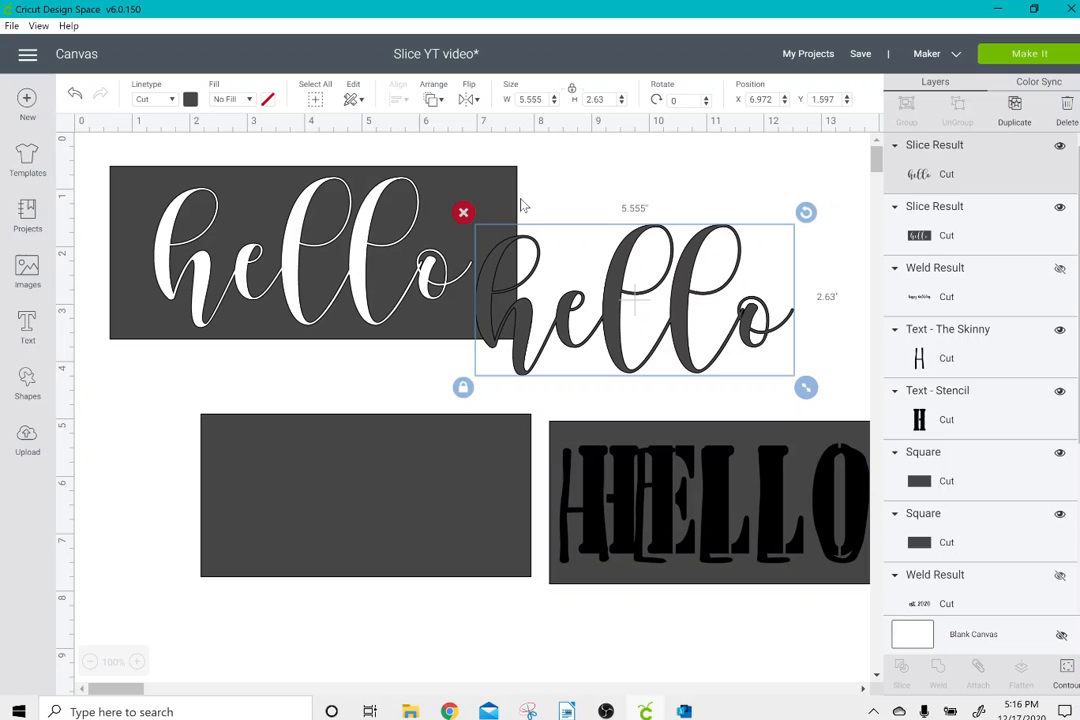
left_click(463, 212)
Move the rectangle with the hello cutout aside to about X 7, Y 0.847.
left_click_drag(284, 256, 307, 240)
left_click_drag(291, 232, 285, 227)
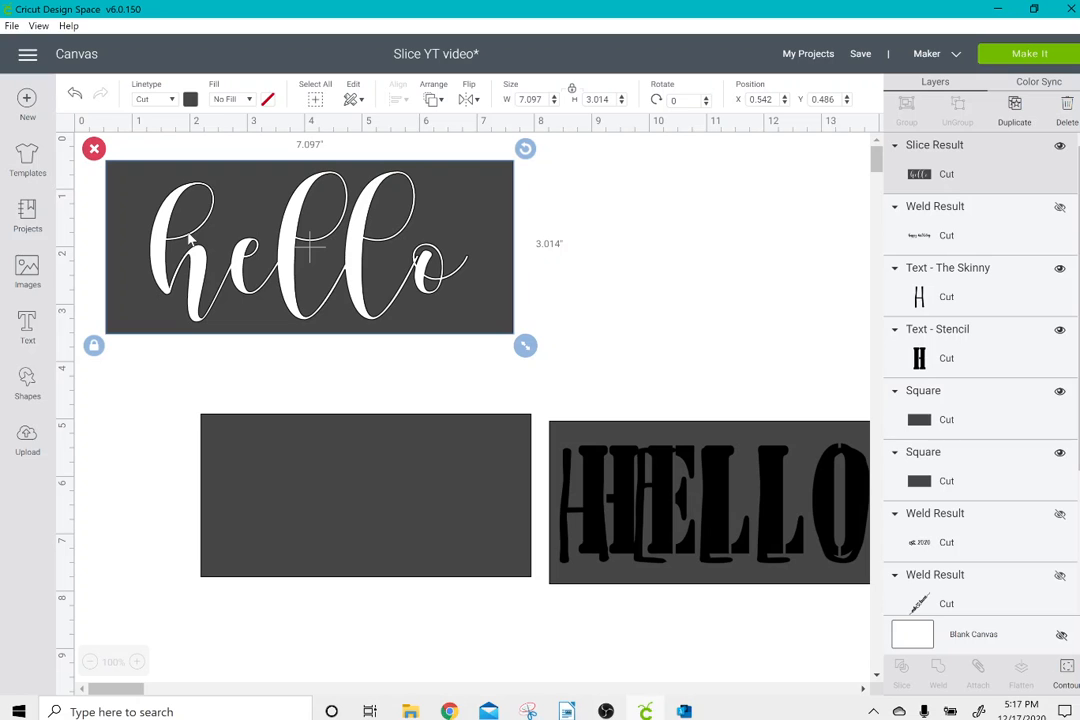
left_click_drag(188, 237, 558, 258)
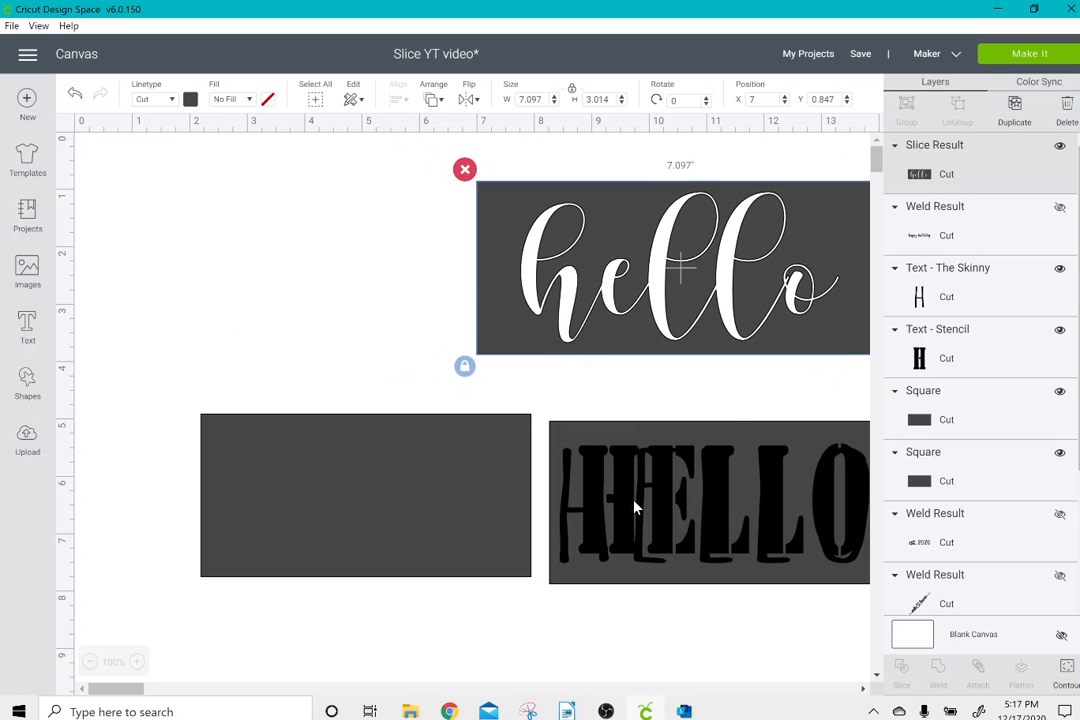
Center the stencil HELLO on the empty 5.75-inch-wide rectangle and slice the two together.
left_click_drag(634, 506, 282, 501)
left_click_drag(351, 656, 545, 558)
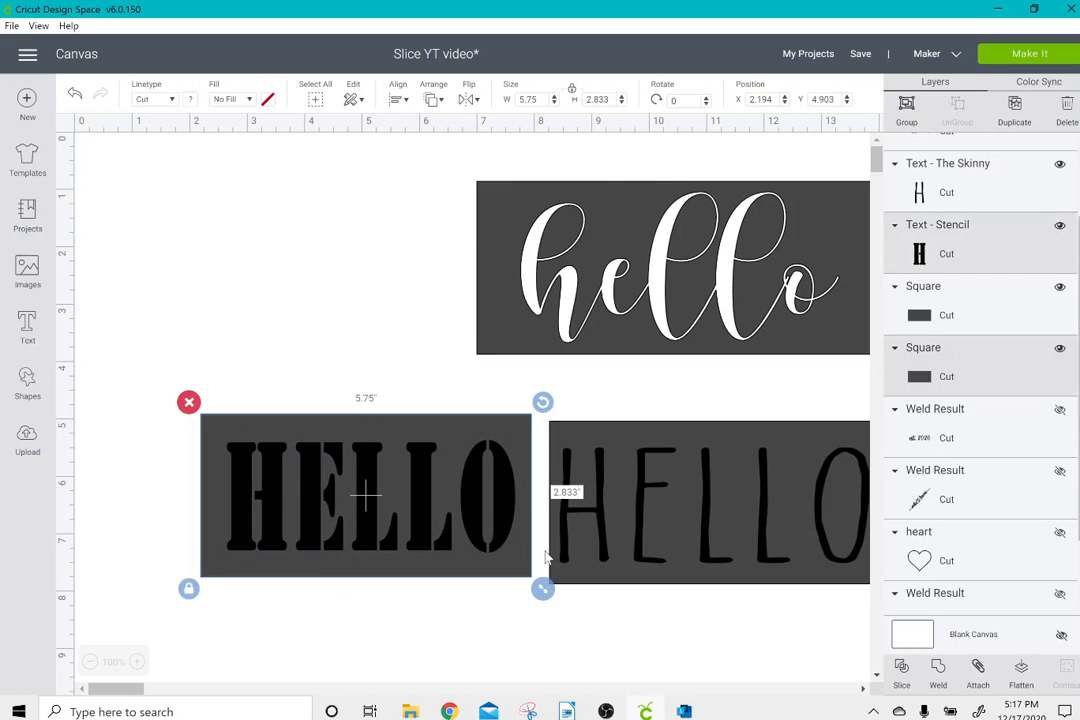
left_click(901, 668)
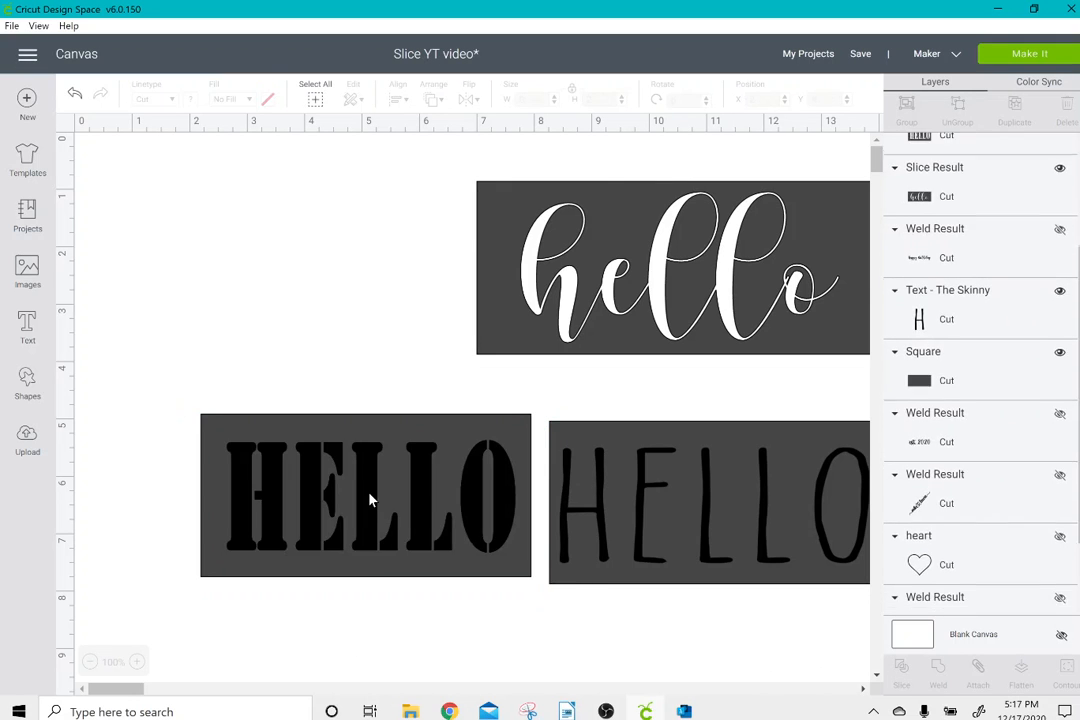
Delete the sliced-out stencil HELLO pieces and move the cutout rectangle to about X 0.597, Y 0.792.
left_click_drag(369, 499, 437, 672)
left_click(282, 591)
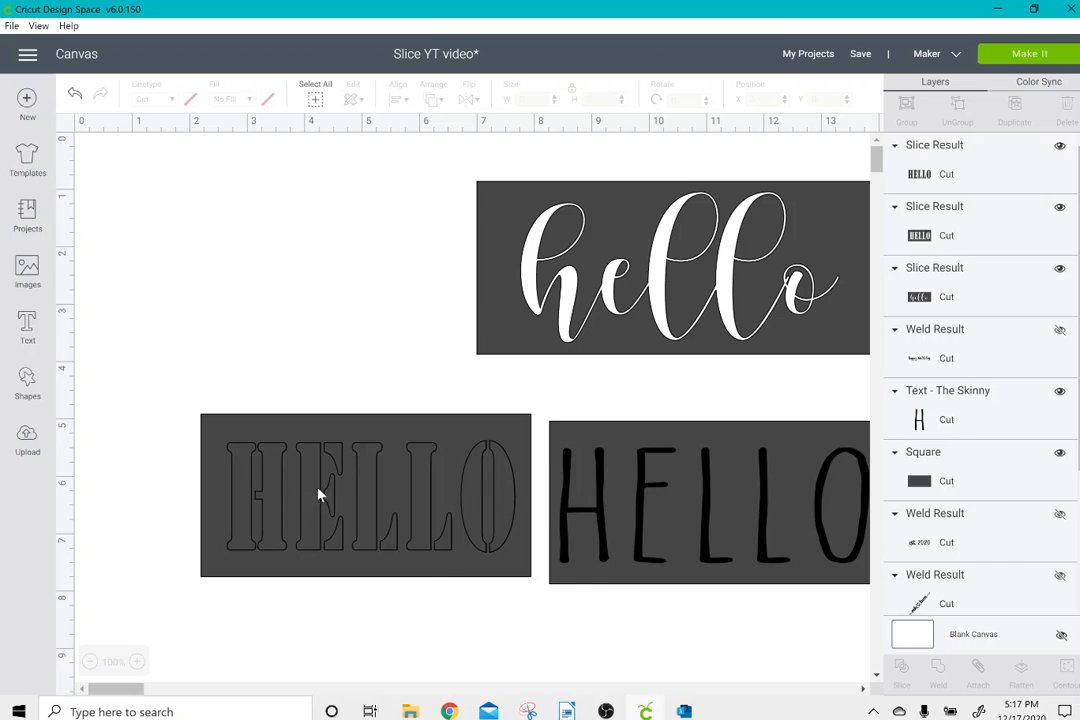
left_click_drag(318, 494, 409, 620)
left_click(306, 555)
left_click(295, 486)
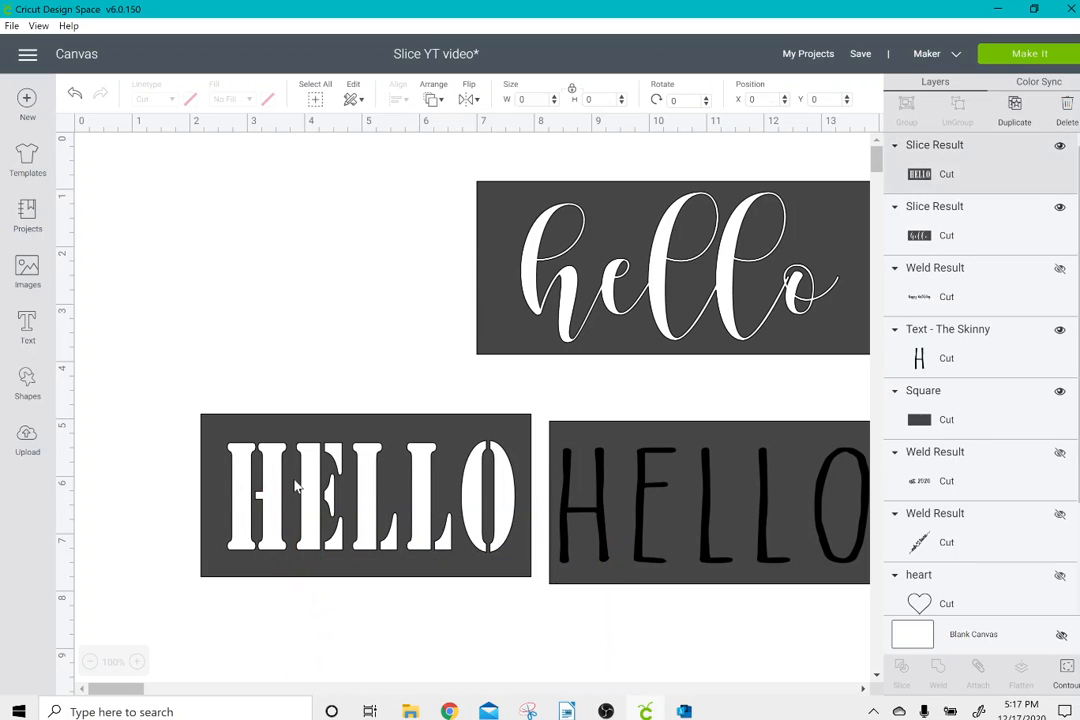
left_click_drag(295, 486, 194, 243)
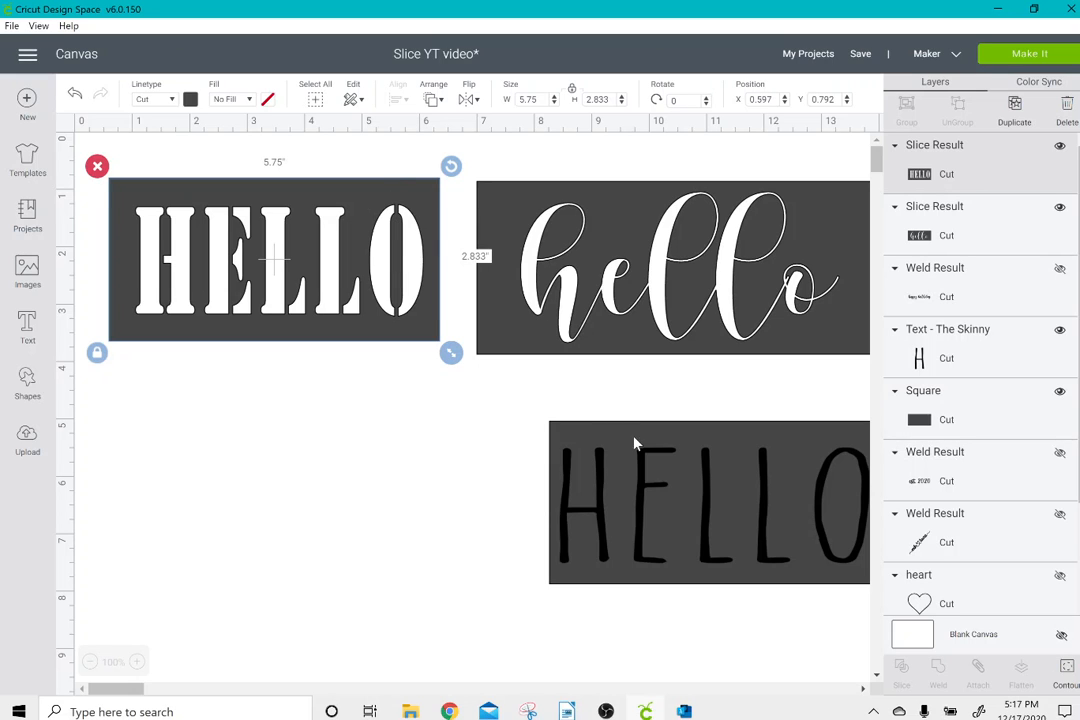
Move the last rectangle and The Skinny HELLO below the stencil cutout, then slice the two together.
left_click_drag(634, 443, 205, 431)
left_click_drag(629, 497, 210, 472)
left_click_drag(491, 470, 313, 500)
left_click(900, 671)
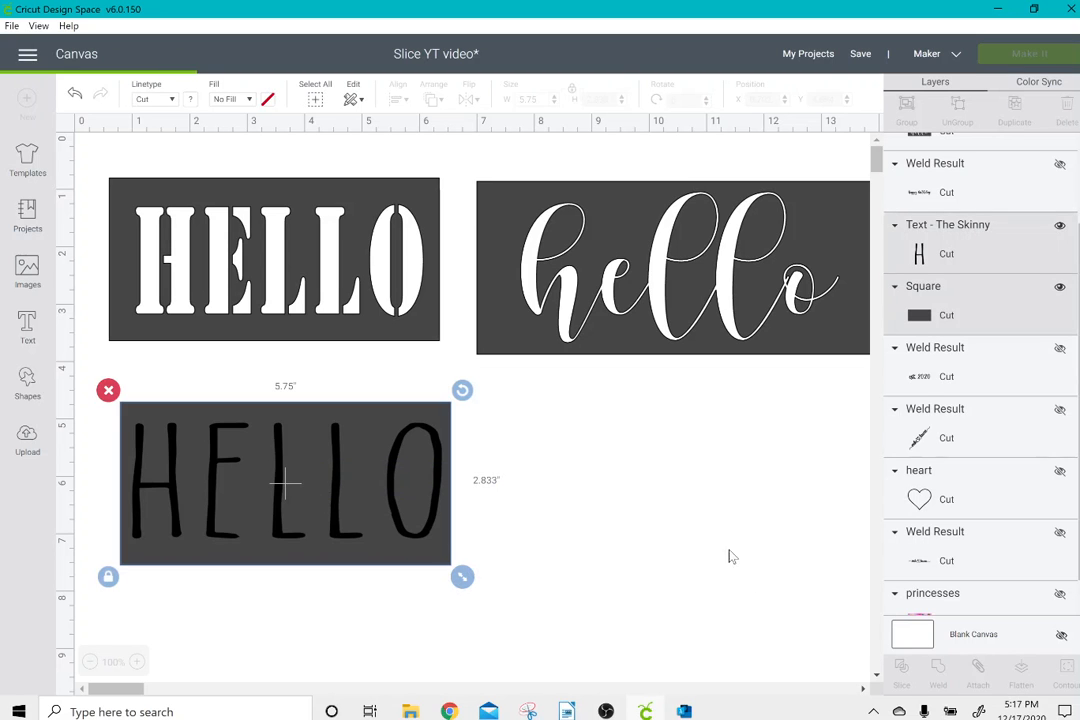
Pull both sliced copies of The Skinny HELLO lettering out of the rectangle and delete them.
left_click_drag(423, 489, 821, 504)
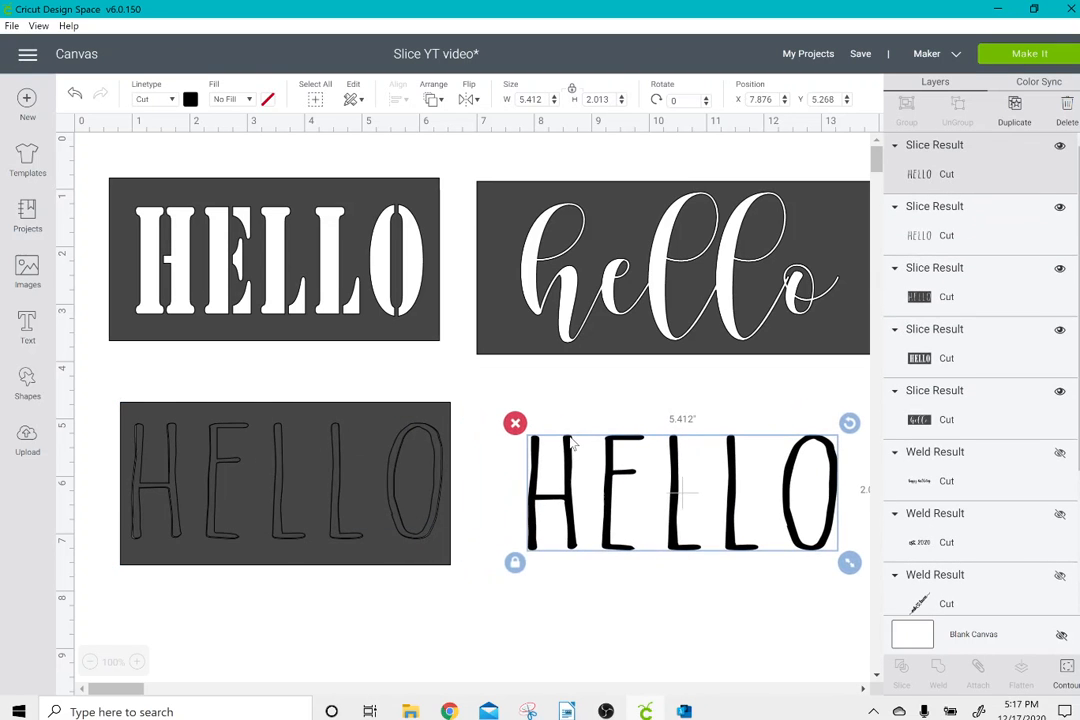
left_click(516, 424)
left_click_drag(370, 484, 787, 481)
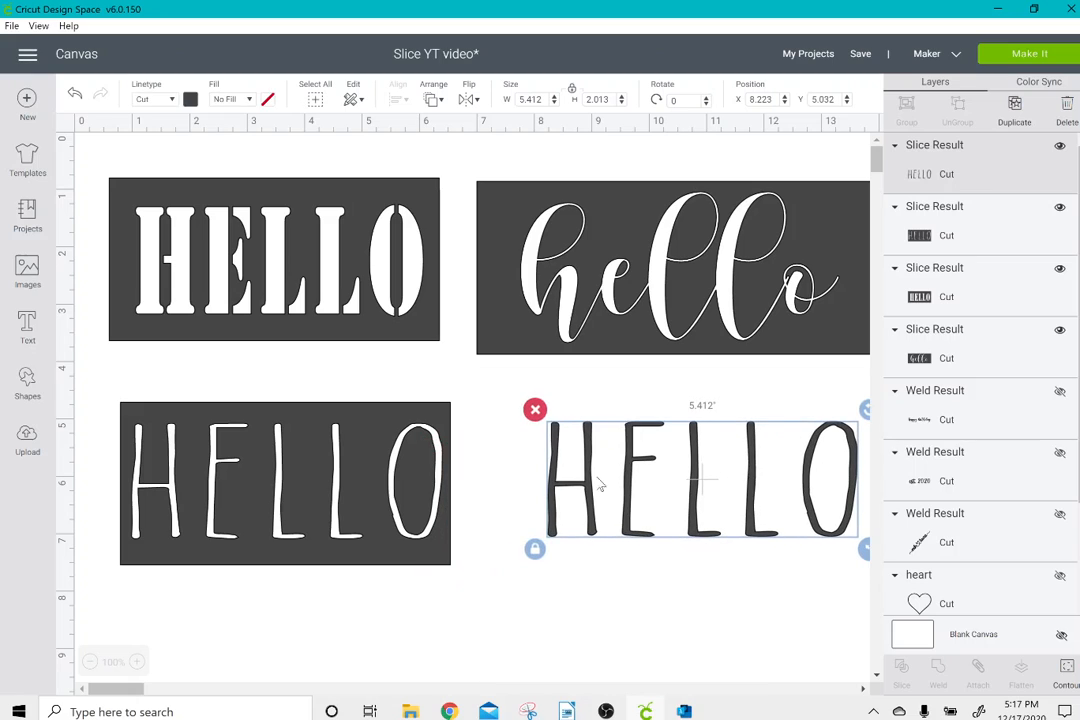
left_click(535, 410)
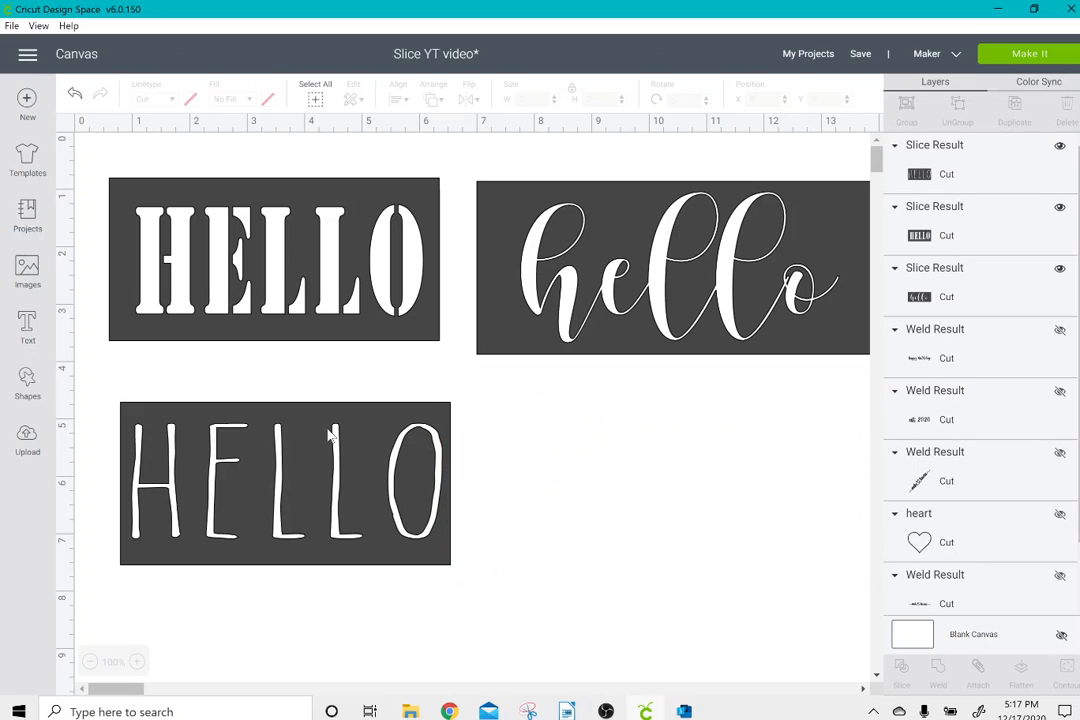
left_click(415, 455)
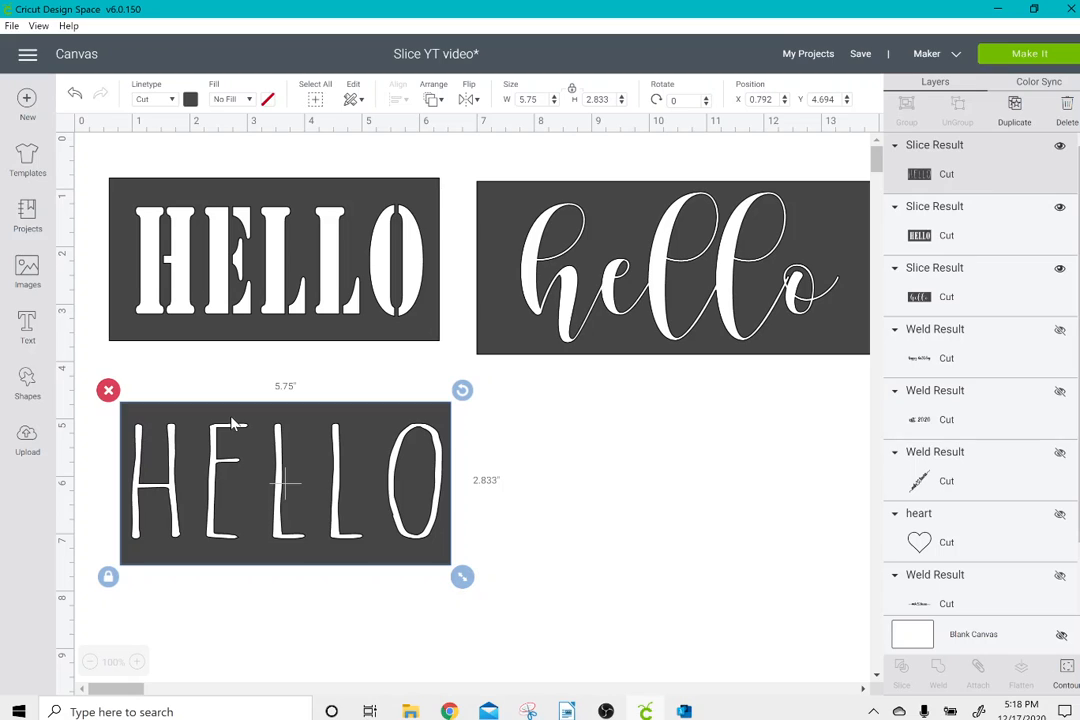
Add a square, unlock its proportions and shrink it to a thin bar about 0.056 by 0.542 inches.
left_click(27, 380)
left_click(91, 272)
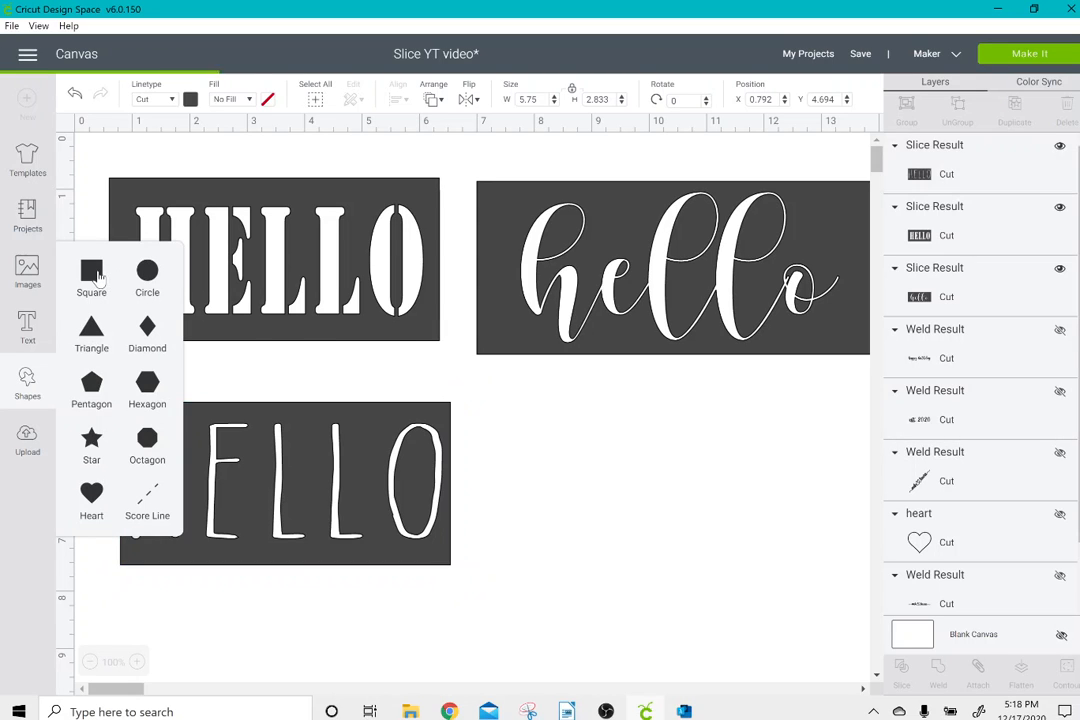
left_click_drag(370, 400, 599, 560)
left_click(557, 568)
left_click_drag(605, 490, 585, 420)
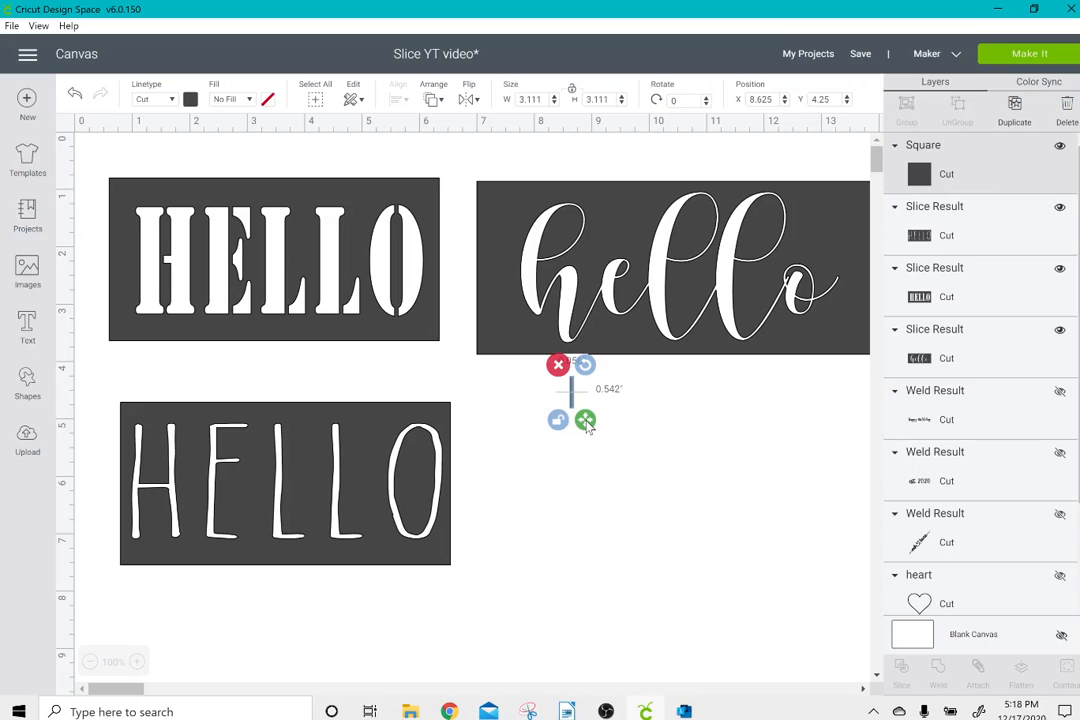
left_click(599, 489)
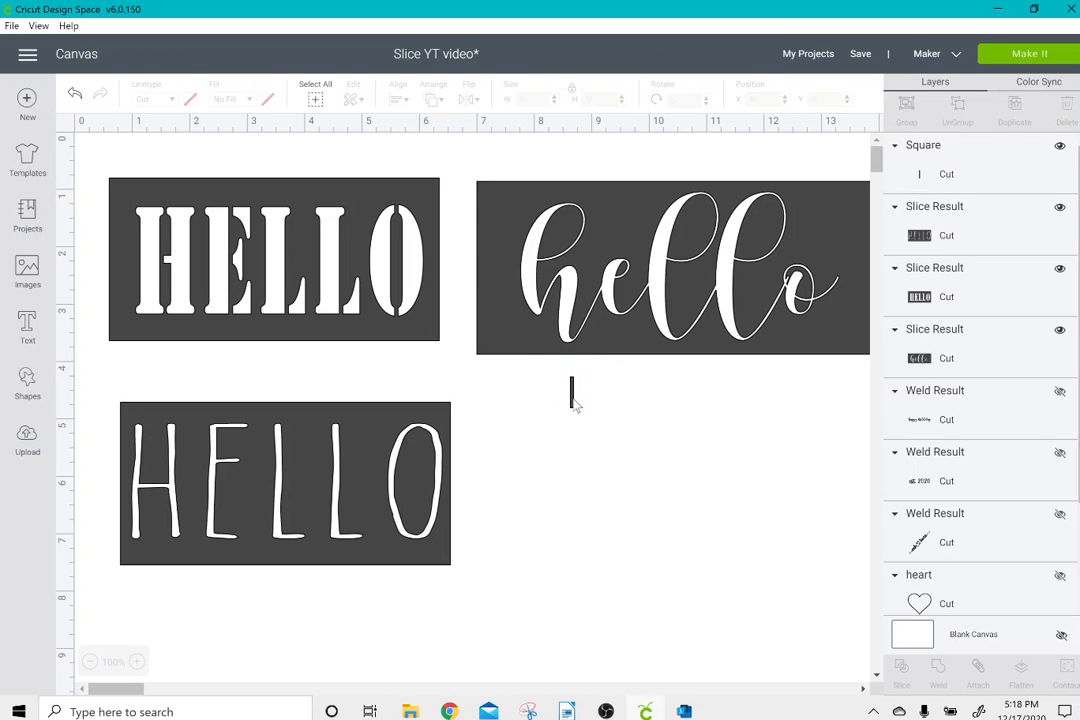
Duplicate the thin bar and place one bar across the top and one across the bottom of the skinny O.
left_click_drag(576, 403, 408, 447)
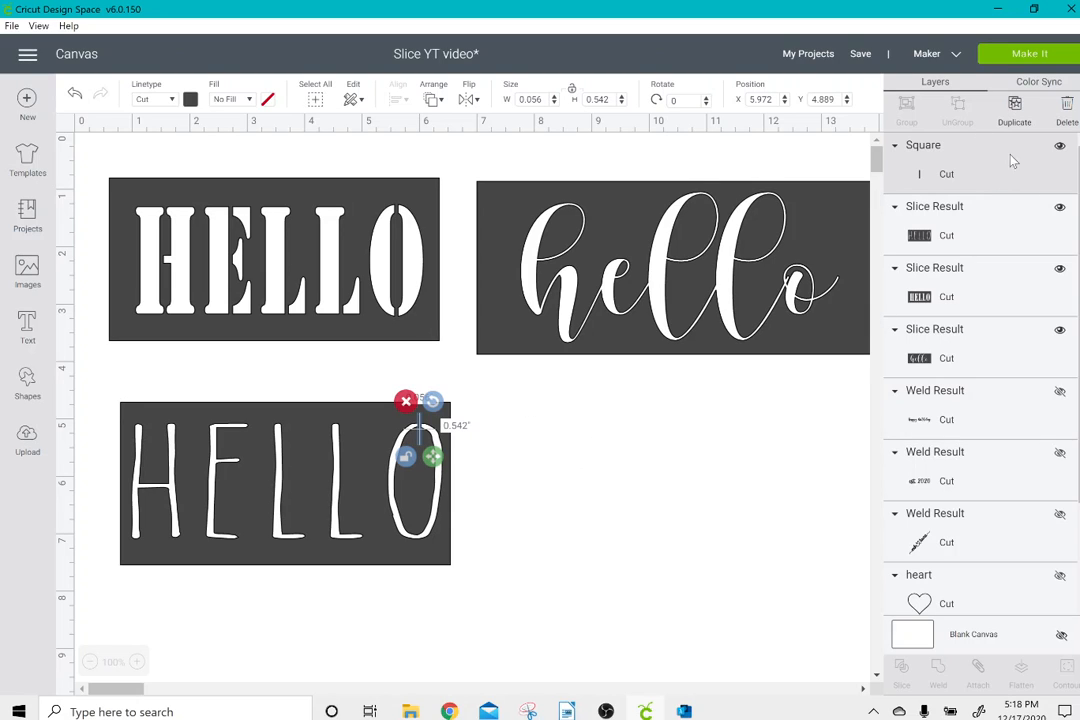
left_click(1014, 108)
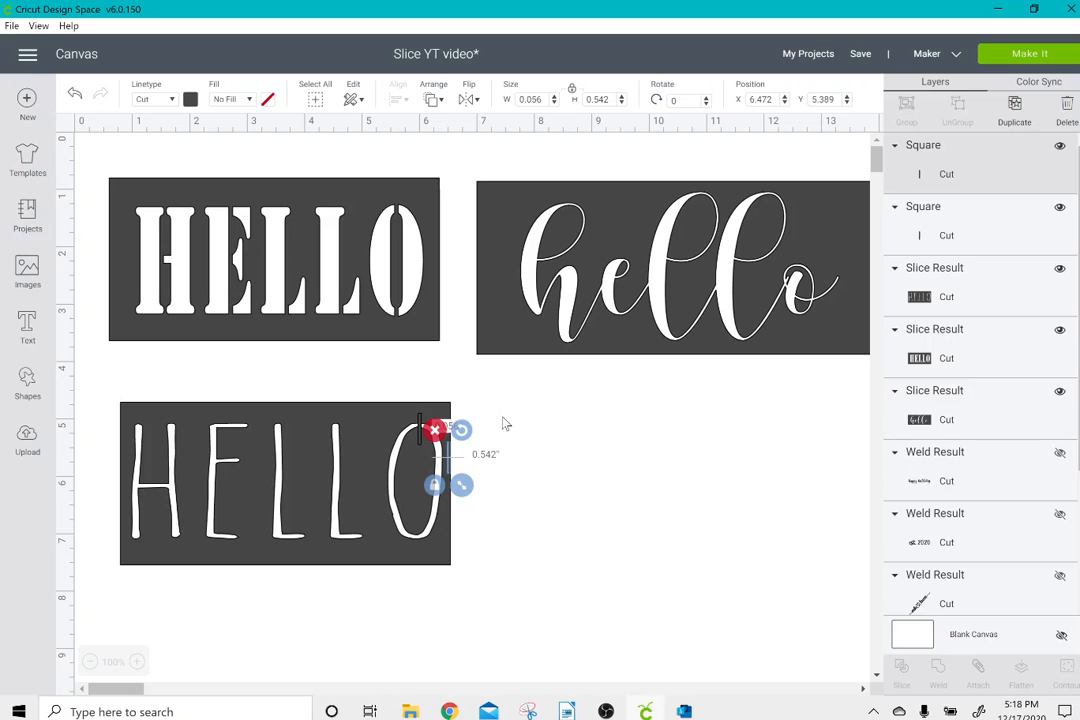
left_click_drag(445, 460, 404, 554)
left_click(455, 473)
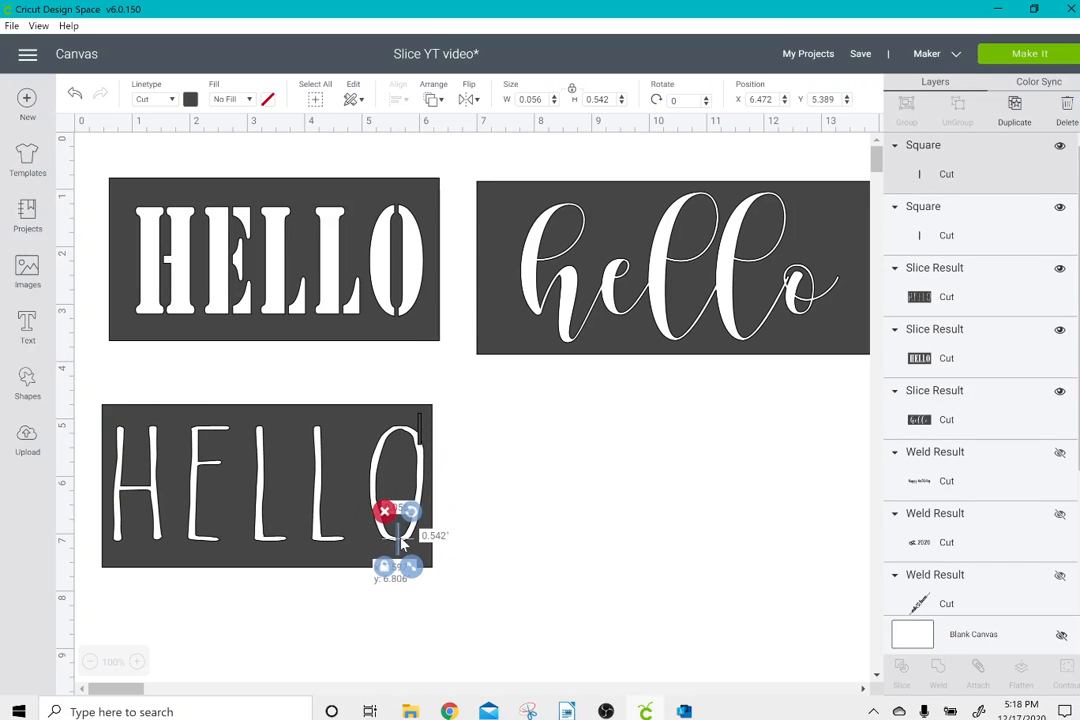
left_click(535, 512)
left_click_drag(428, 431, 400, 432)
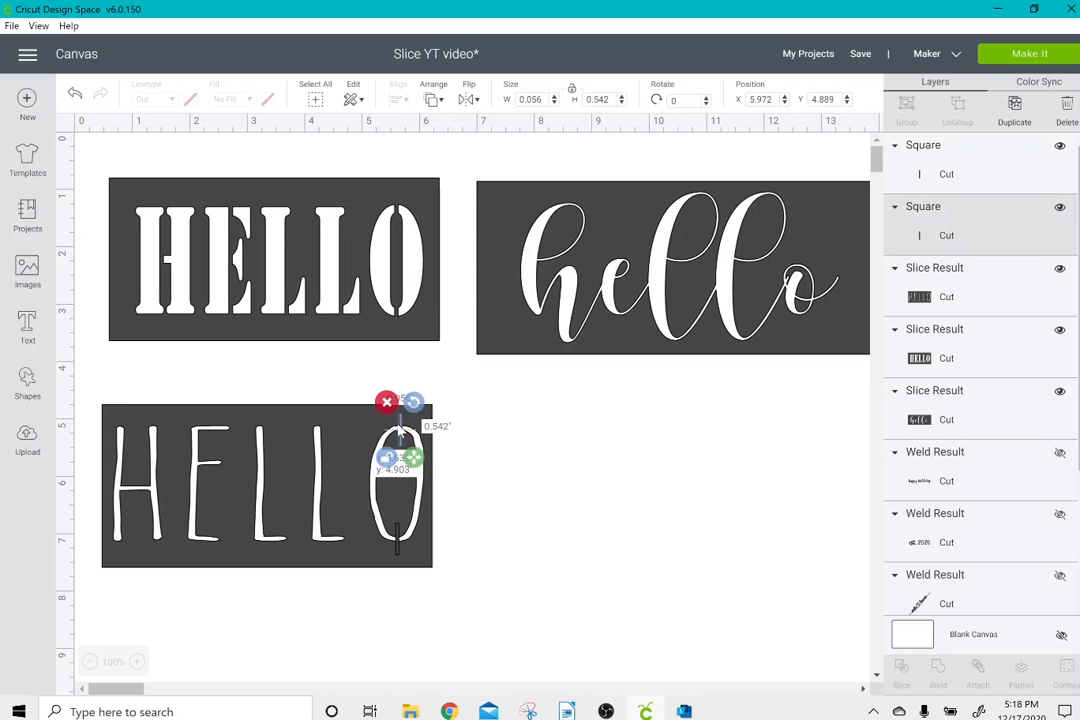
Weld both bars to the skinny HELLO rectangle and move the result to about X 0.514, Y 4.083.
left_click_drag(538, 478, 849, 648)
left_click_drag(597, 585, 422, 528)
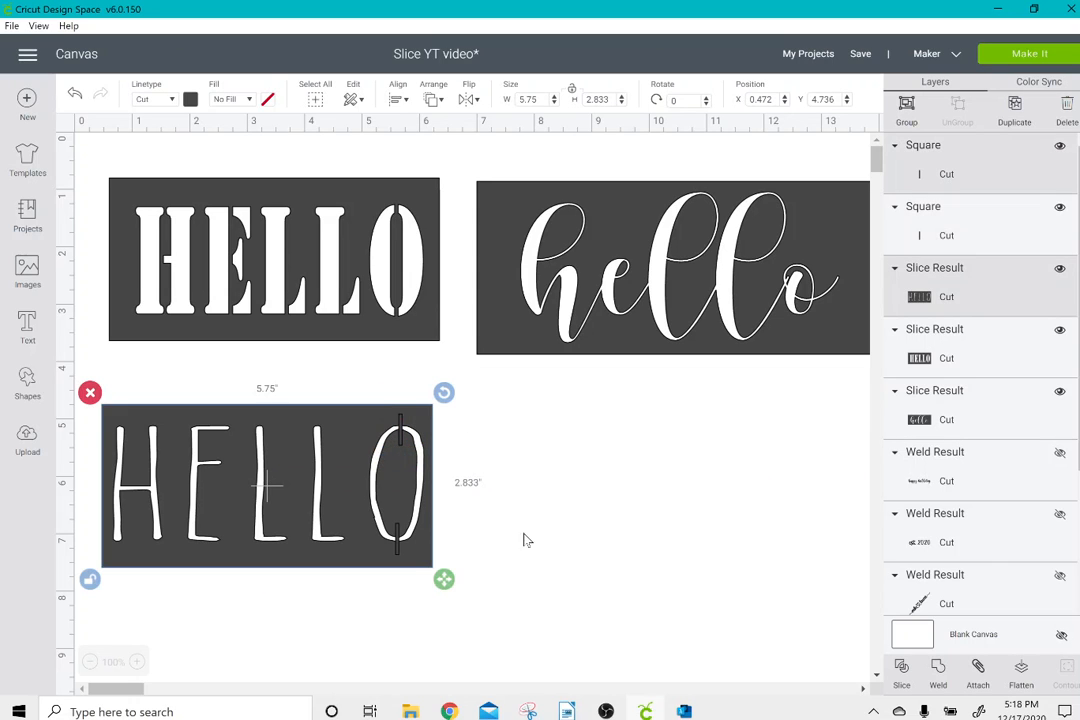
left_click(938, 672)
left_click_drag(390, 435, 391, 425)
left_click_drag(483, 408, 310, 438)
left_click(940, 672)
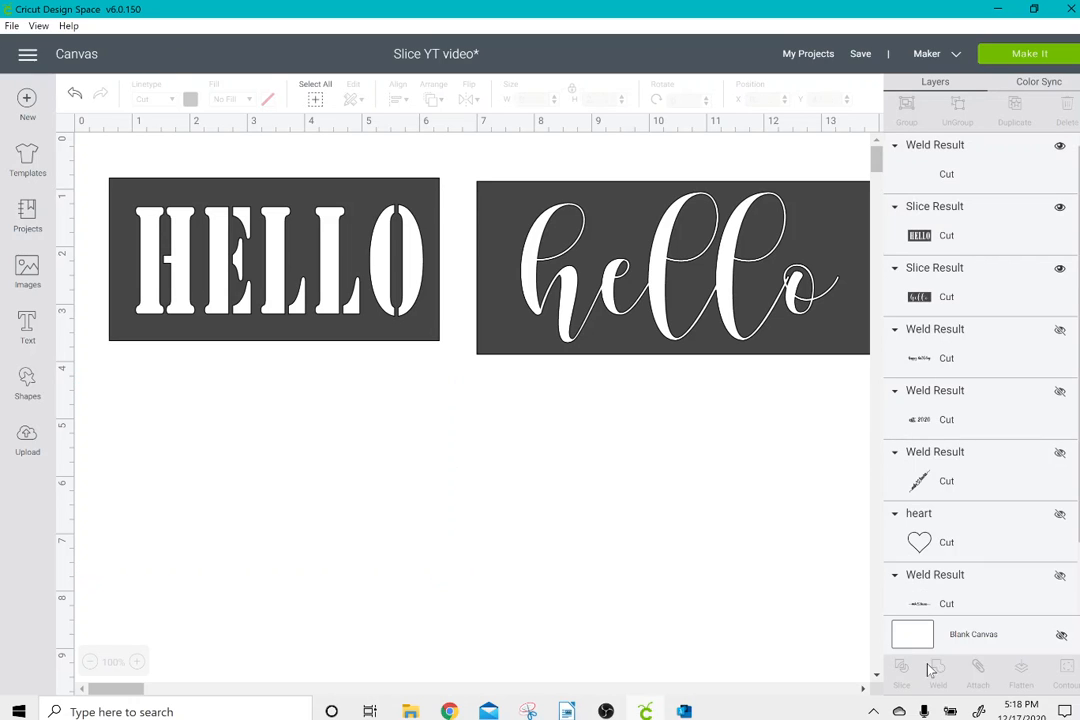
left_click_drag(322, 467, 357, 460)
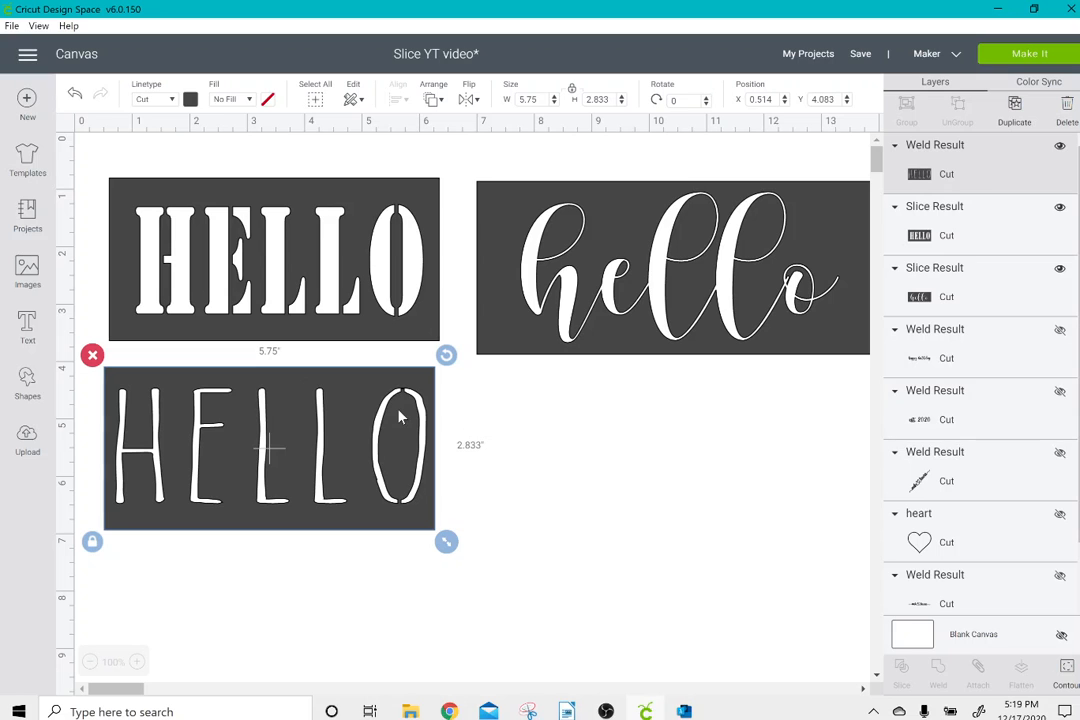
Bring the script hello rectangle over the stencil one and delete all three cutout rectangles.
left_click_drag(550, 275, 205, 270)
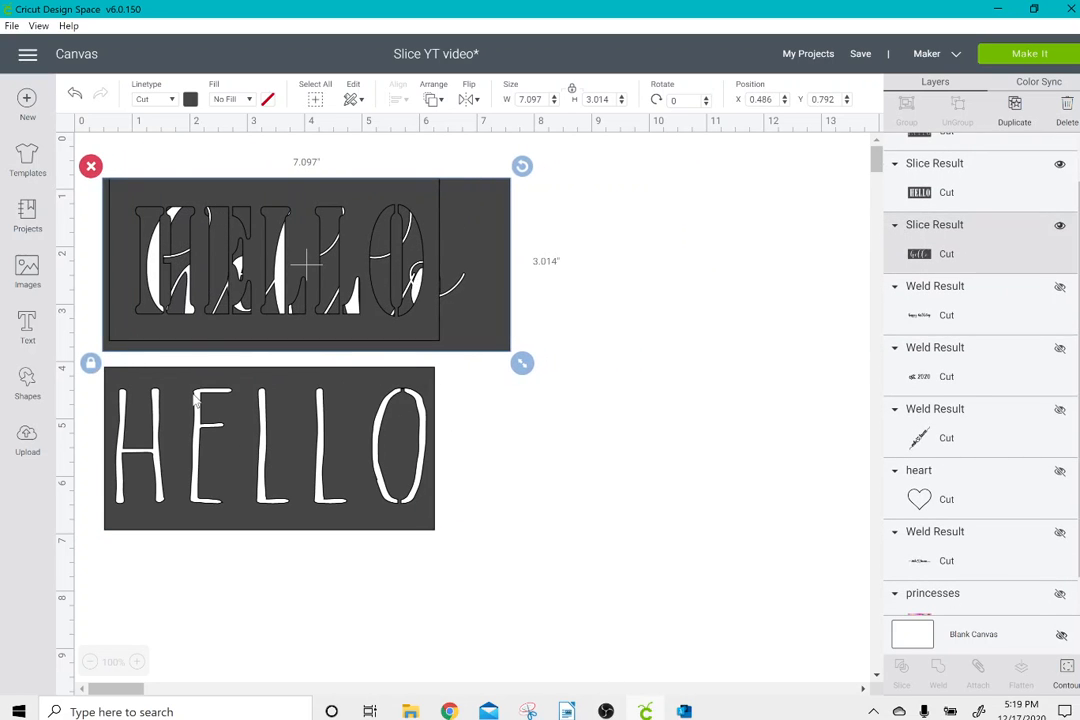
left_click_drag(193, 390, 222, 213)
left_click_drag(188, 159, 248, 248)
left_click(91, 166)
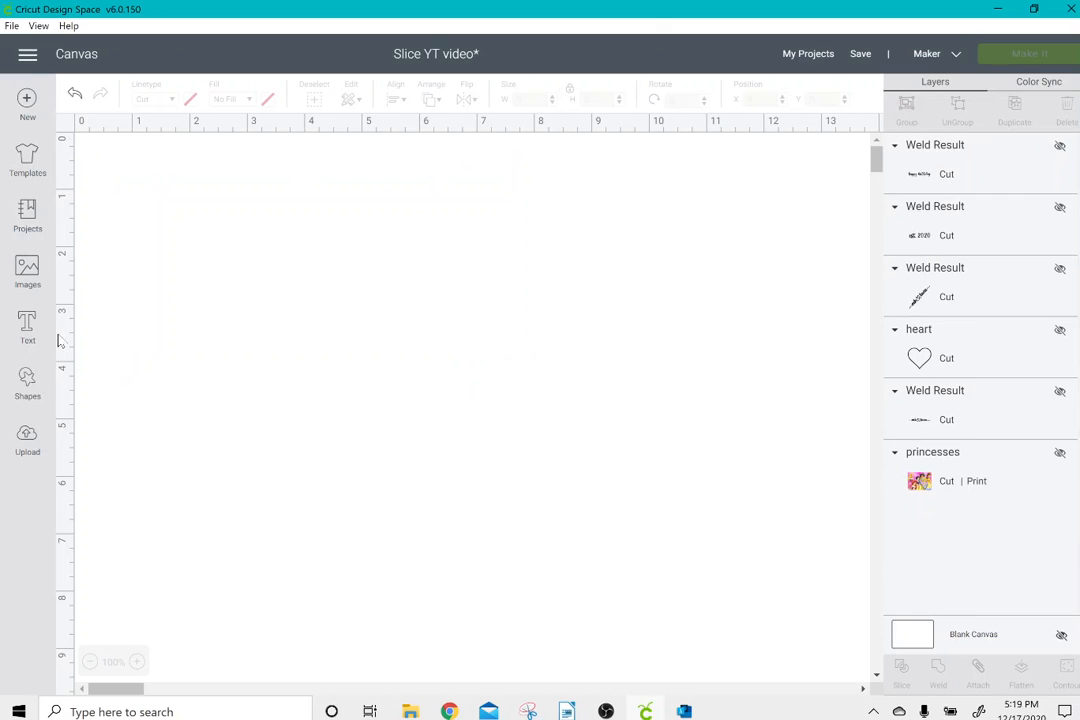
Add a new 3.111-inch square and move it to about X 1.972, Y 1.236.
left_click(27, 382)
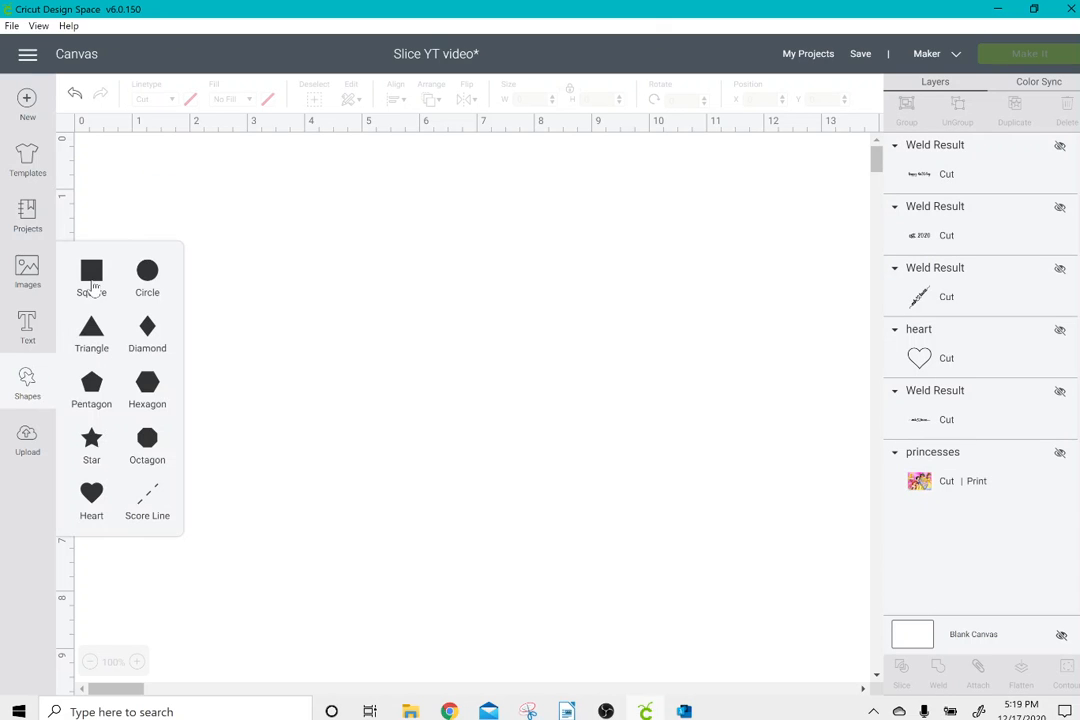
left_click(92, 283)
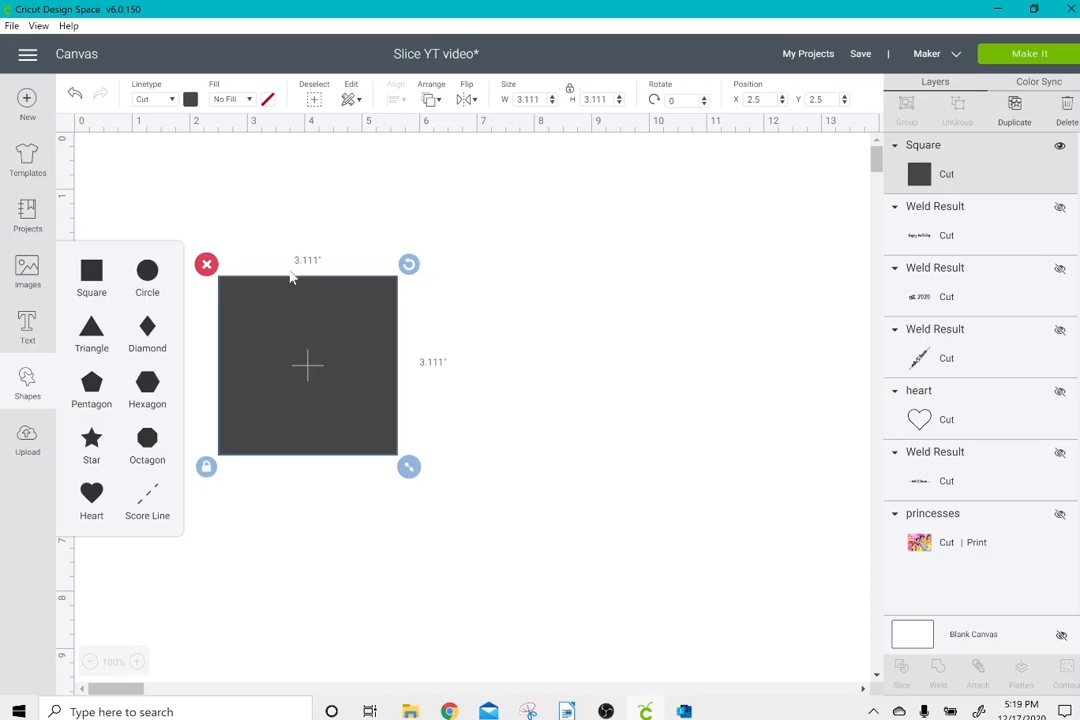
left_click_drag(290, 278, 260, 205)
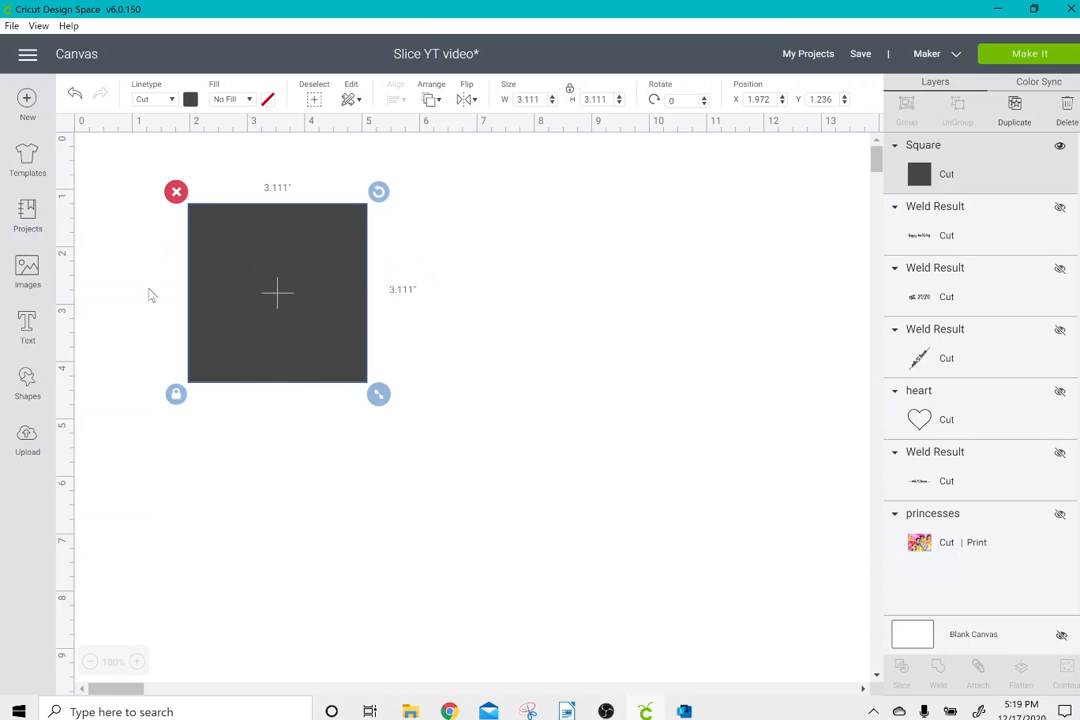
Duplicate the square and change the copy's material color to red.
left_click(1016, 110)
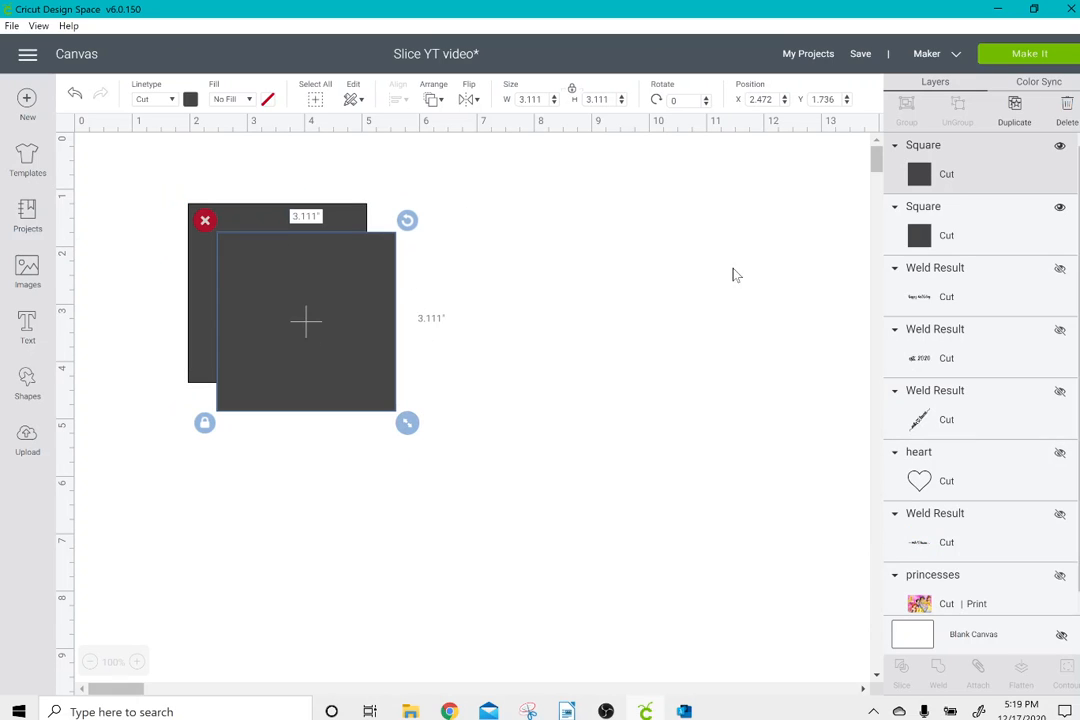
left_click(190, 99)
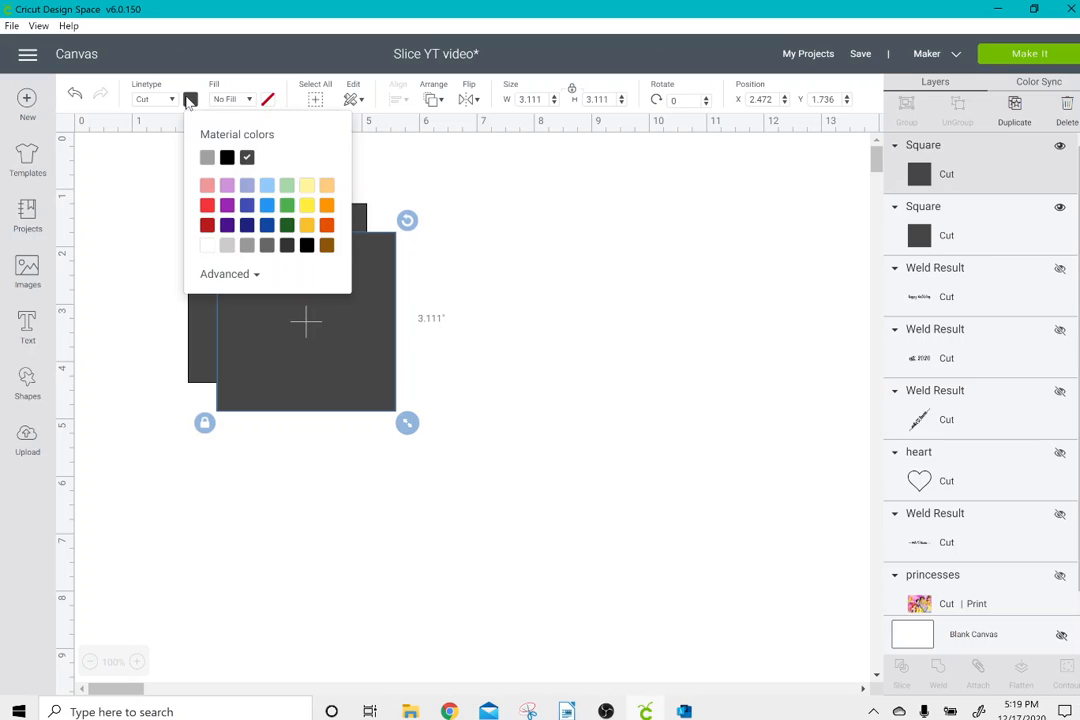
left_click(207, 205)
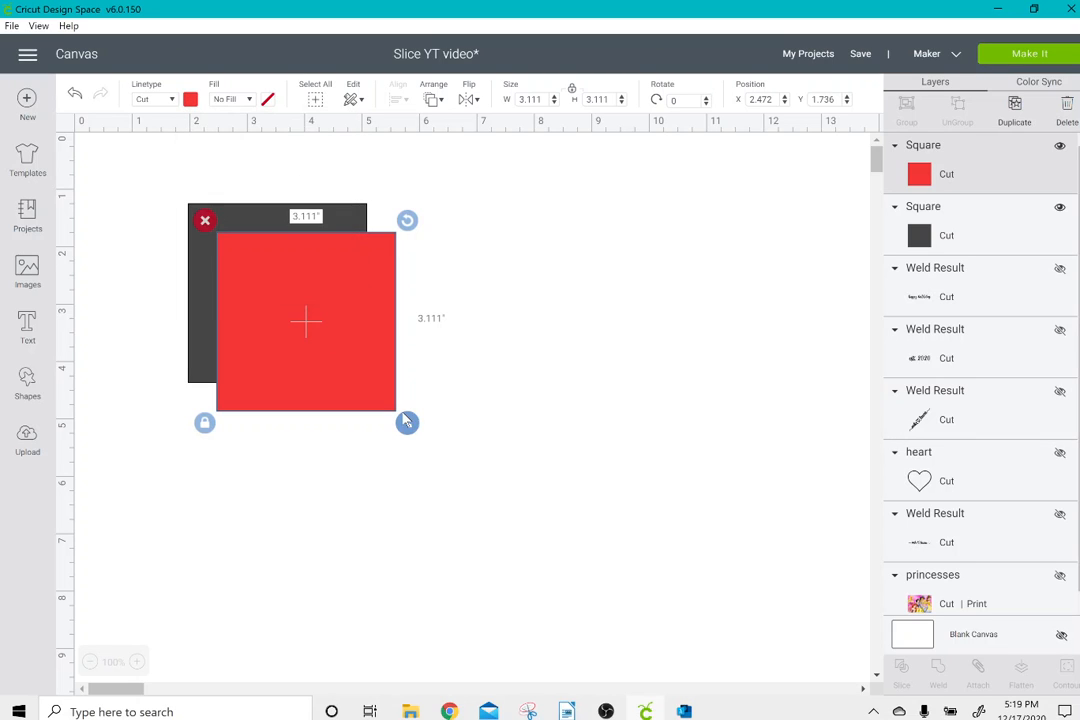
Resize the red square to about 2.944 inches and center it on the dark square.
left_click_drag(407, 422, 316, 342)
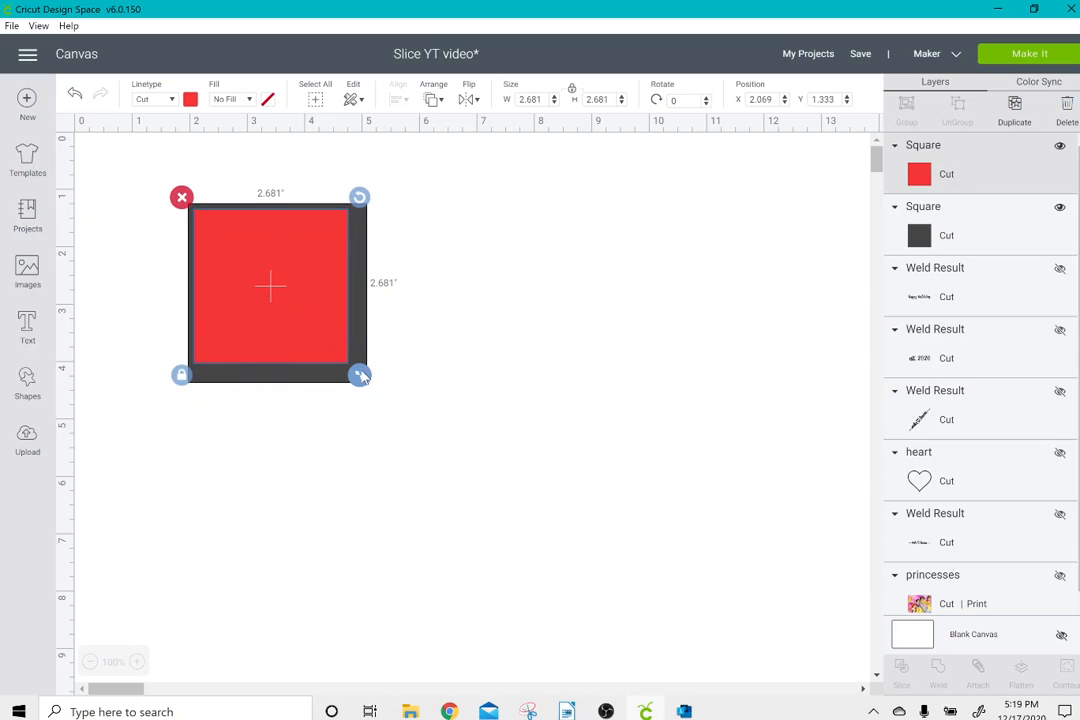
left_click_drag(362, 376, 378, 384)
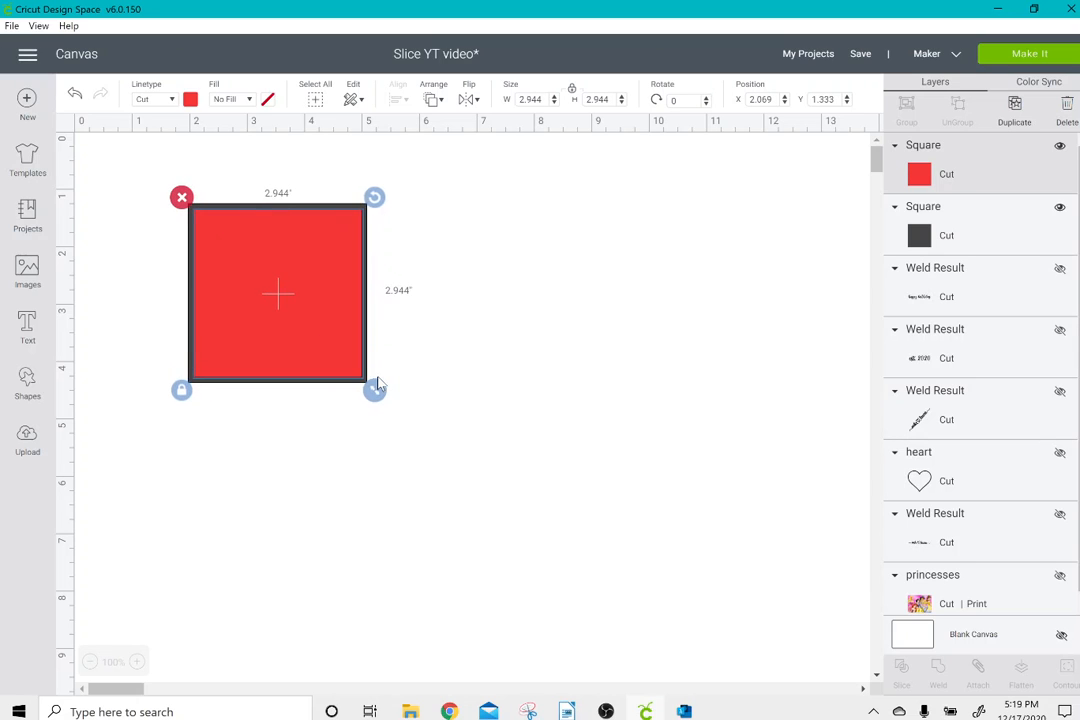
left_click(460, 325)
left_click_drag(459, 320, 234, 199)
left_click(398, 100)
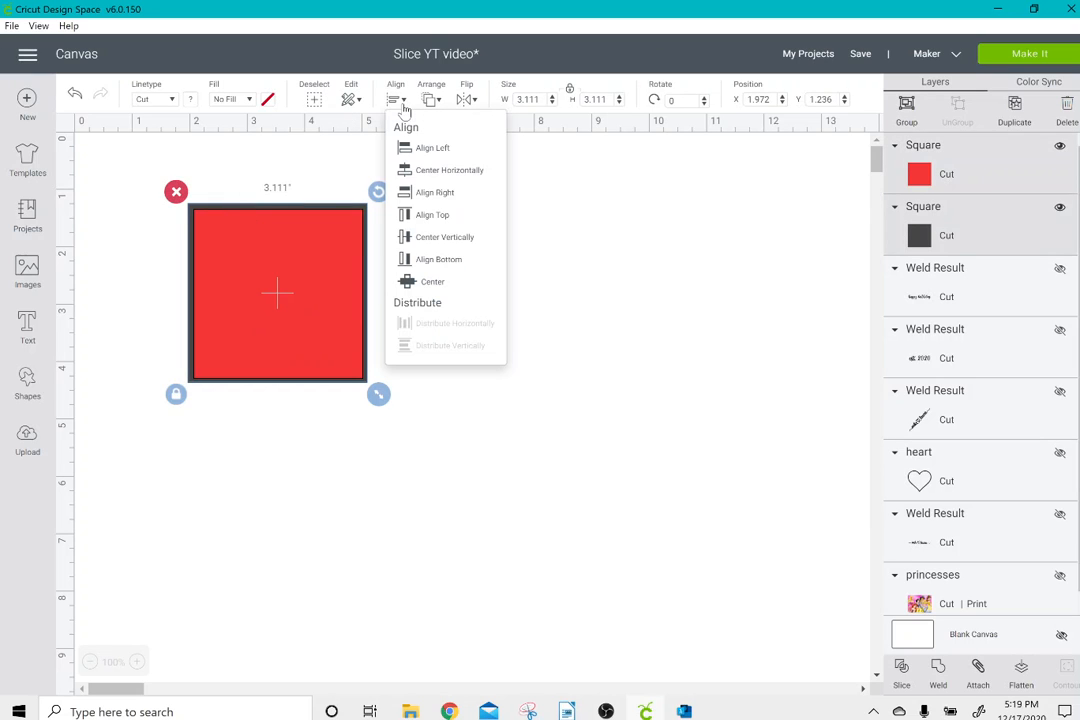
left_click(432, 281)
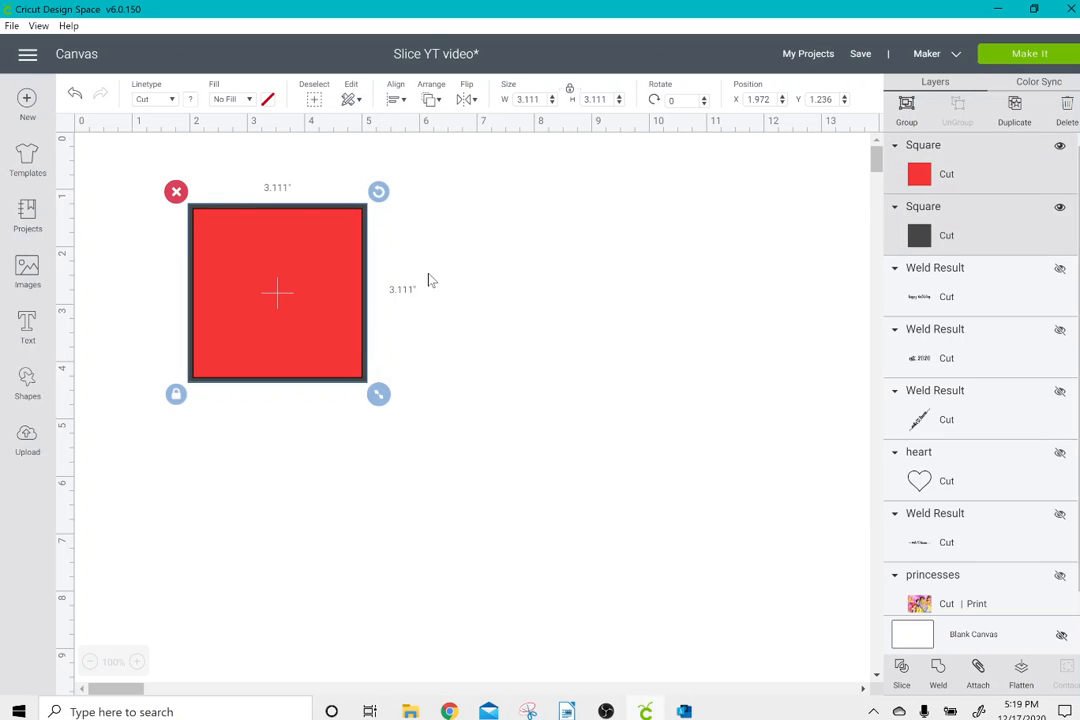
Slice the red square out of the dark square behind it.
left_click(472, 273)
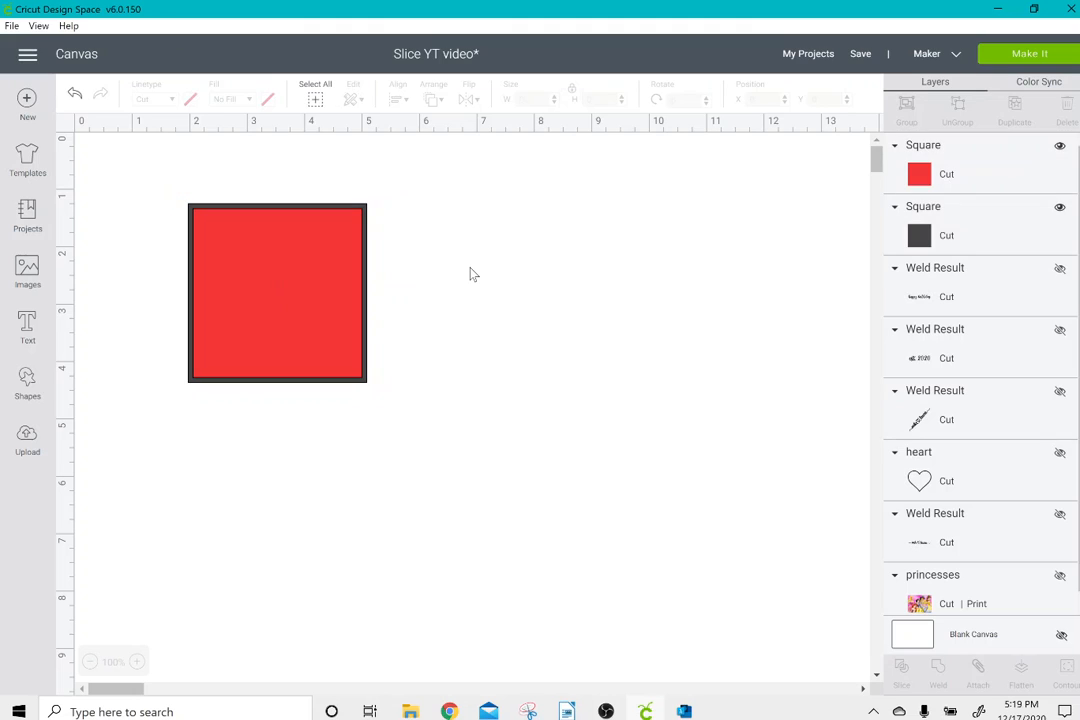
left_click_drag(470, 268, 270, 170)
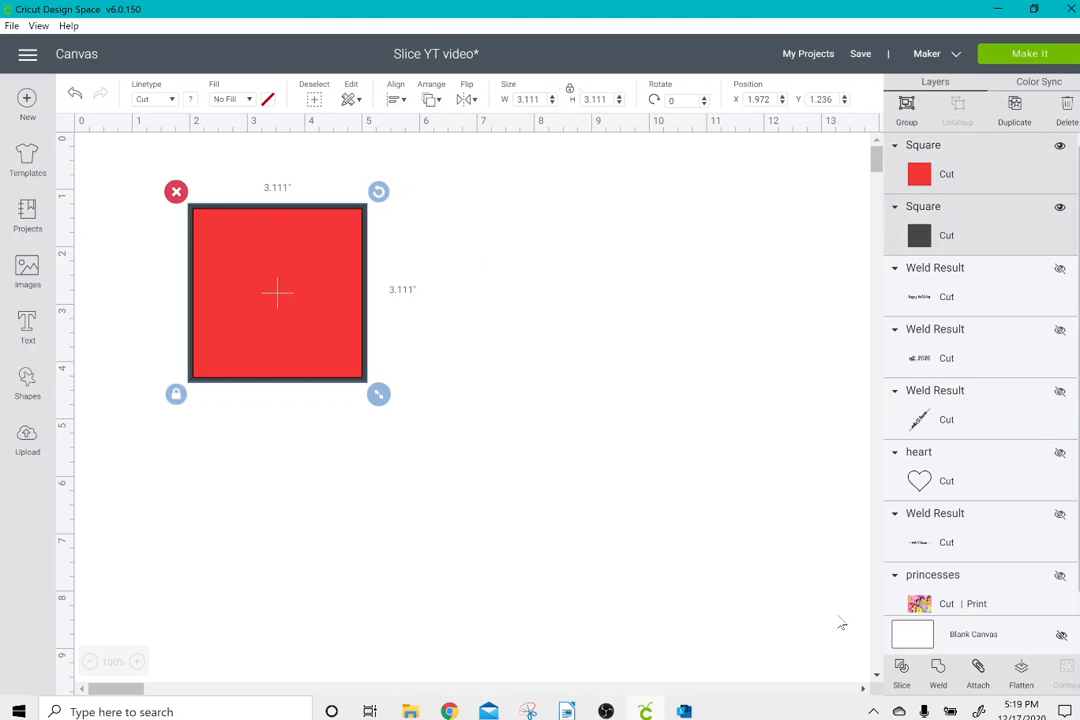
left_click(901, 670)
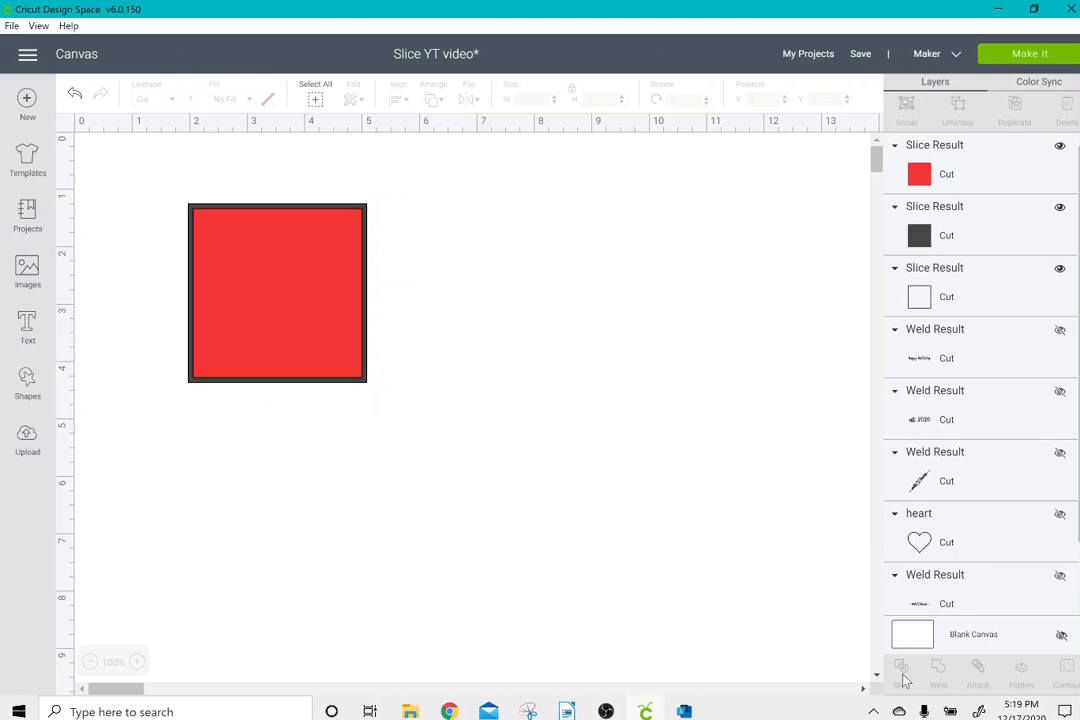
Move the red and dark inner squares off the sliced frame and delete both pieces.
left_click_drag(307, 330, 617, 352)
left_click(489, 219)
left_click_drag(328, 287, 659, 315)
left_click(519, 236)
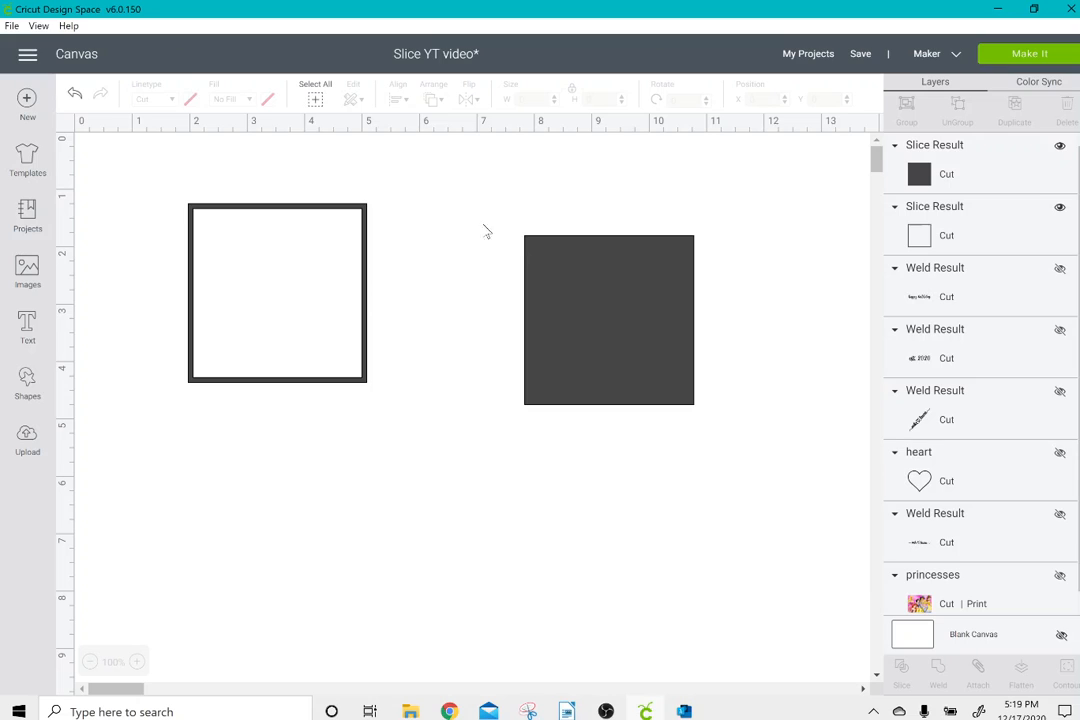
left_click(574, 260)
left_click(512, 226)
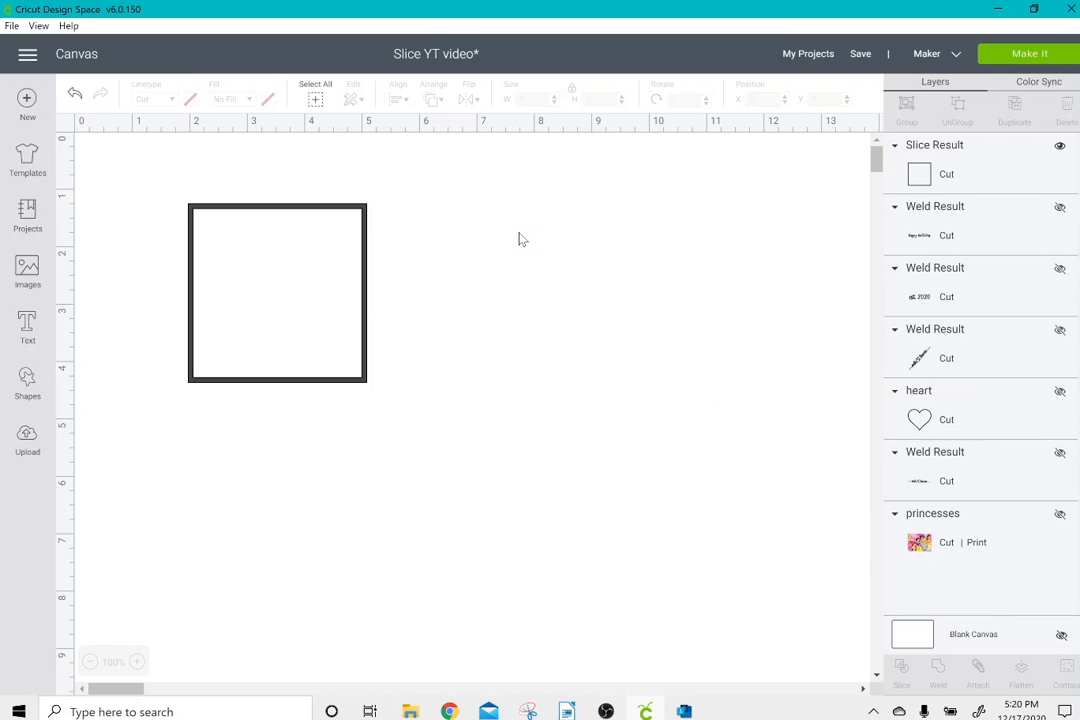
Duplicate the square frame, rotate the copy about 20.78 degrees and overlap it on the original frame.
left_click(336, 259)
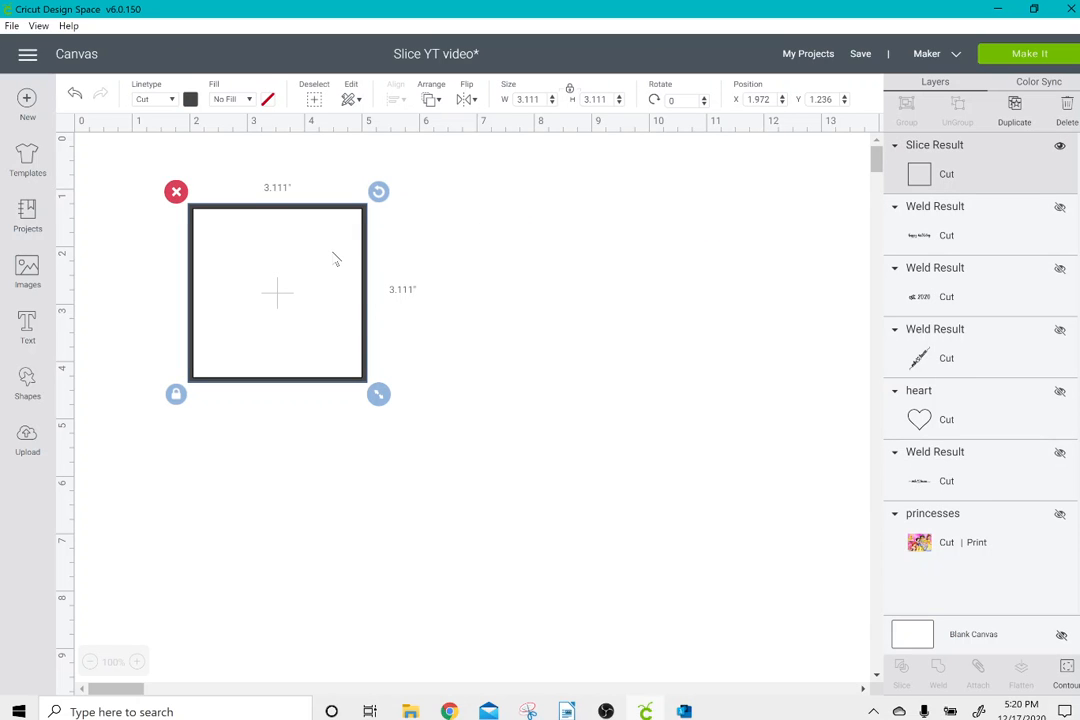
left_click(1014, 110)
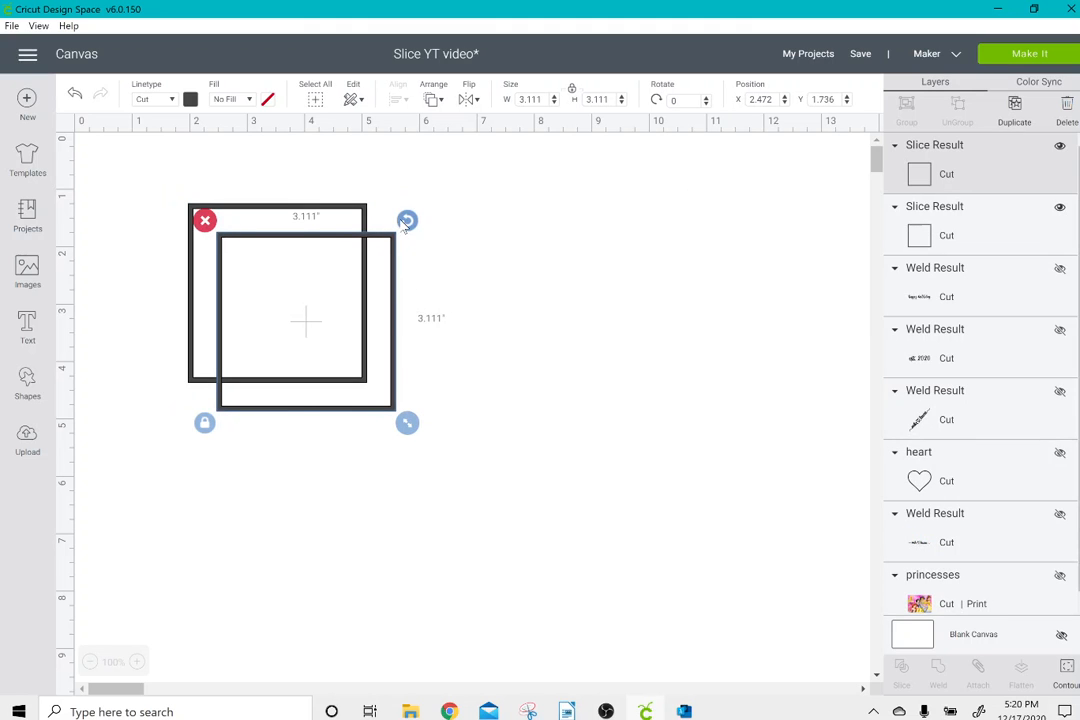
left_click_drag(405, 224, 358, 248)
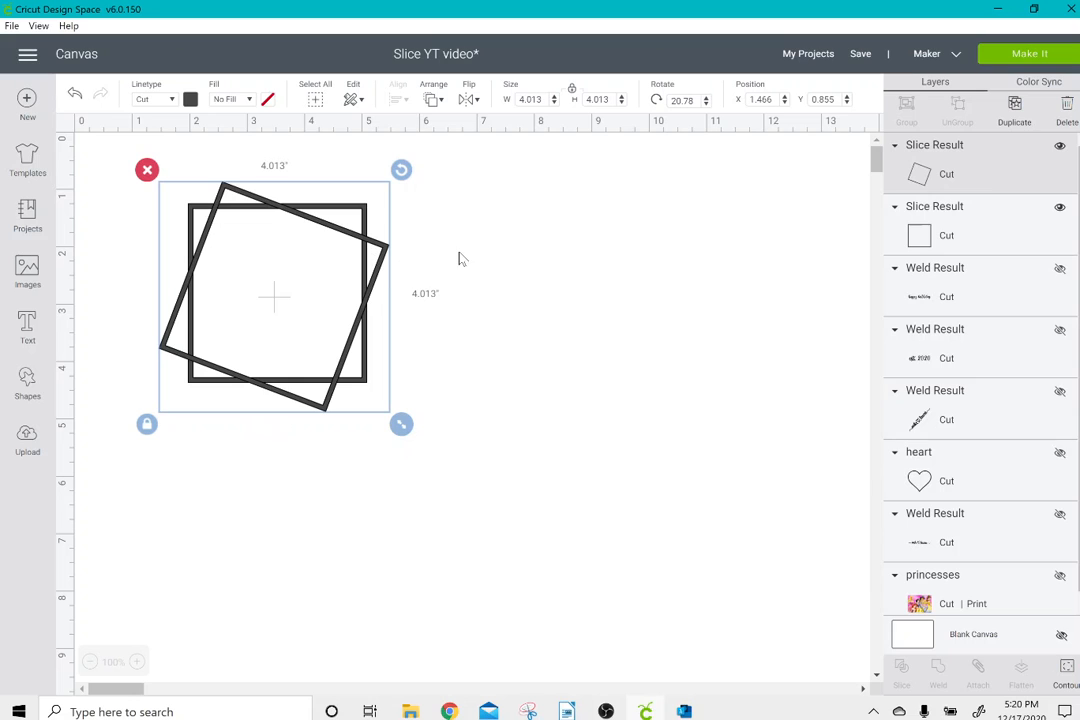
left_click(225, 155)
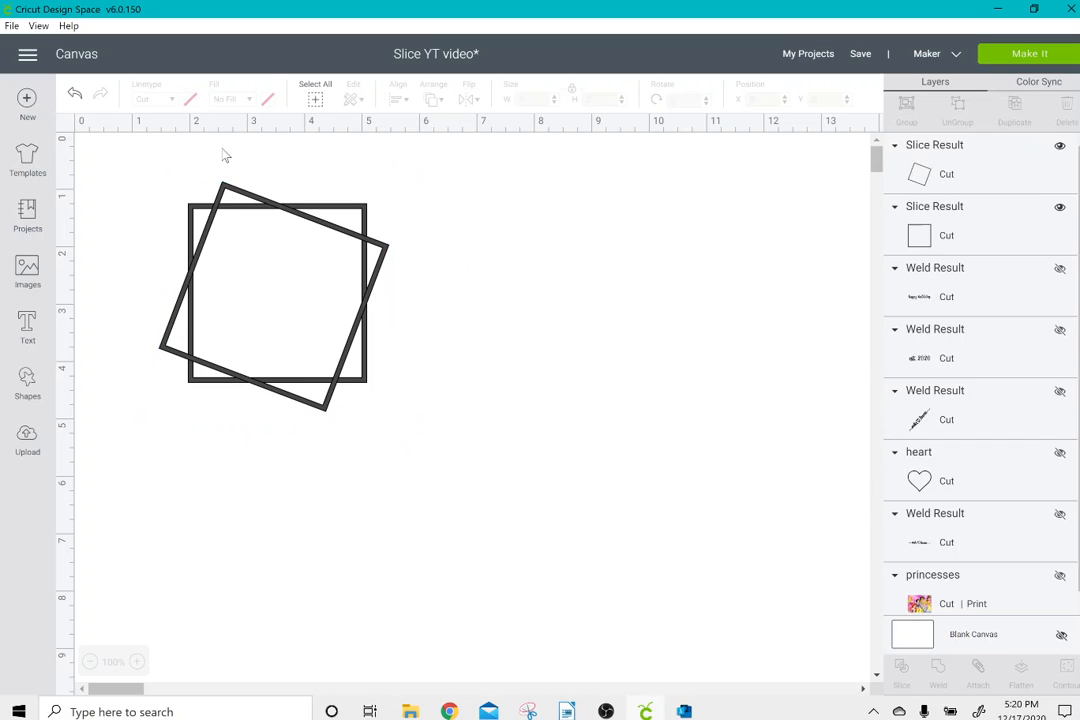
Select both overlapping frames and enlarge them together to about 7.29 inches square overall.
left_click_drag(224, 153, 641, 594)
left_click_drag(700, 612, 706, 617)
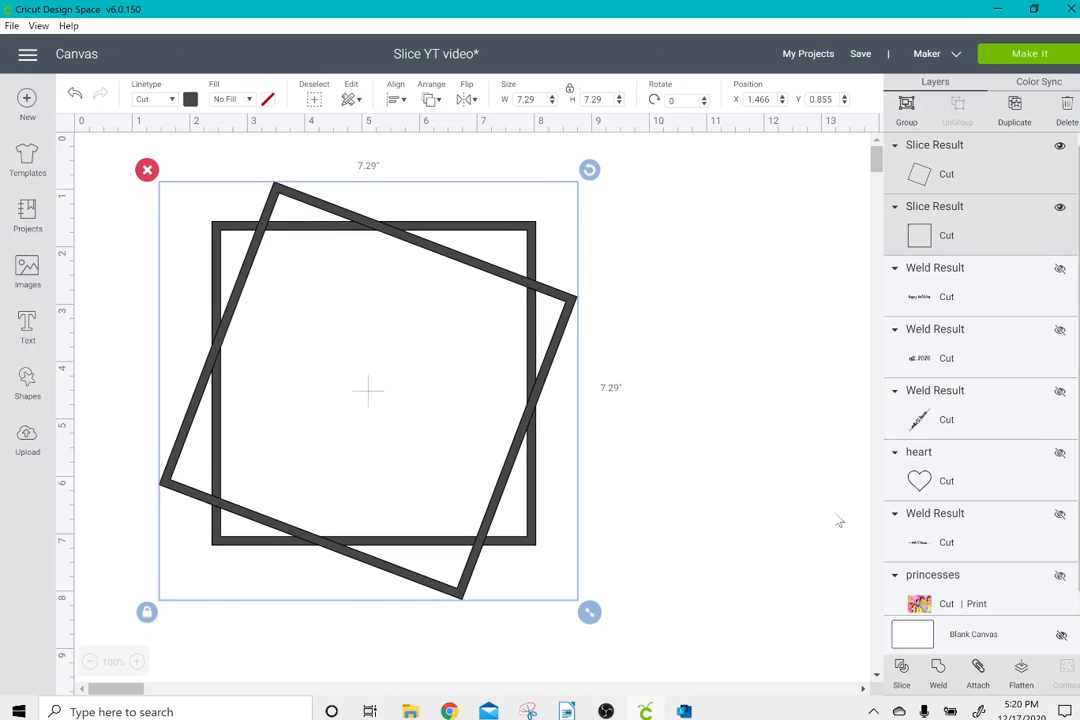
scroll(740, 398, "down", 5)
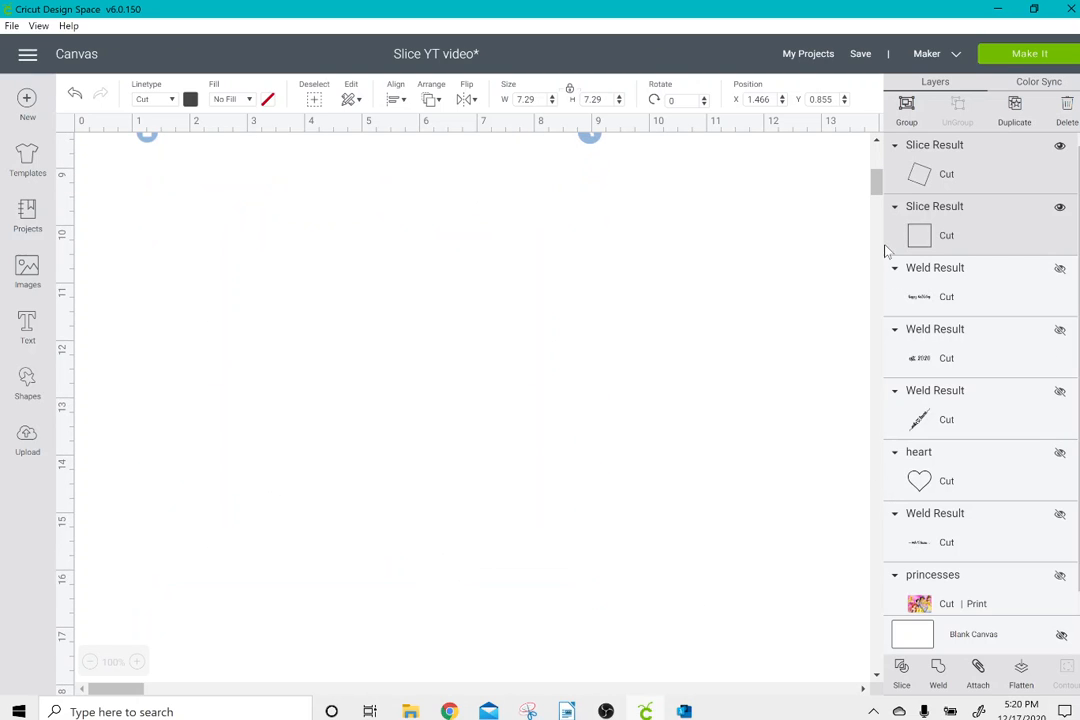
scroll(876, 197, "up", 5)
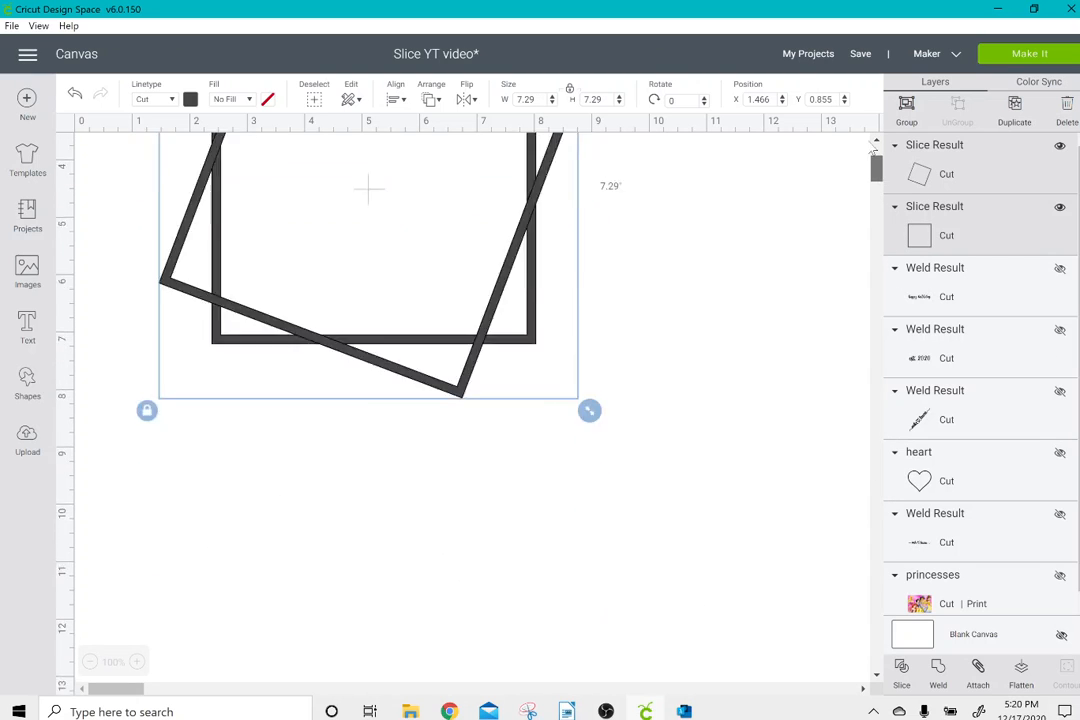
Unhide the "happy birthday" and "est. 2020" layers and hide "happy birthday" again.
left_click(1060, 270)
left_click(1059, 331)
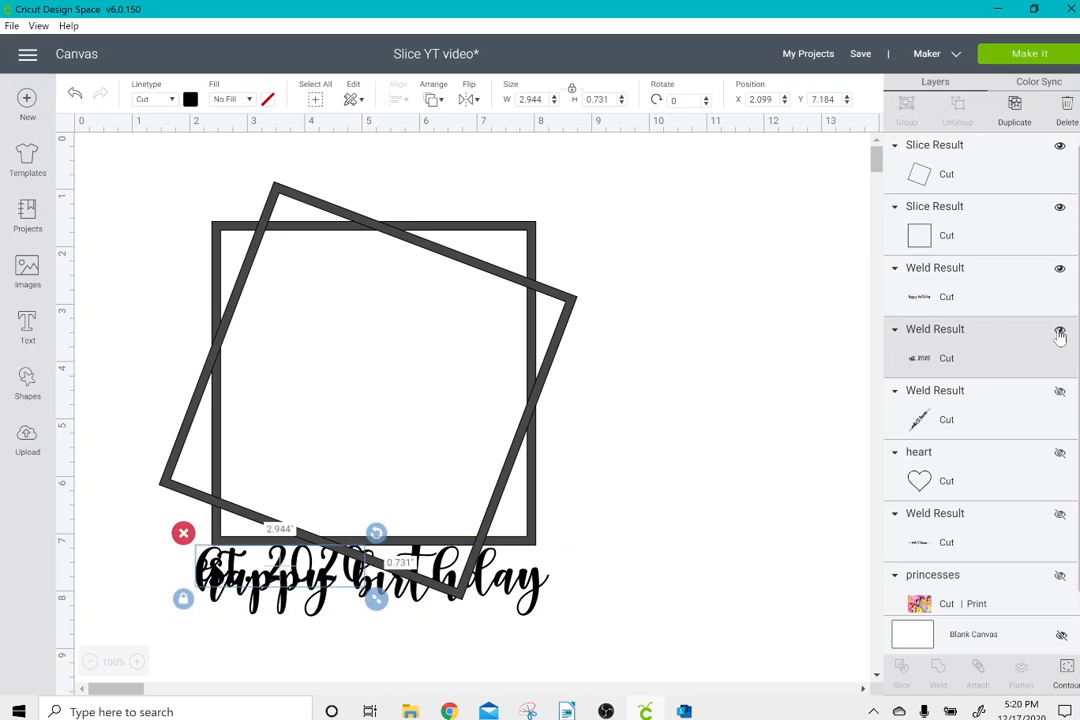
left_click_drag(535, 613, 760, 605)
left_click(1060, 257)
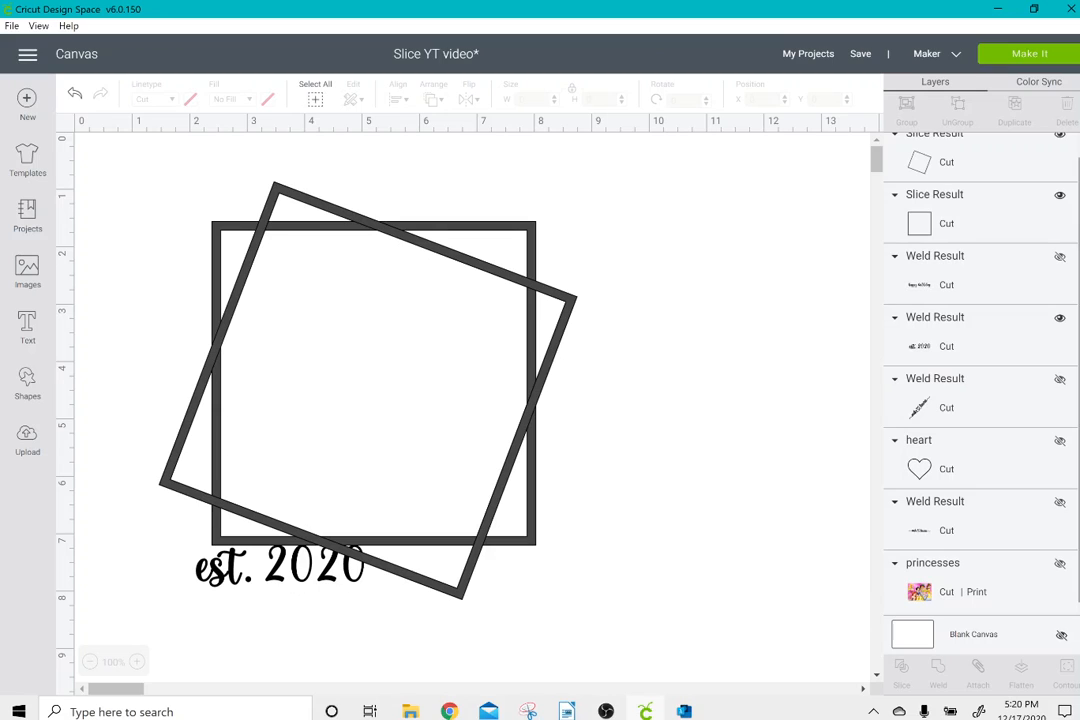
scroll(980, 375, "up", 1)
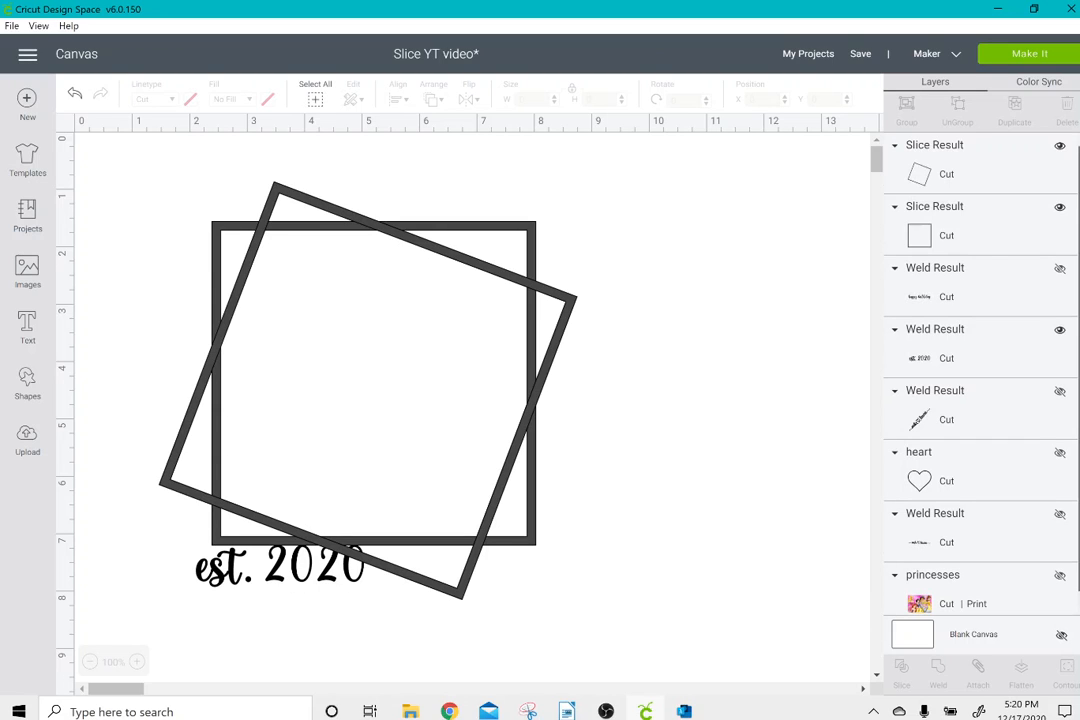
Unhide the diagonal couple's-names lettering, duplicate it and hide the original.
left_click(956, 425)
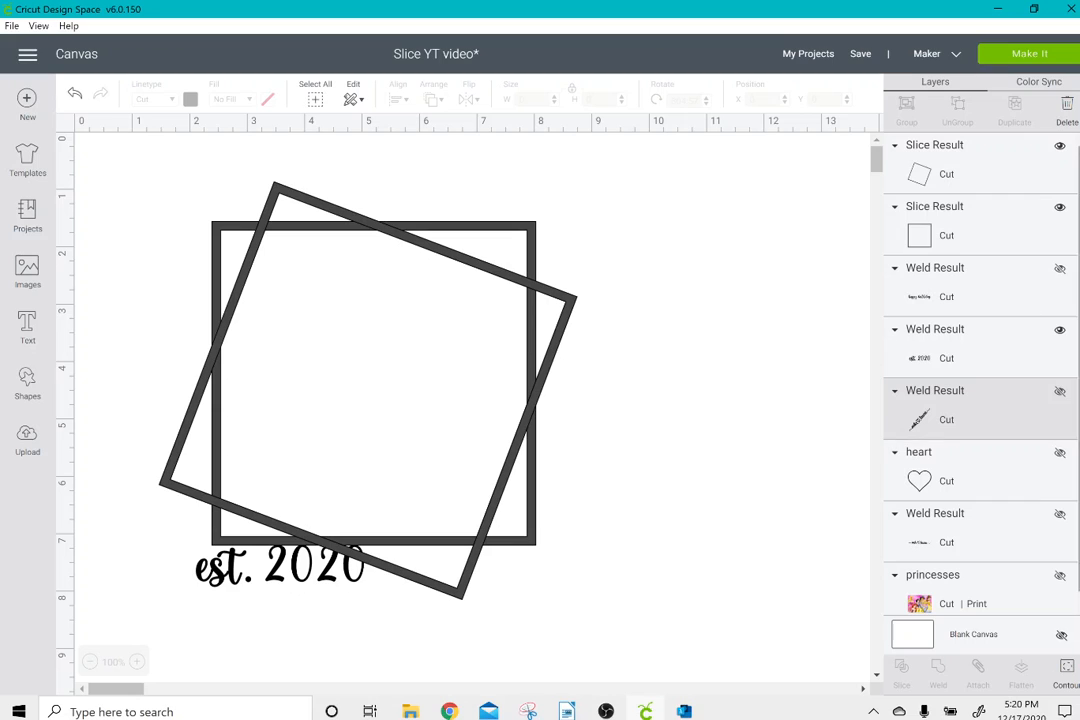
left_click(1060, 391)
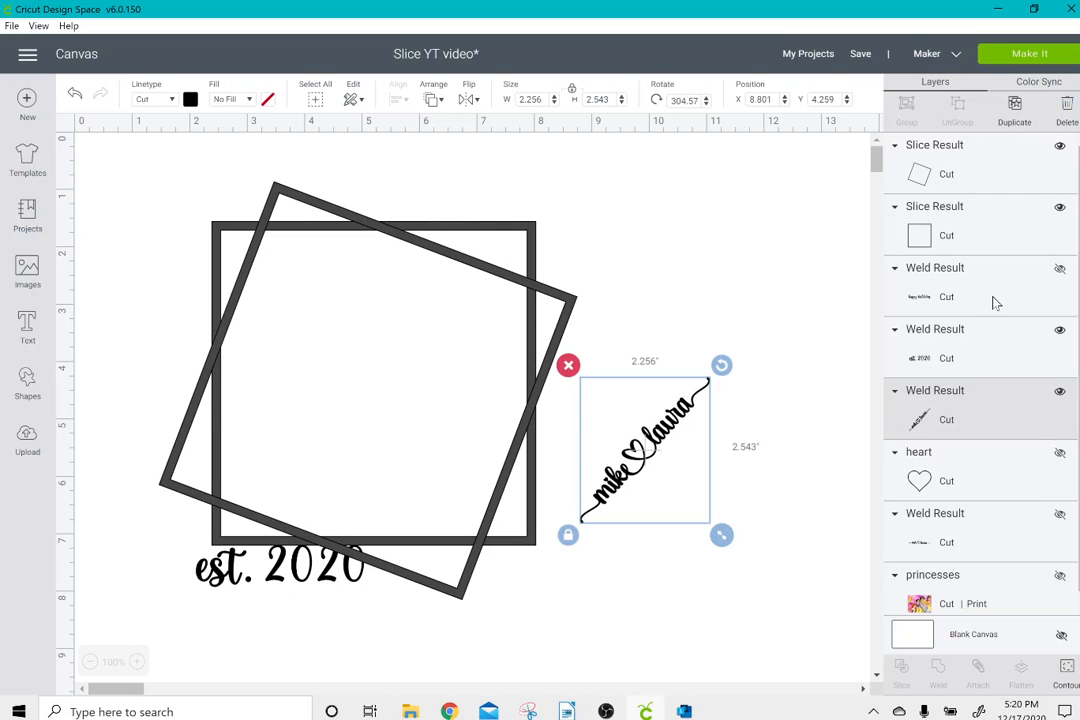
left_click(1014, 110)
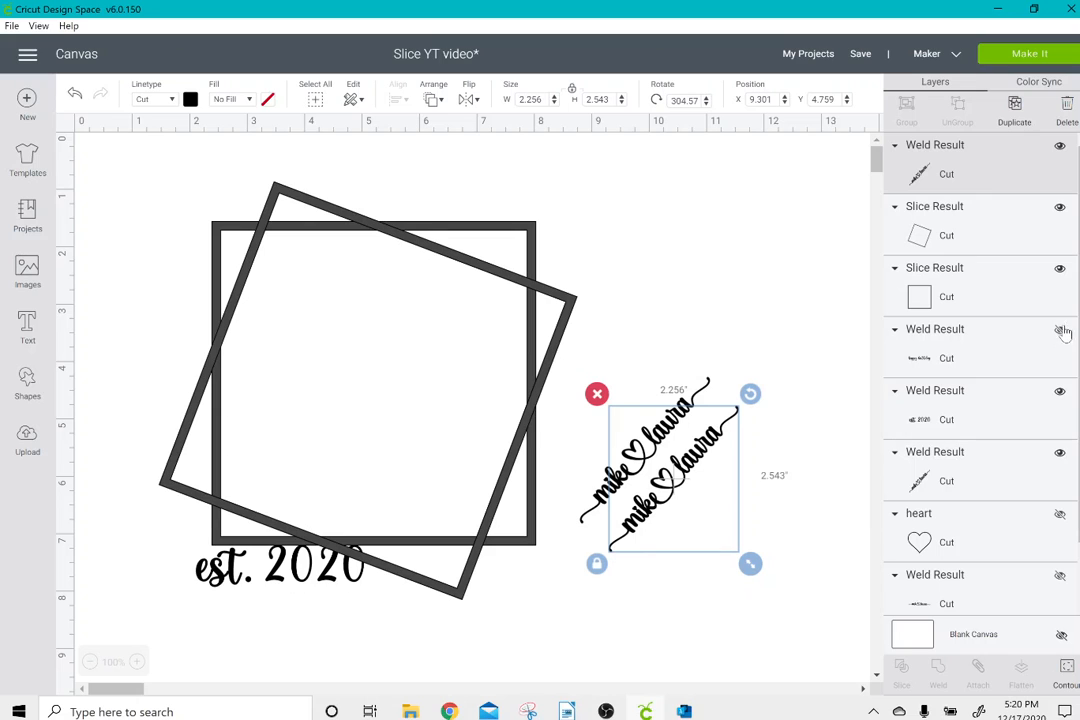
left_click(1060, 453)
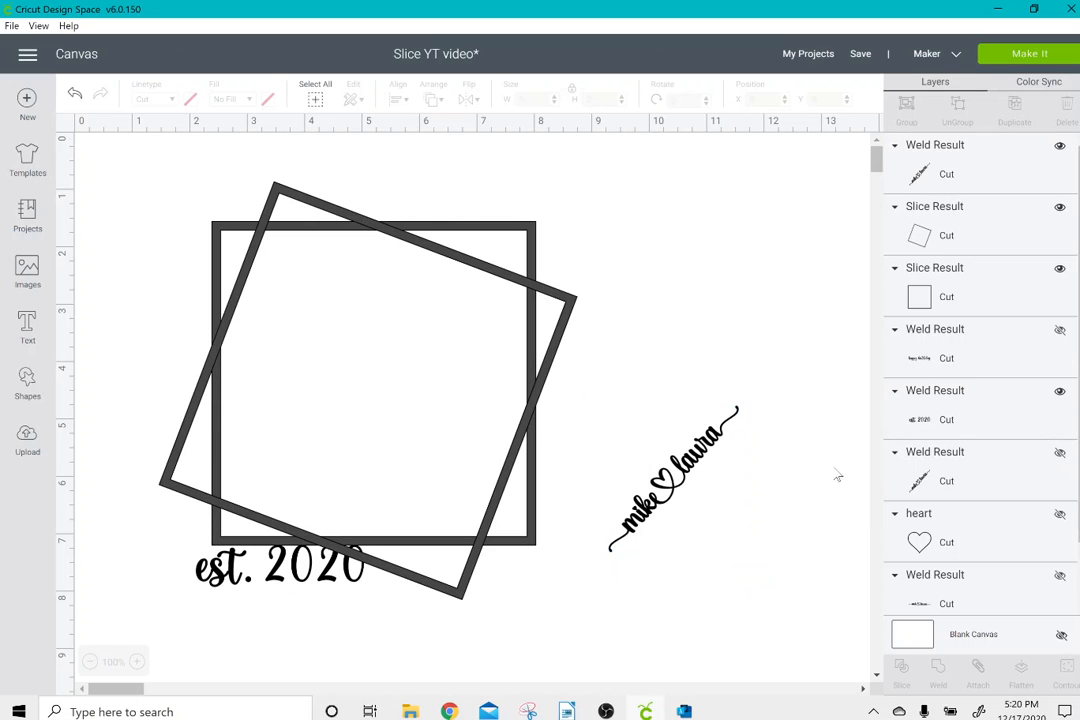
Move the names copy inside the frames, rotate it nearly level and stretch it to about 4.6 by 1.3 inches.
left_click_drag(664, 443, 323, 296)
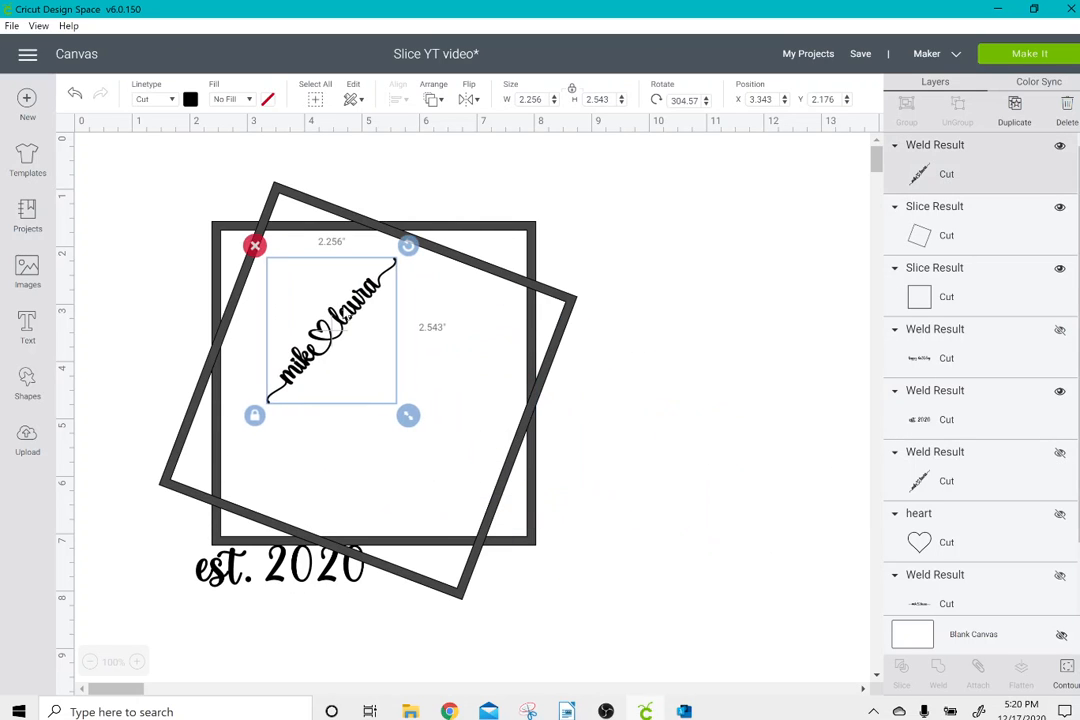
left_click_drag(407, 245, 477, 313)
left_click_drag(223, 355, 241, 370)
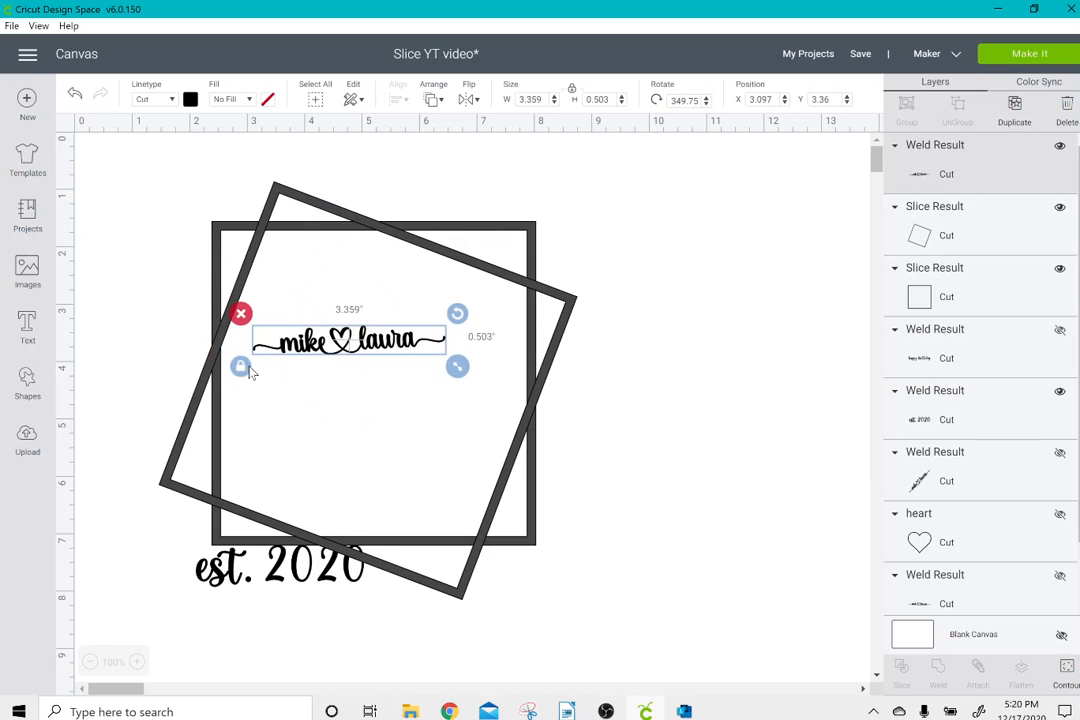
mouse_move(458, 367)
left_mouse_down()
mouse_move(557, 415)
mouse_move(458, 383)
left_mouse_up()
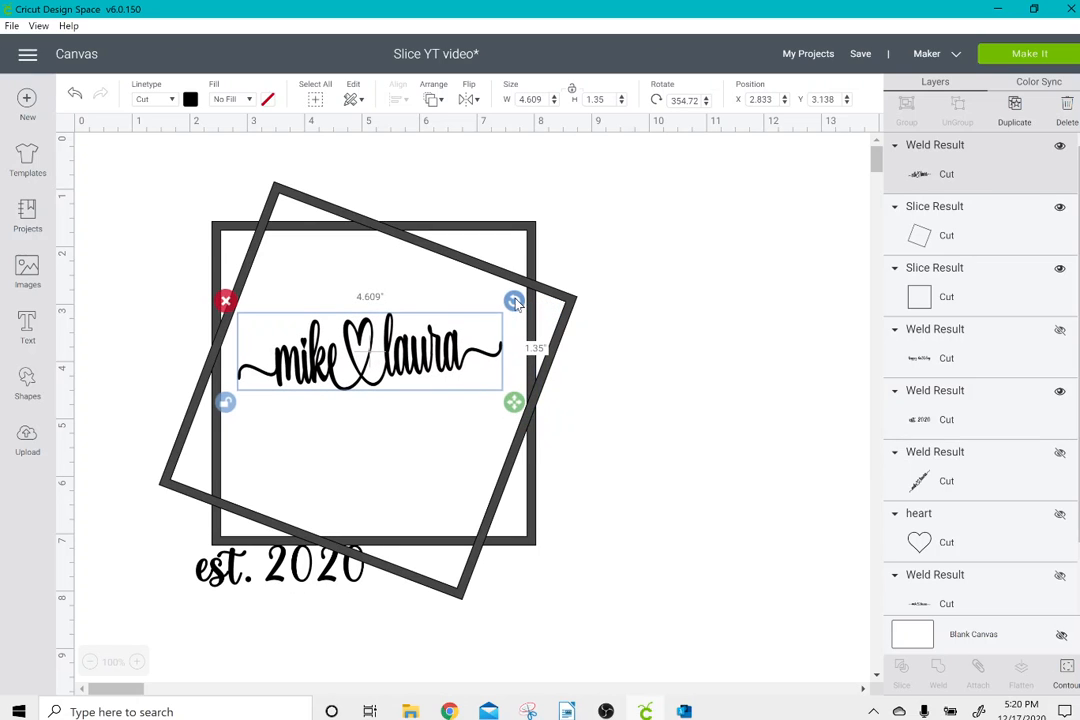
left_click_drag(519, 304, 520, 310)
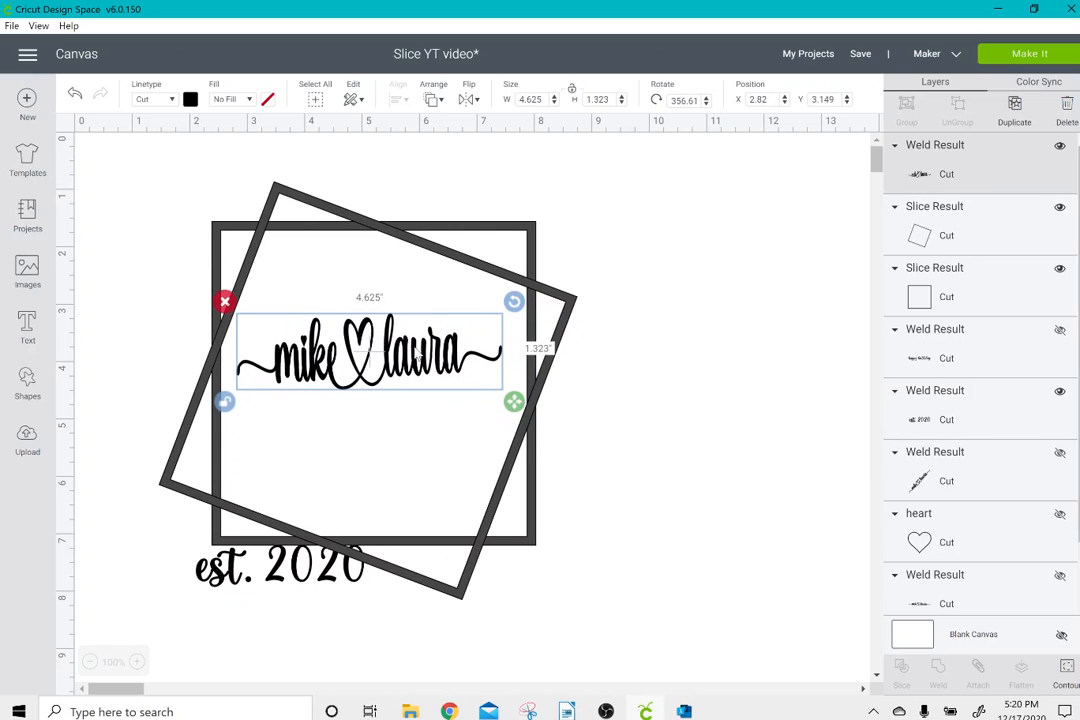
Widen the names lettering to about 5.542 by 1.476 inches and position it across the upright frame's inner width.
left_click_drag(416, 351, 419, 351)
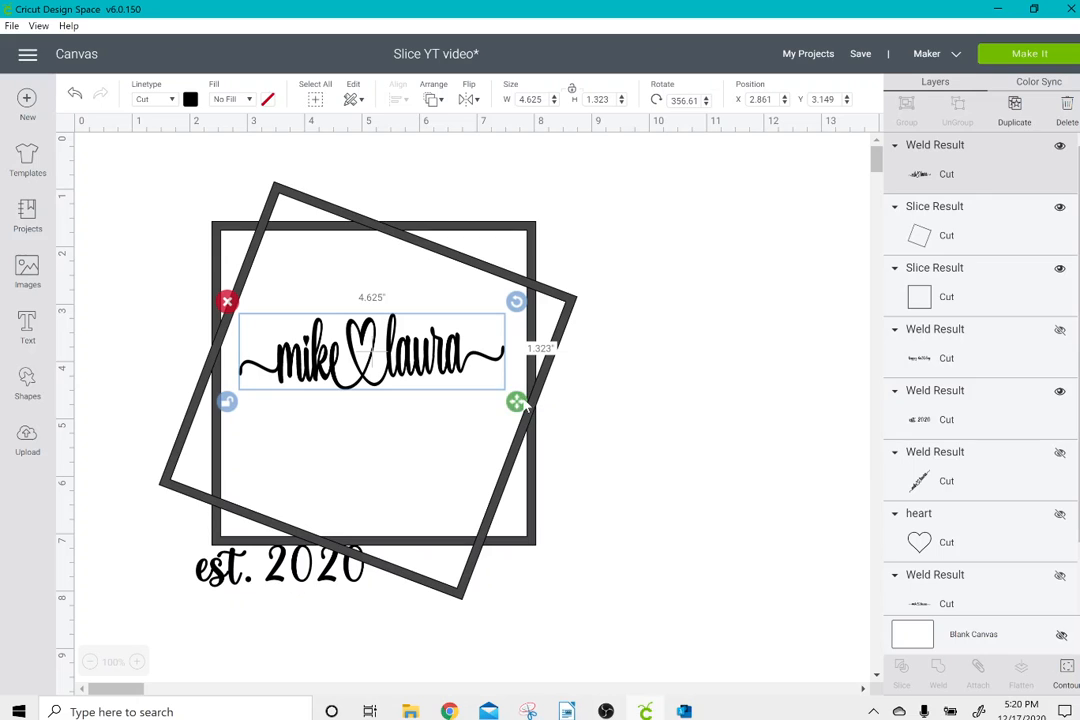
left_click_drag(526, 406, 559, 411)
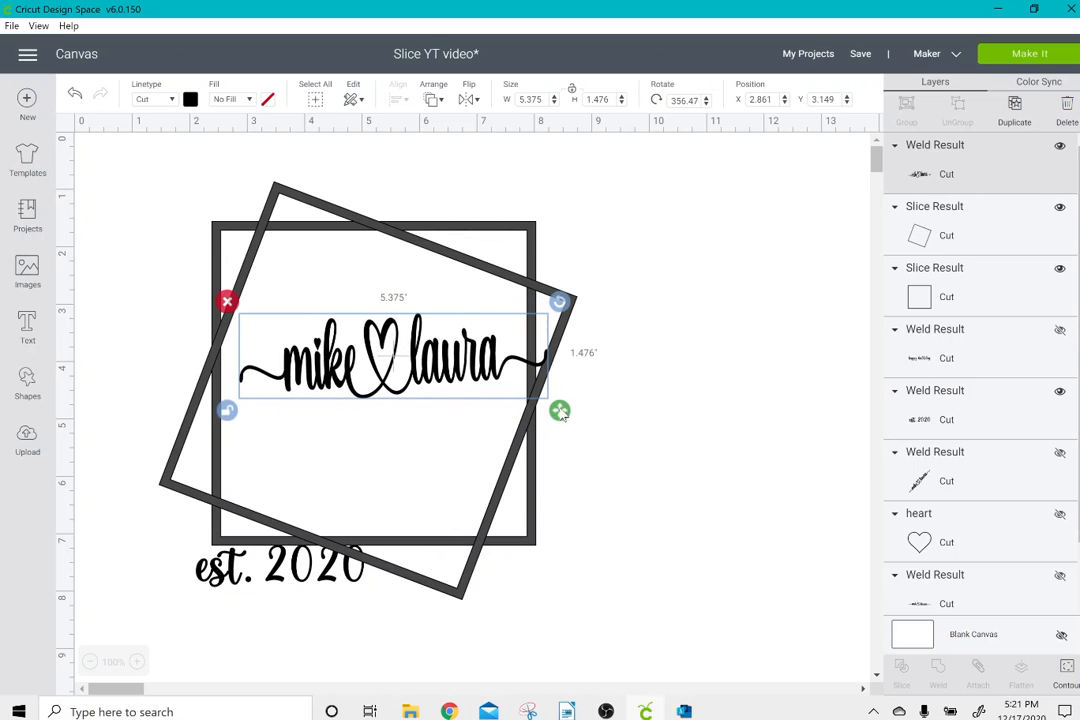
left_click_drag(466, 385, 441, 391)
left_click_drag(544, 424, 549, 423)
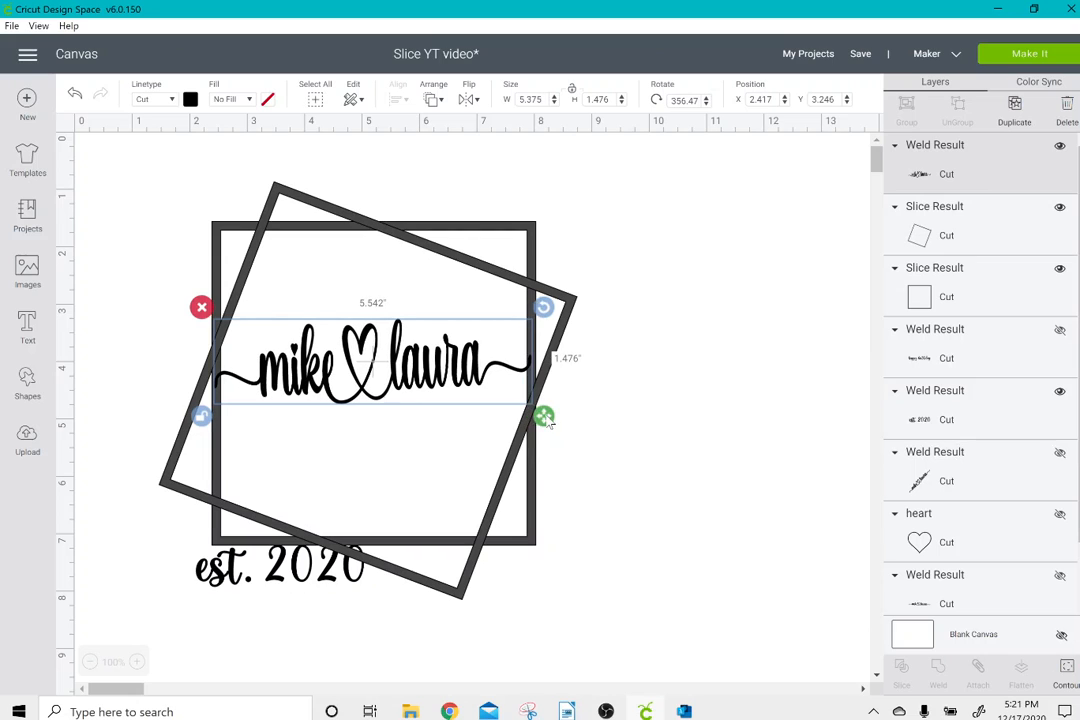
left_click_drag(452, 390, 451, 374)
left_click(646, 463)
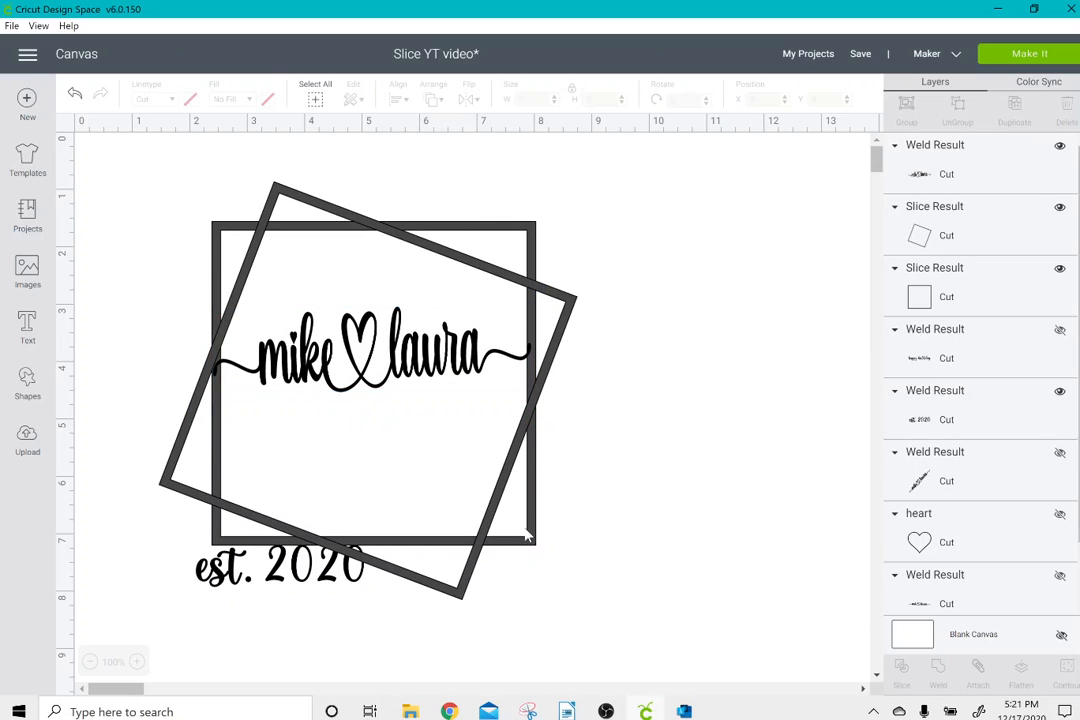
left_click(309, 584)
left_click(256, 708)
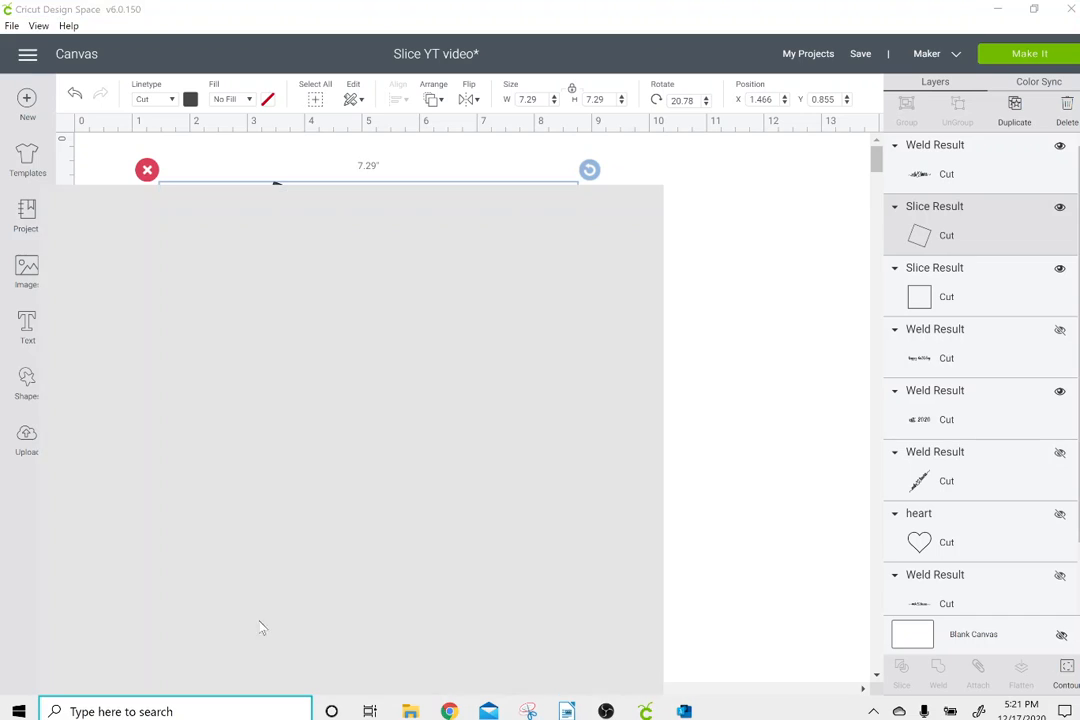
left_click(766, 401)
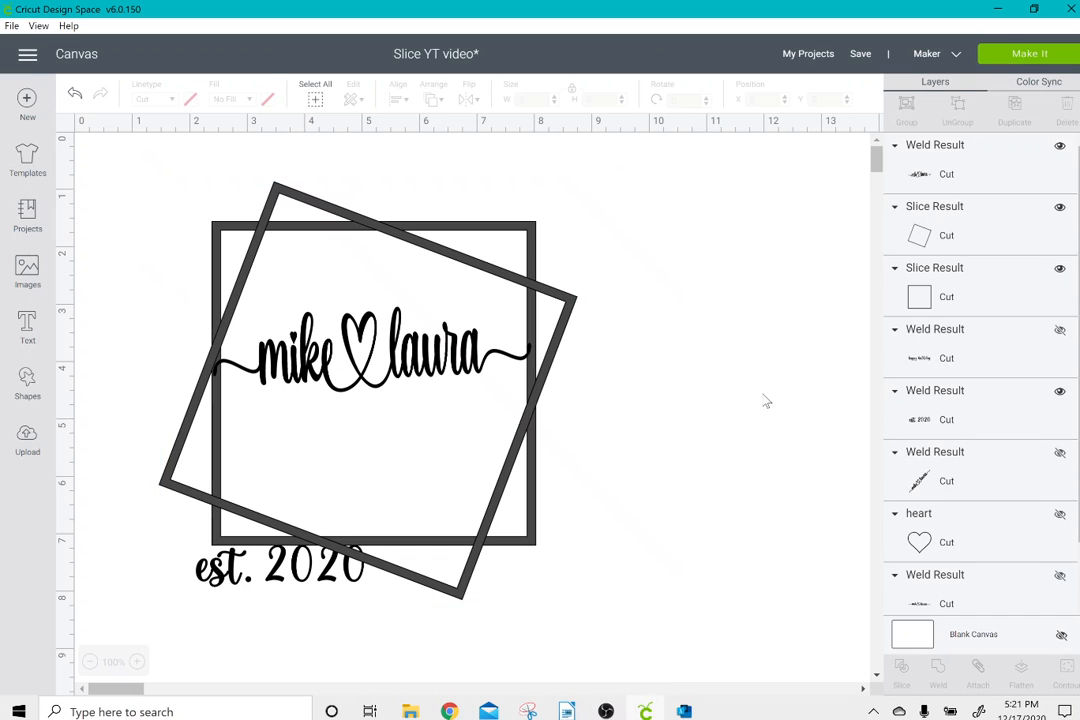
Nudge the "est. 2020" lettering up and right to X 3.299, Y 5.684, beneath the names.
left_click(926, 428)
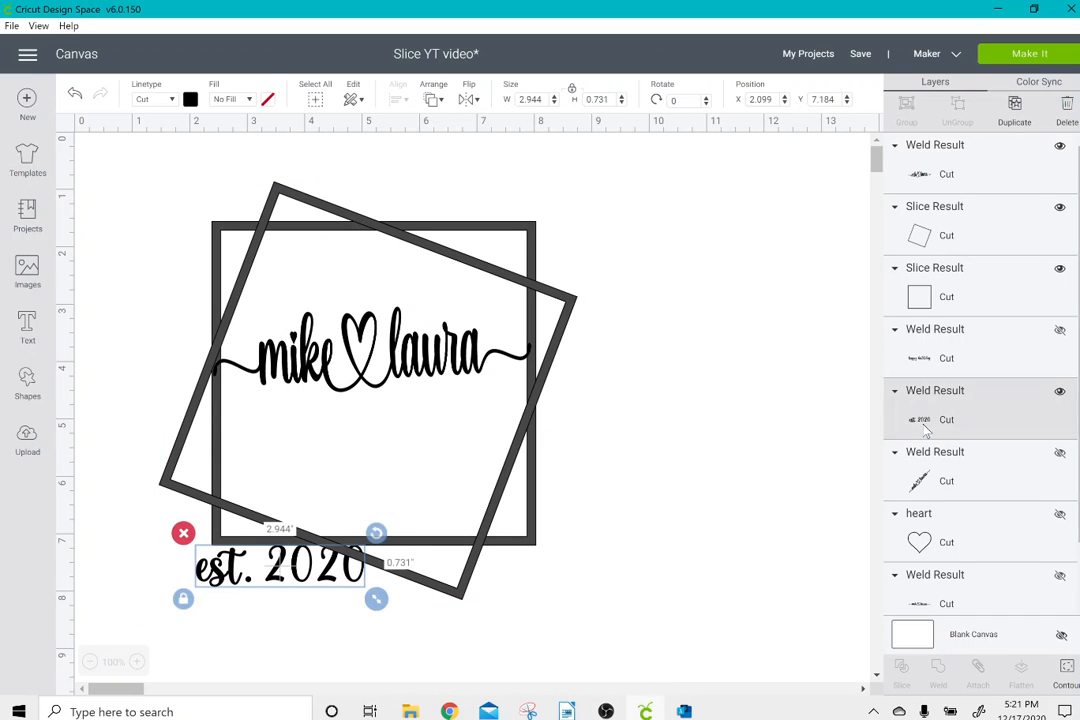
key("Up")
key("Up")
key("Up")
key("Up")
key("Up")
key("Up")
key("Up")
key("Up")
key("Up")
key("Up")
key("Up")
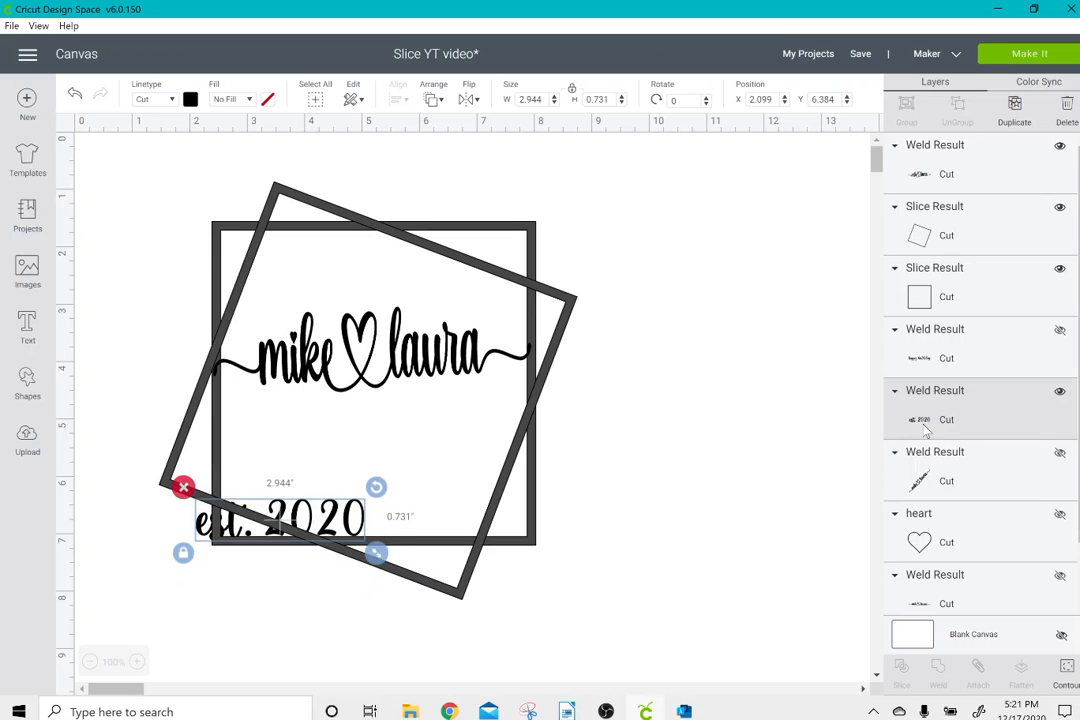
key("Up")
key("Up")
key("Up")
key("Up")
key("Right")
key("Right")
key("Right")
key("Right")
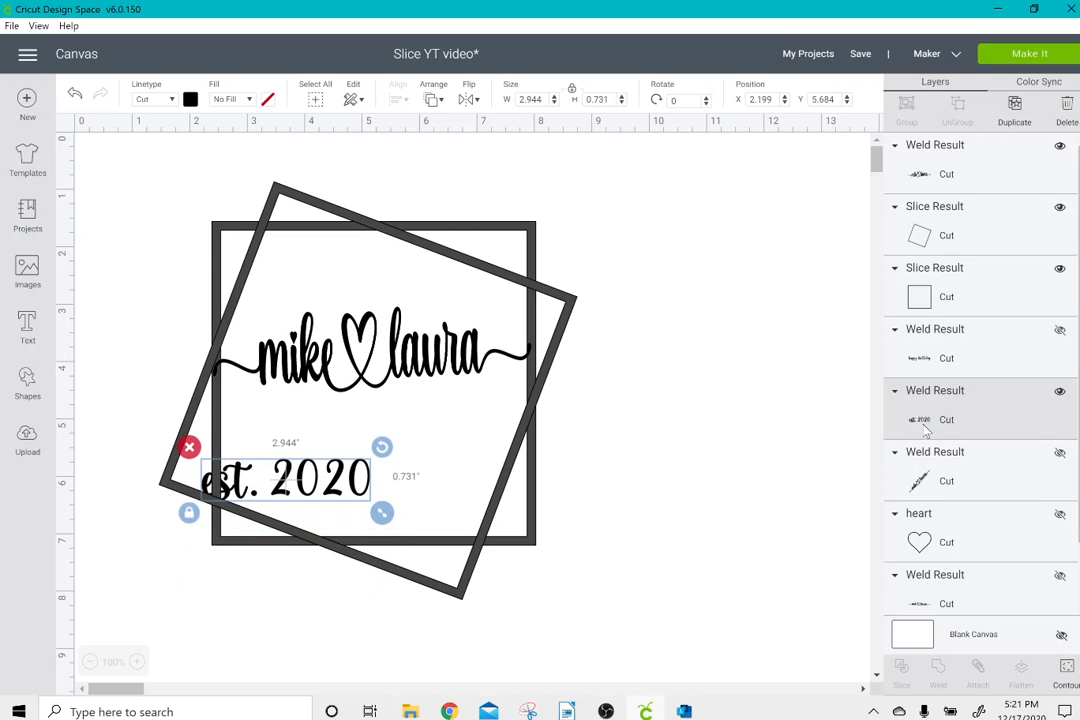
key("Right")
key("Right")
key("Right")
key("Right")
key("Right")
key("Right")
key("Right")
key("Right")
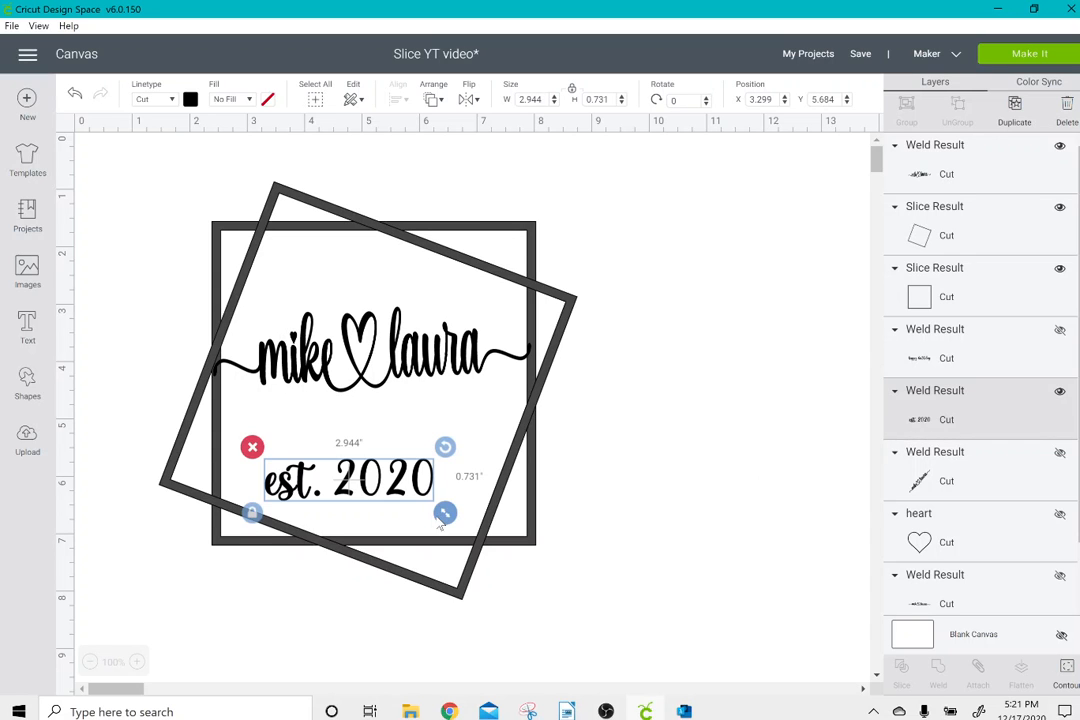
Enlarge the "est. 2020" lettering to about 5.194 by 1.289 inches and try to reposition it on the canvas.
left_click_drag(445, 513, 574, 545)
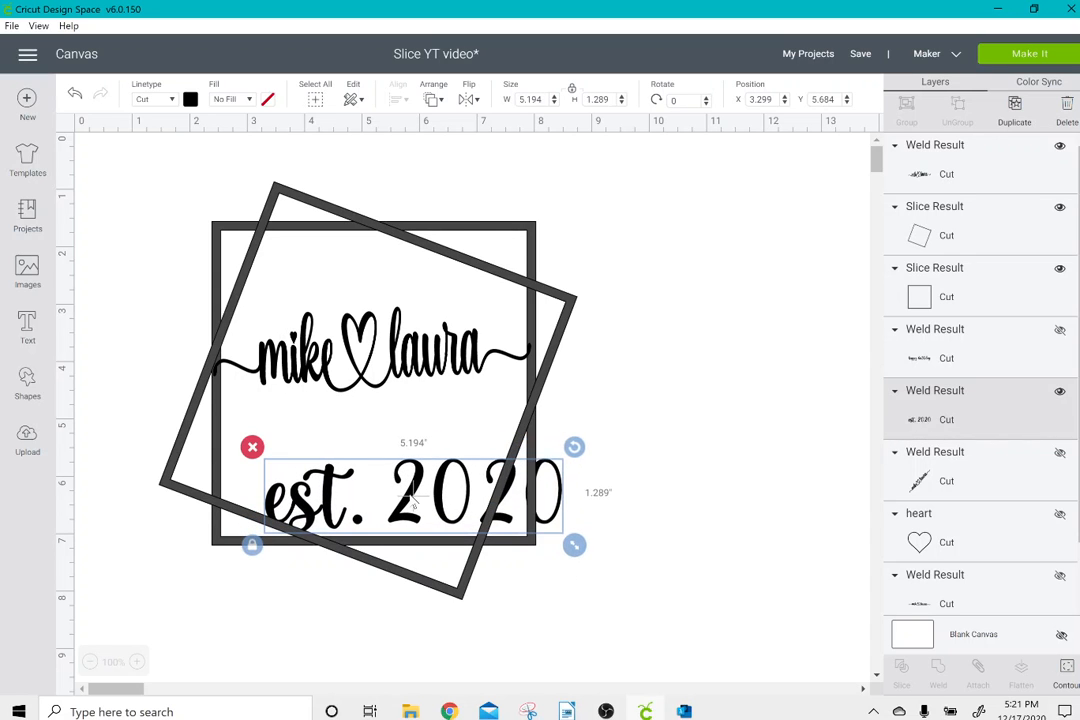
mouse_move(412, 495)
left_mouse_down()
mouse_move(367, 462)
mouse_move(413, 497)
left_mouse_up()
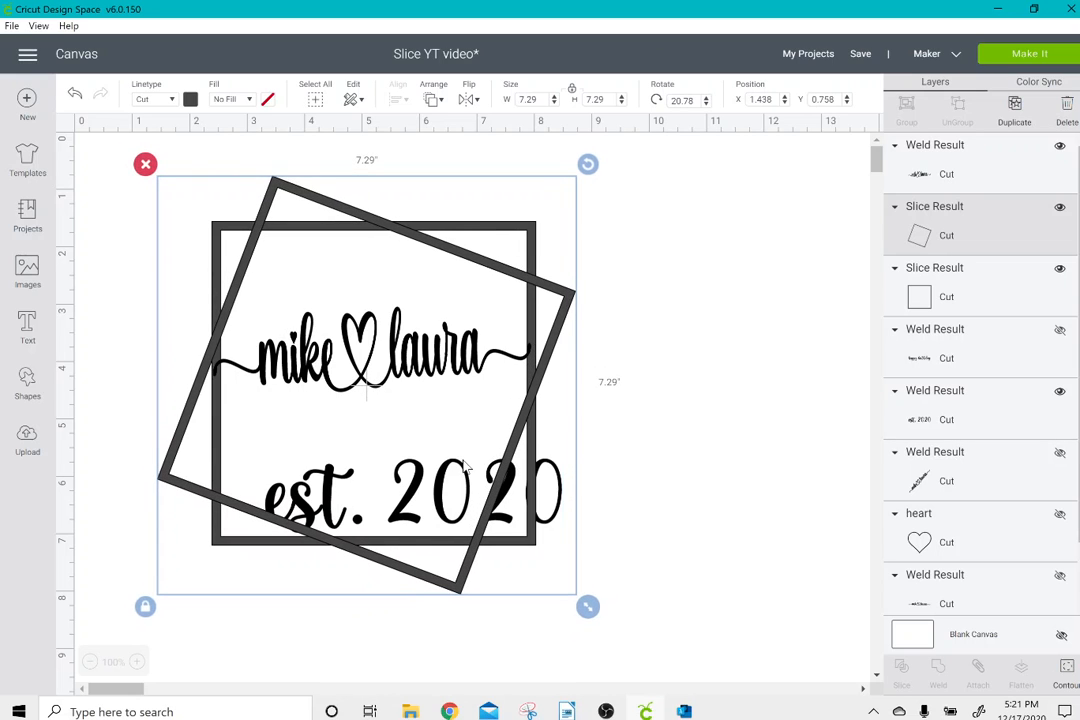
left_click(685, 439)
left_click(393, 497)
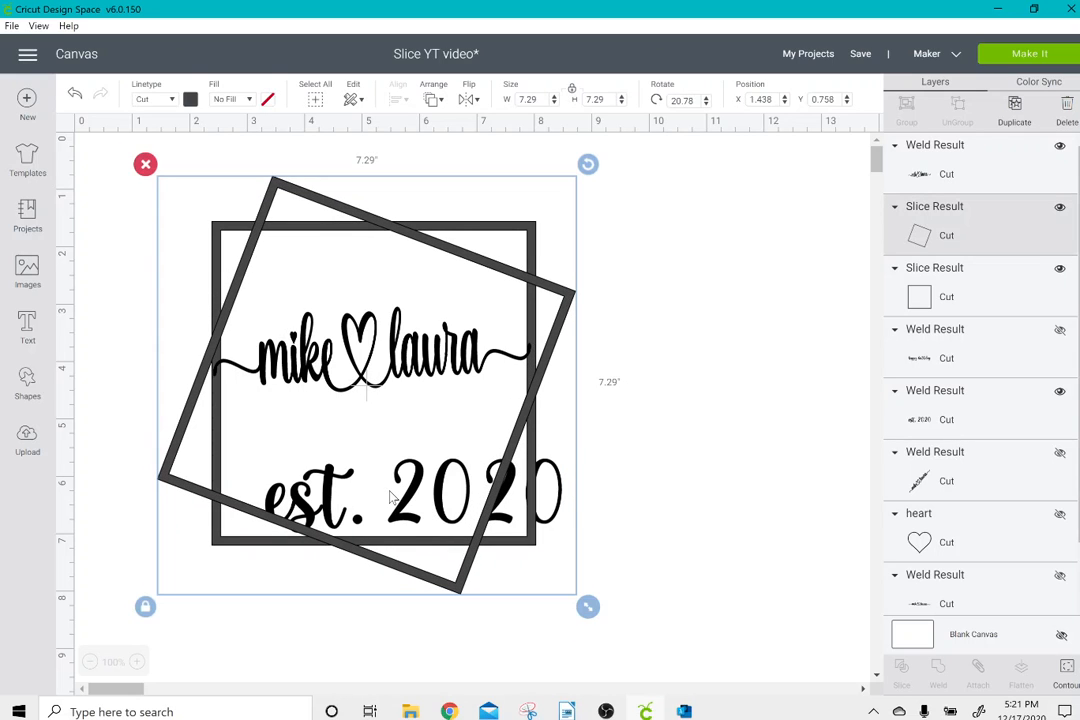
left_click(632, 499)
left_click(562, 508)
left_click(786, 487)
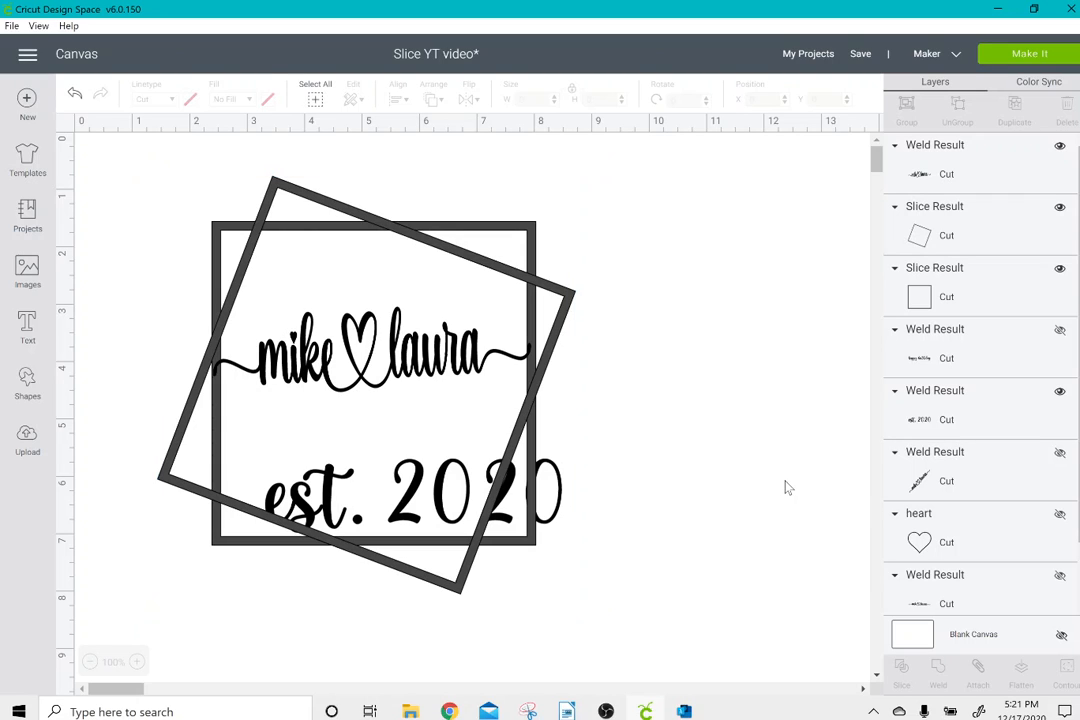
Nudge the "est. 2020" lettering up and left to X 2.599, Y 4.984, just beneath the names.
left_click(948, 419)
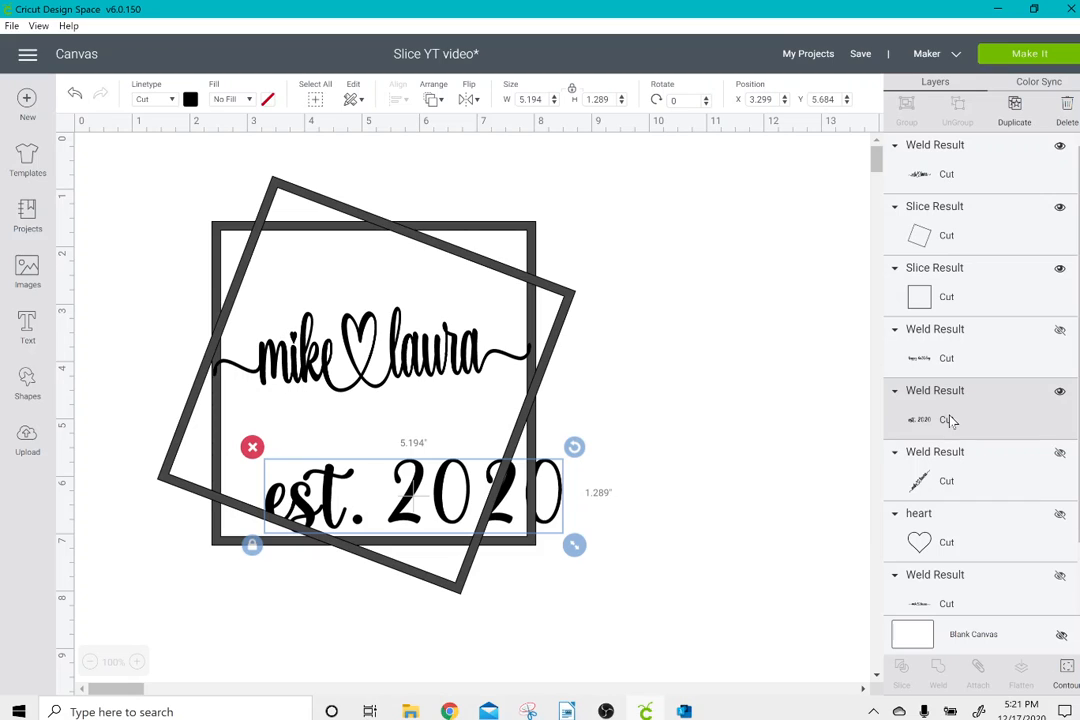
key("Up")
key("Up")
key("Up")
key("Up")
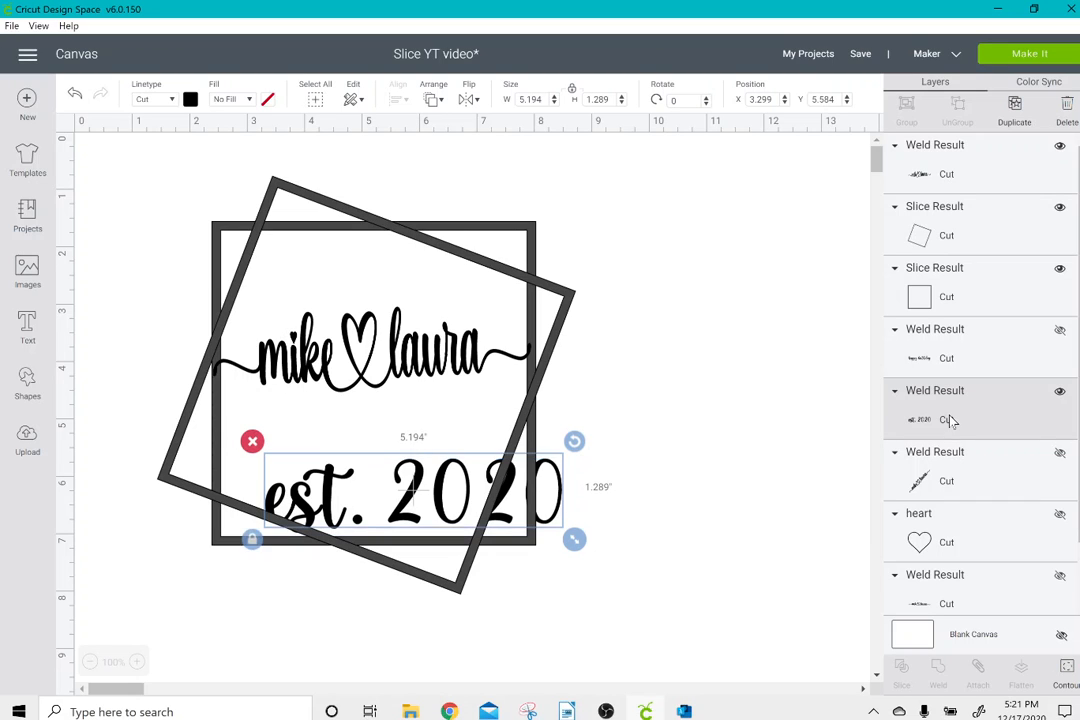
key("Left")
key("Left")
key("Left")
key("Left")
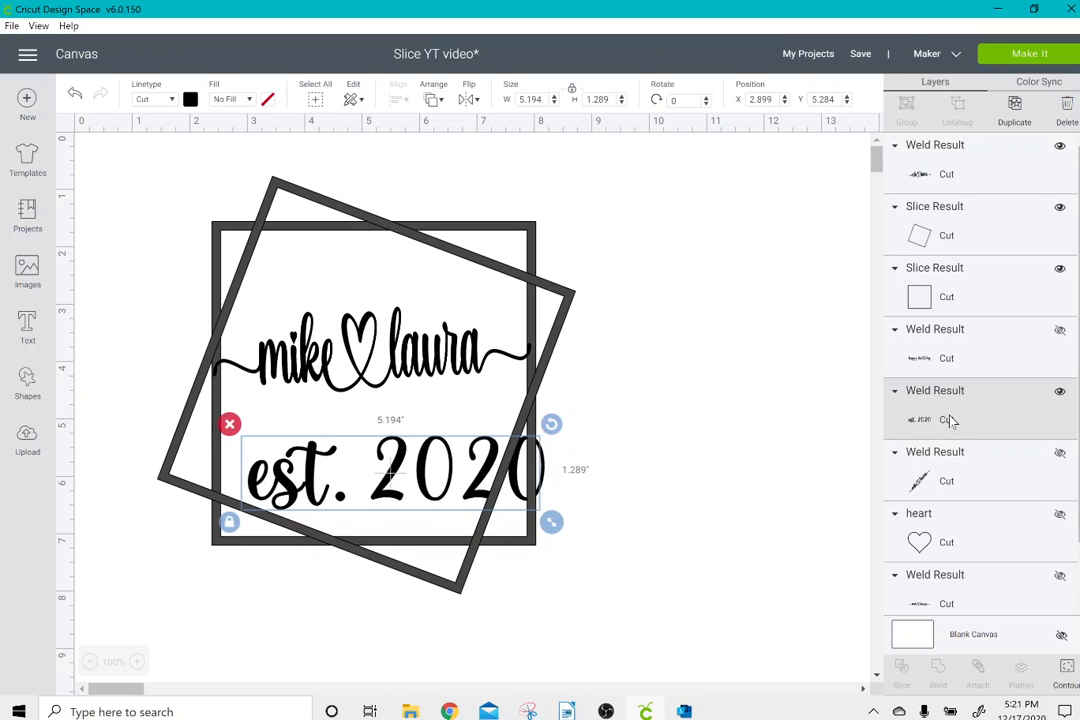
key("Up")
key("Up")
key("Up")
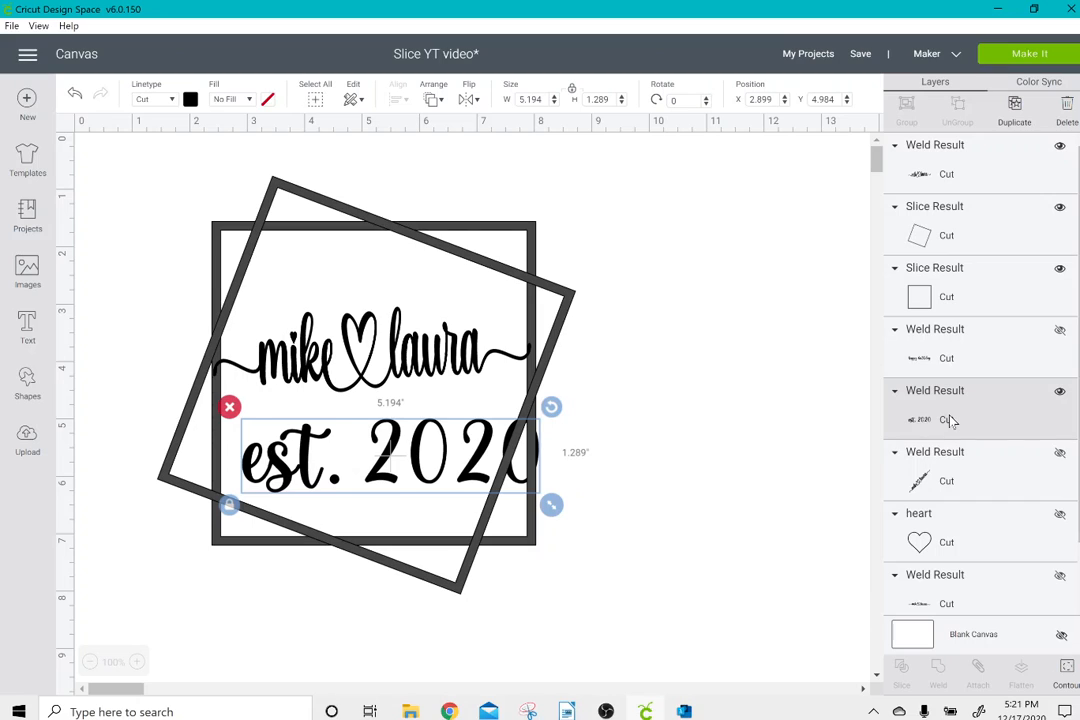
key("Left")
key("Left")
key("Left")
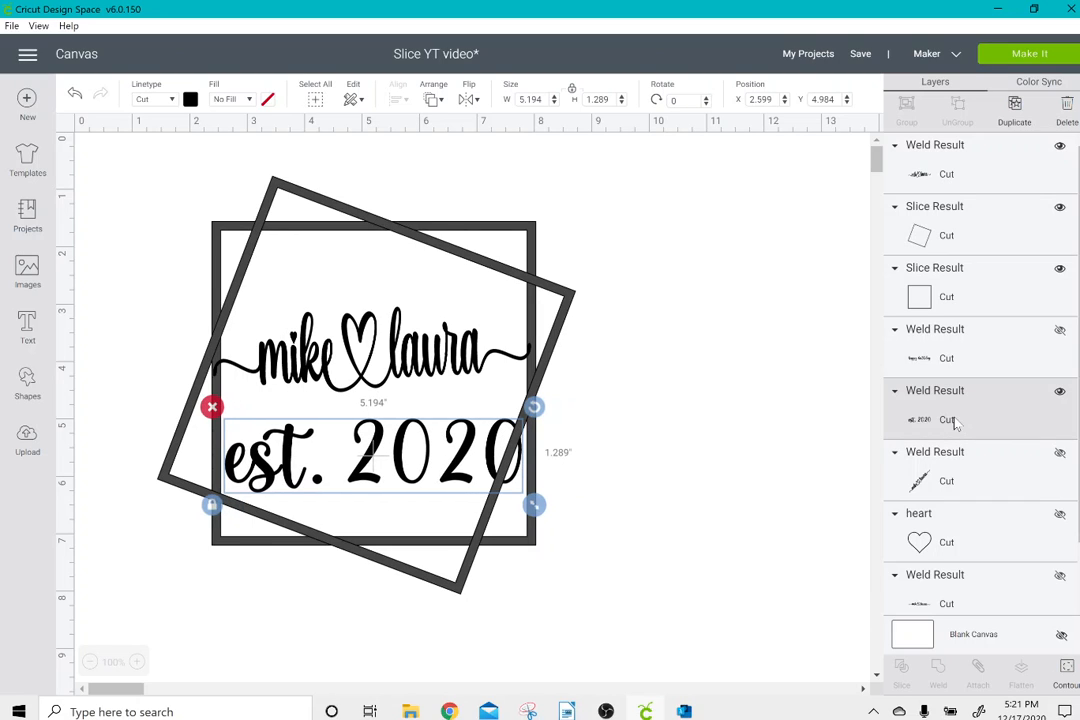
Shrink the "est. 2020" lettering to about 3.889 by 0.965 inches and shift the tilted frame slightly to about X 1.508, Y 0.896.
left_click_drag(525, 506, 458, 487)
left_click_drag(405, 430, 392, 451)
left_click(624, 417)
left_click(391, 451)
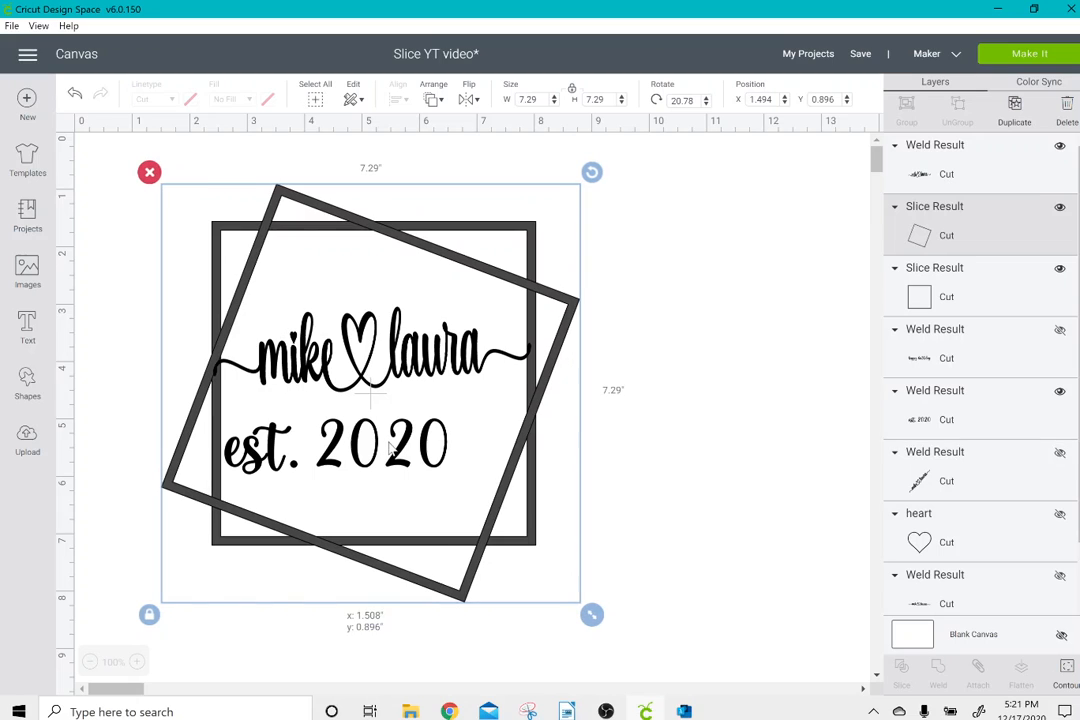
left_click(730, 430)
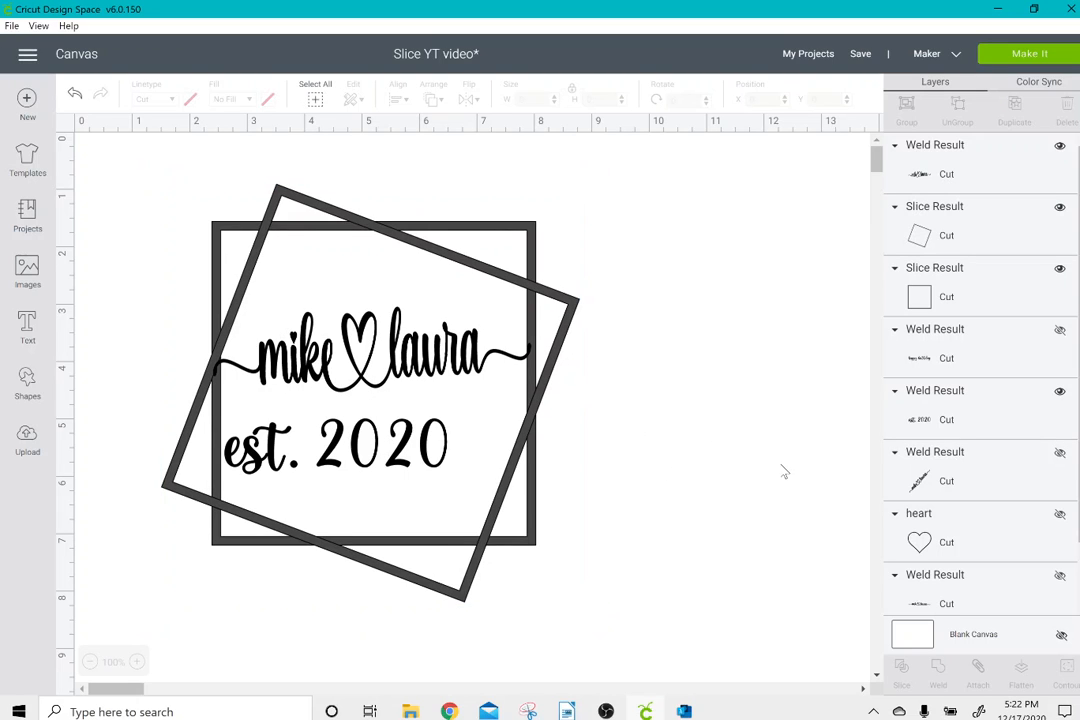
Nudge the "est. 2020" lettering right to X 3.399, centering it beneath the names.
left_click(977, 415)
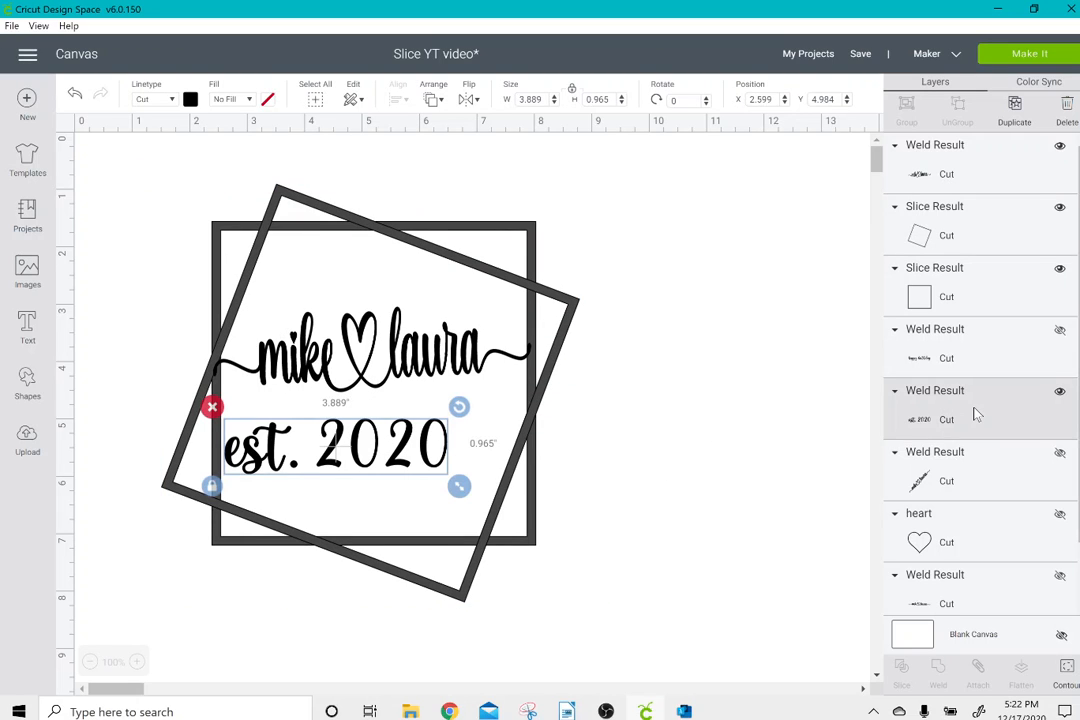
key("Right")
key("Right")
key("Right")
key("Right")
key("Right")
key("Right")
key("Right")
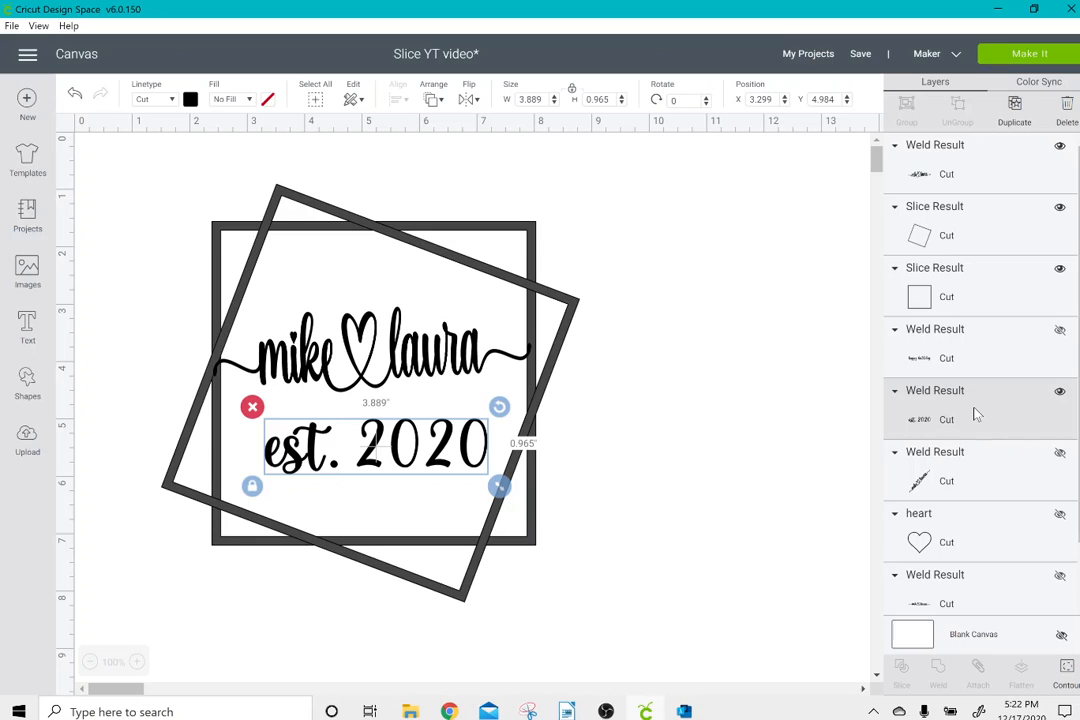
key("Right")
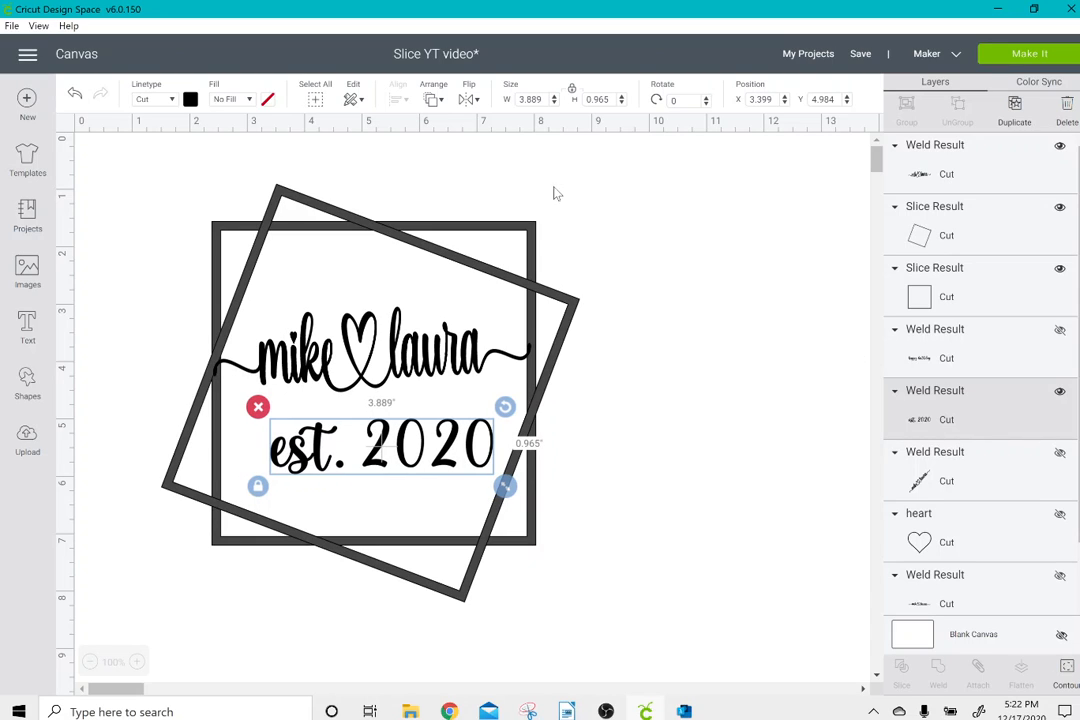
Weld both frames, the names and "est. 2020" into one piece and preview it on the cutting mat.
left_click_drag(147, 169, 660, 605)
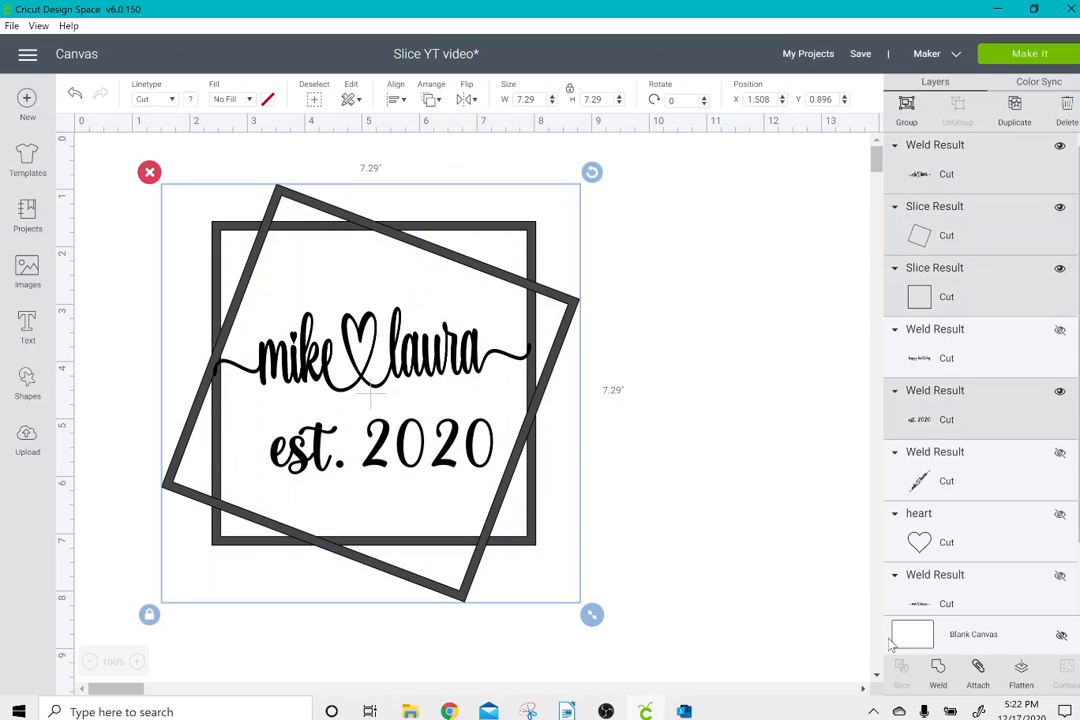
left_click(938, 672)
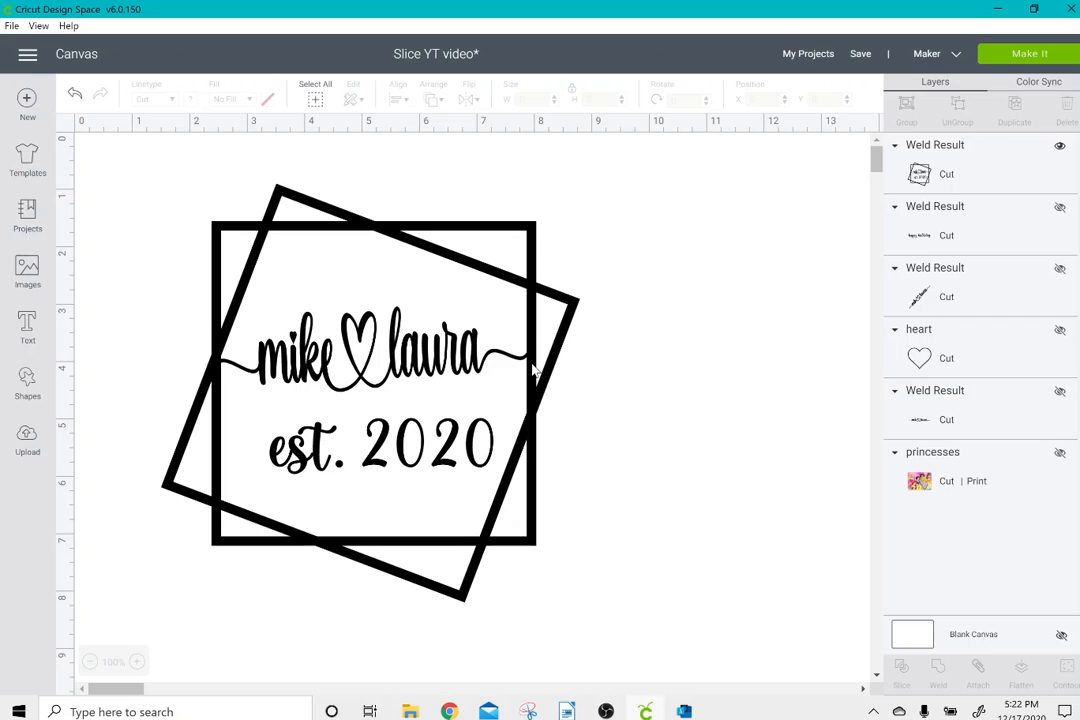
left_click(1022, 66)
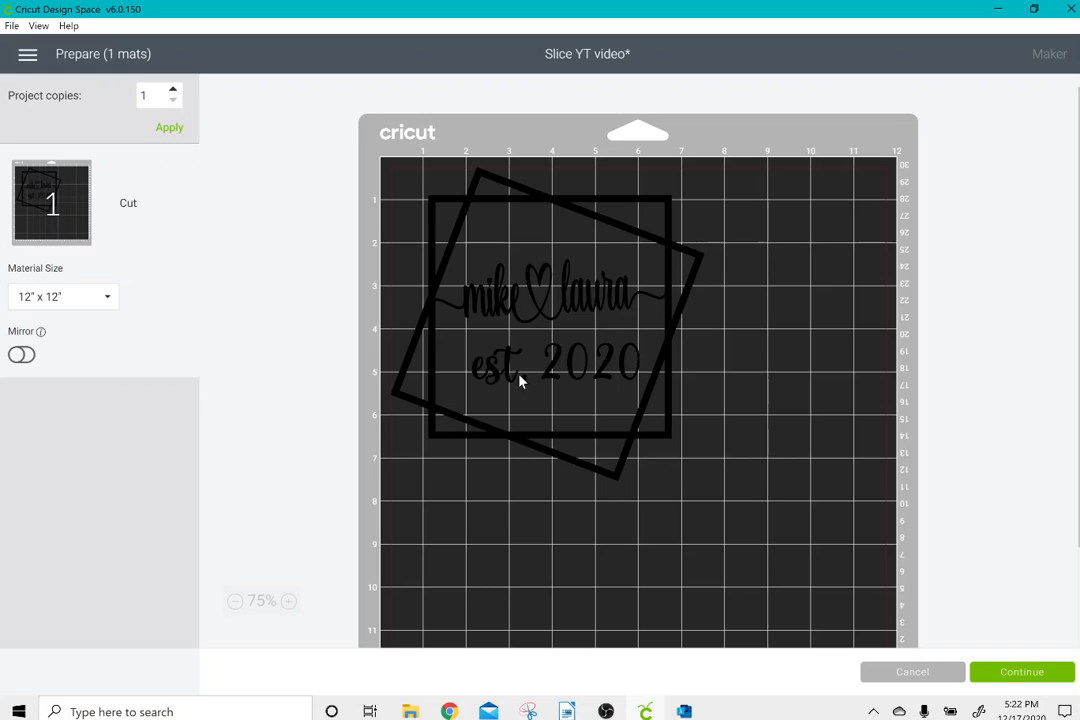
left_click(590, 372)
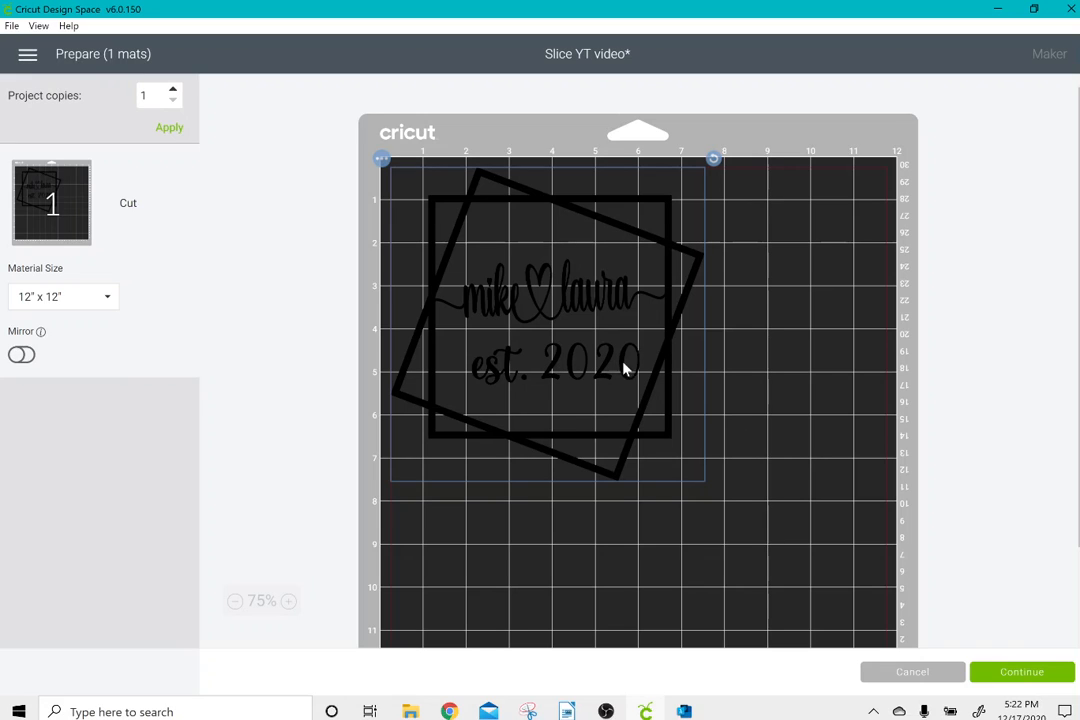
left_click(913, 673)
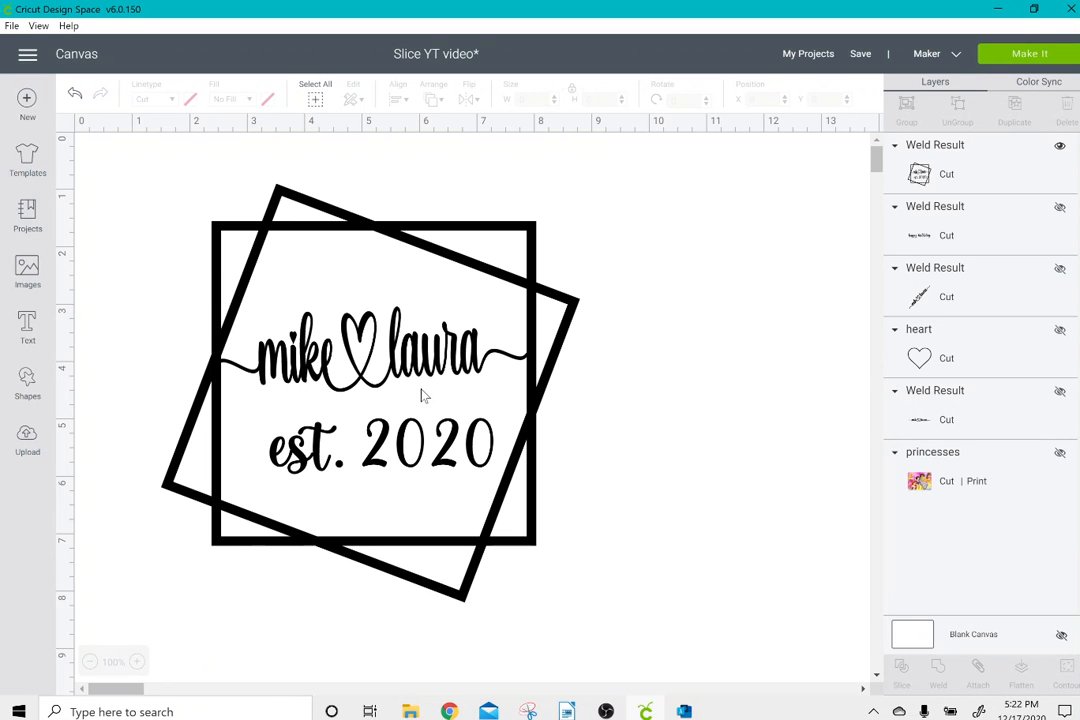
Delete the welded frame design and bring back the hidden heart outline and diagonal names, placed apart on the canvas.
left_click_drag(133, 214, 398, 318)
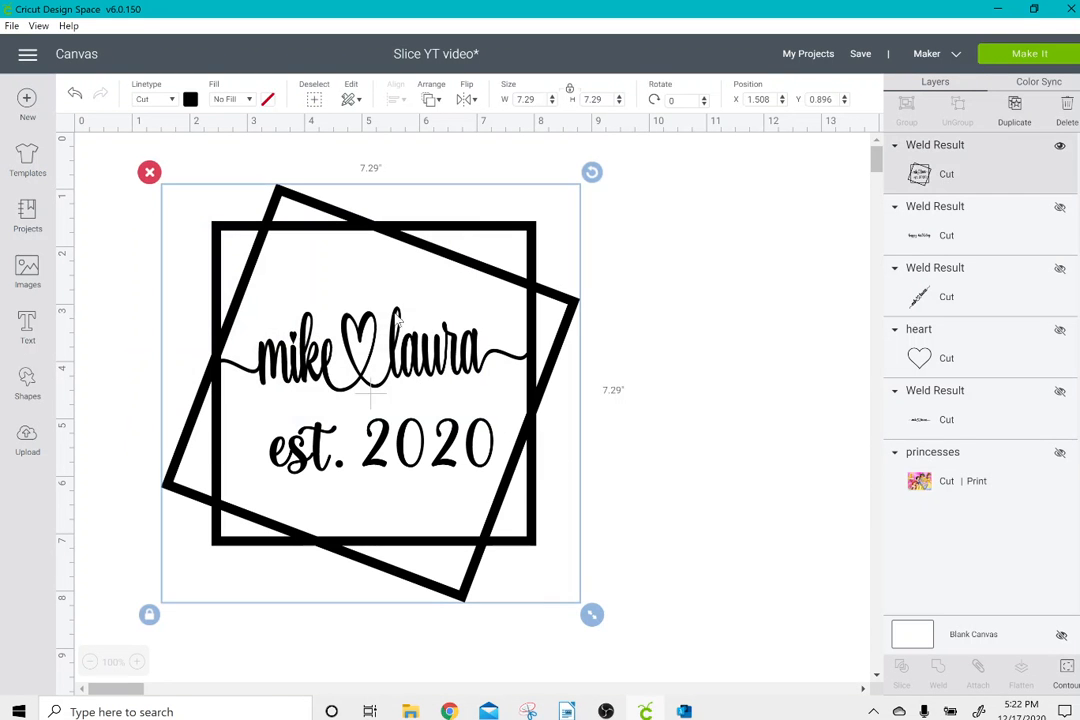
left_click(149, 172)
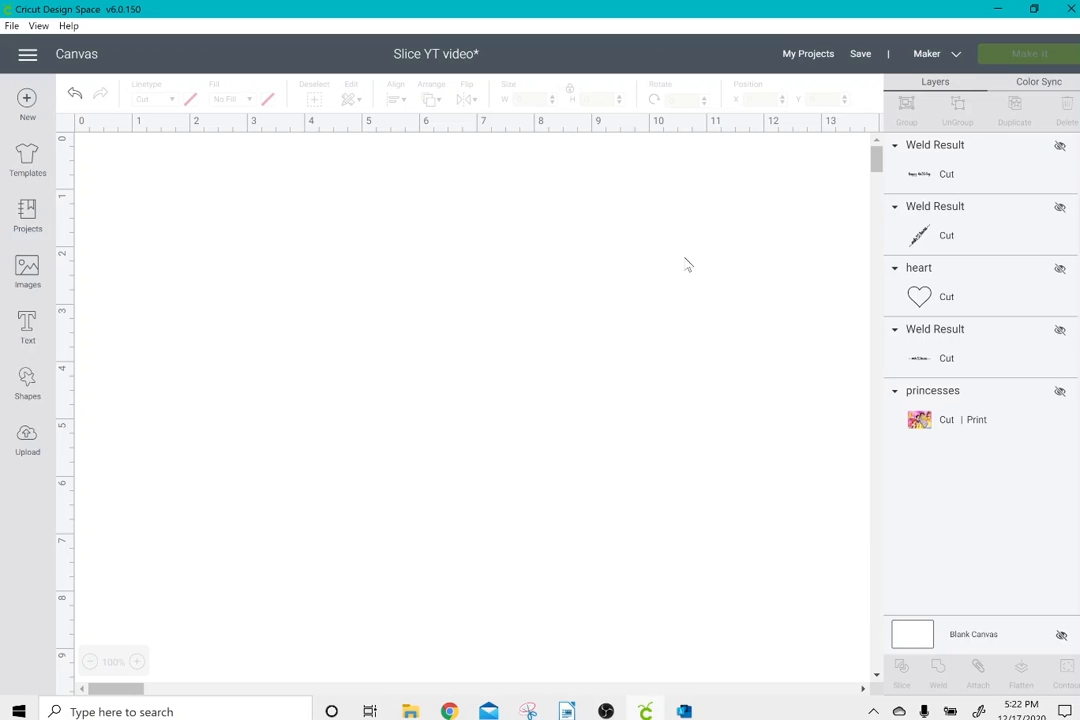
left_click(1060, 268)
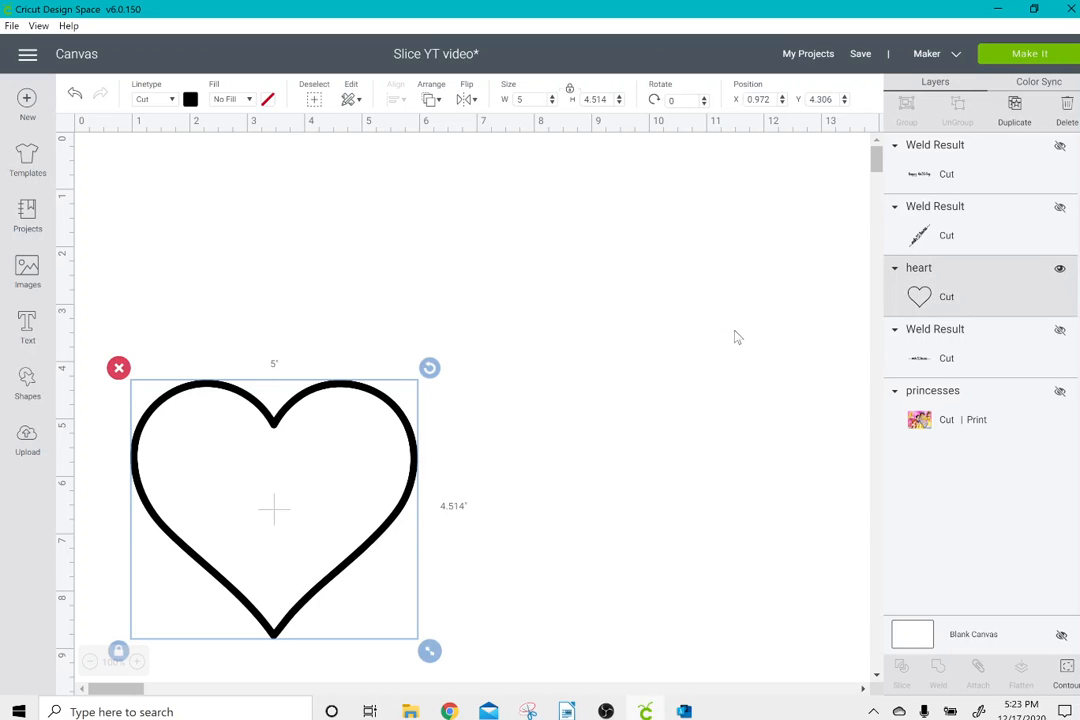
left_click_drag(337, 426, 324, 278)
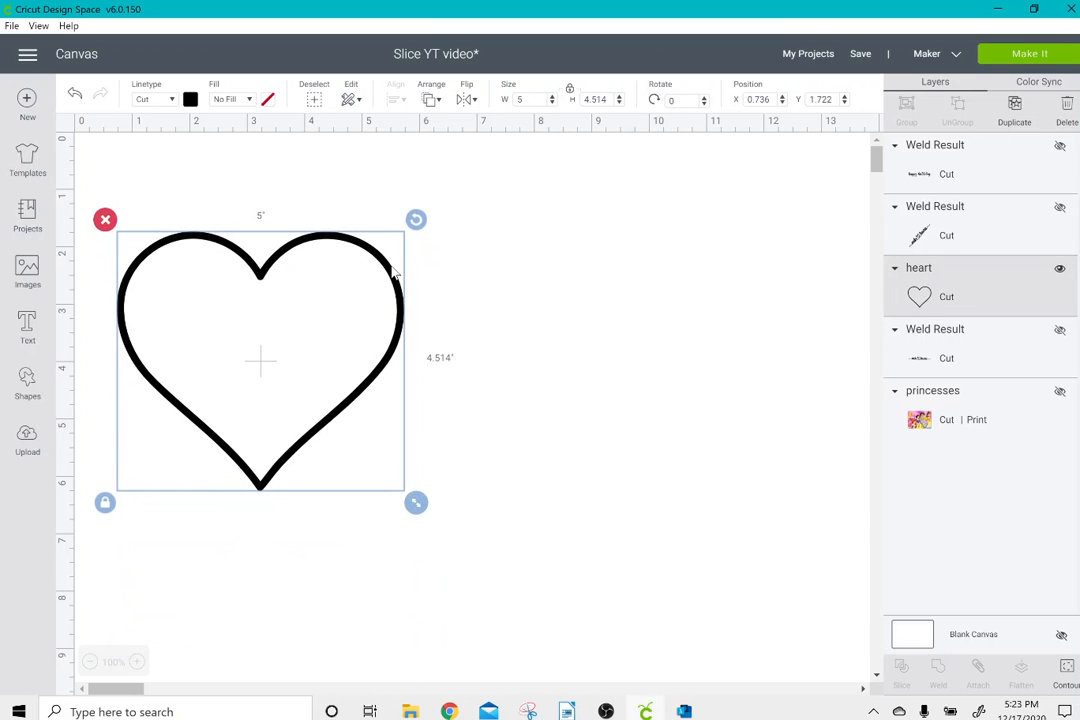
left_click(1060, 207)
left_click_drag(685, 350, 711, 291)
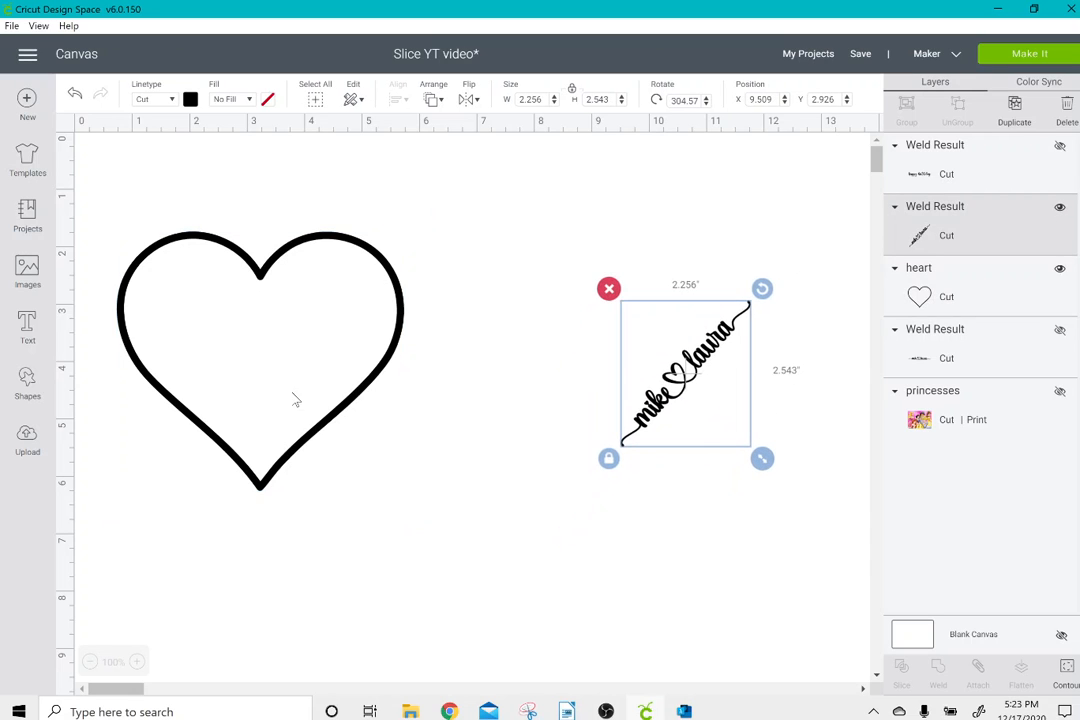
Add a square, rotate it into a diamond and place it over the heart outline's lower-right side.
left_click(27, 385)
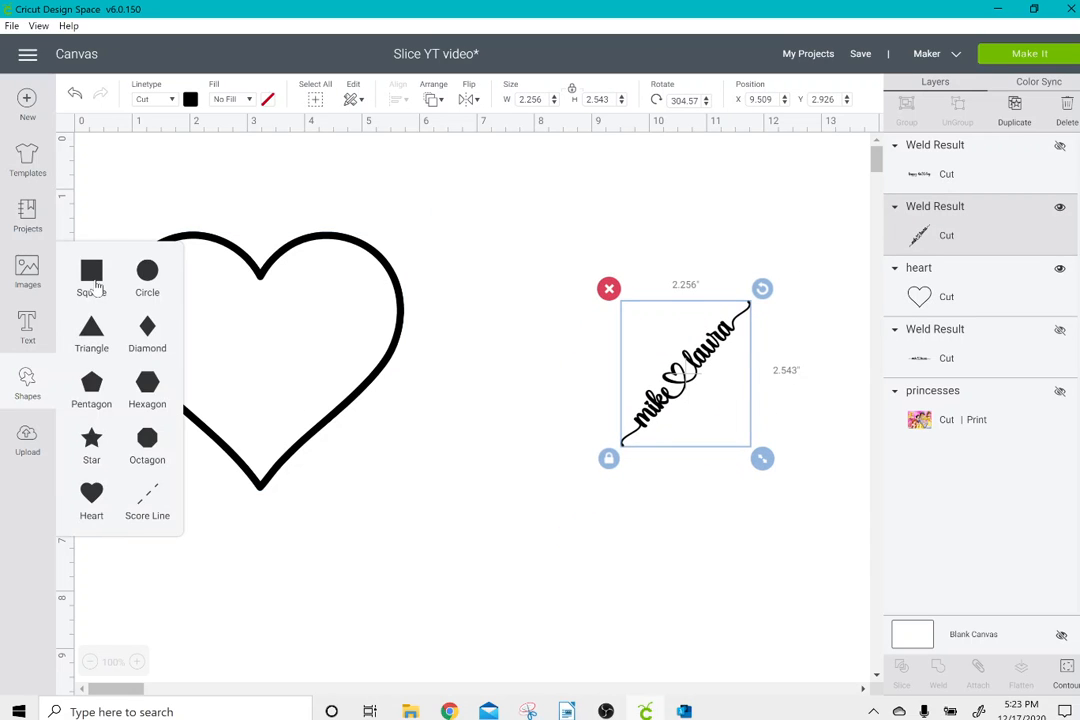
left_click(91, 272)
left_click_drag(318, 418, 434, 520)
left_click_drag(511, 362, 406, 343)
left_click_drag(338, 418, 325, 390)
Slice the heart outline with the square and delete the square and both cut-out strips, leaving a gap in the heart.
left_click_drag(155, 206, 490, 555)
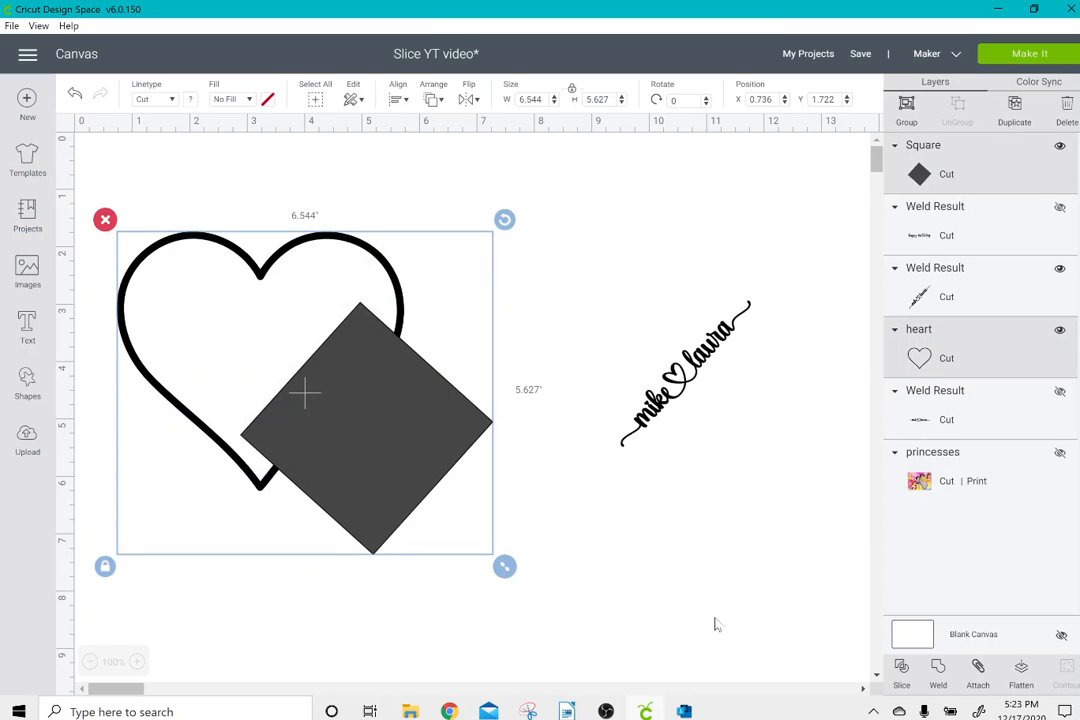
left_click(900, 668)
left_click(412, 477)
left_click_drag(523, 568, 545, 600)
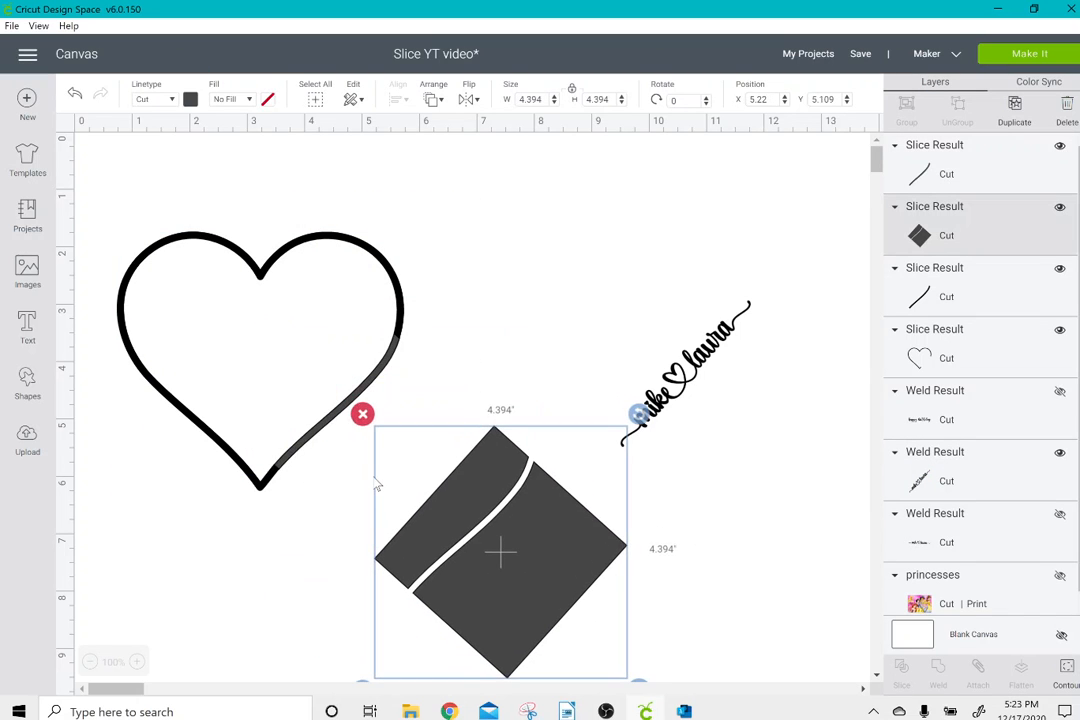
left_click(362, 414)
left_click_drag(340, 420, 435, 511)
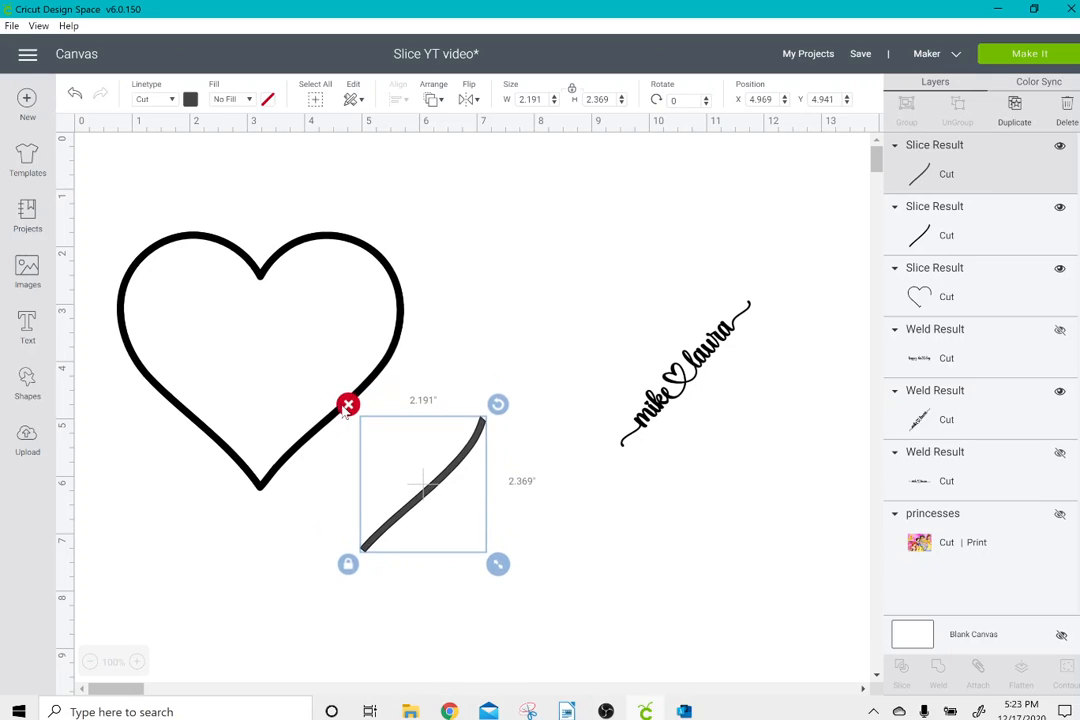
left_click(351, 405)
left_click_drag(352, 414, 452, 494)
left_click(357, 368)
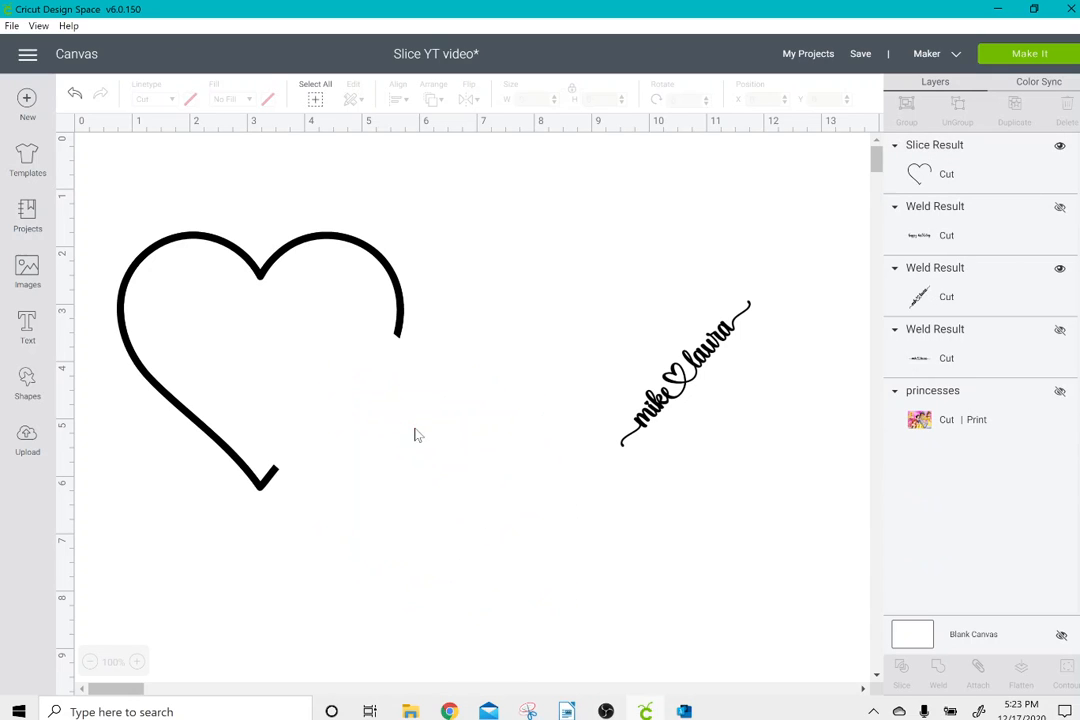
Fit the diagonal names into the gap in the heart outline and weld them to it.
left_click_drag(646, 432, 294, 461)
left_click(465, 477)
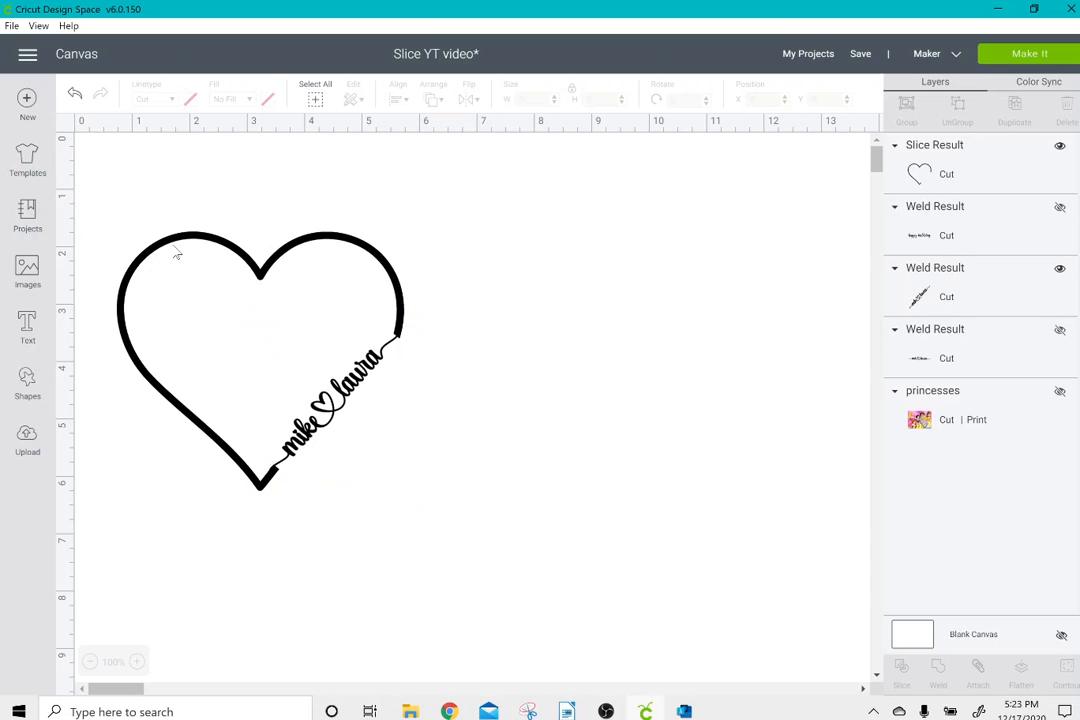
left_click_drag(141, 201, 418, 530)
left_click(939, 674)
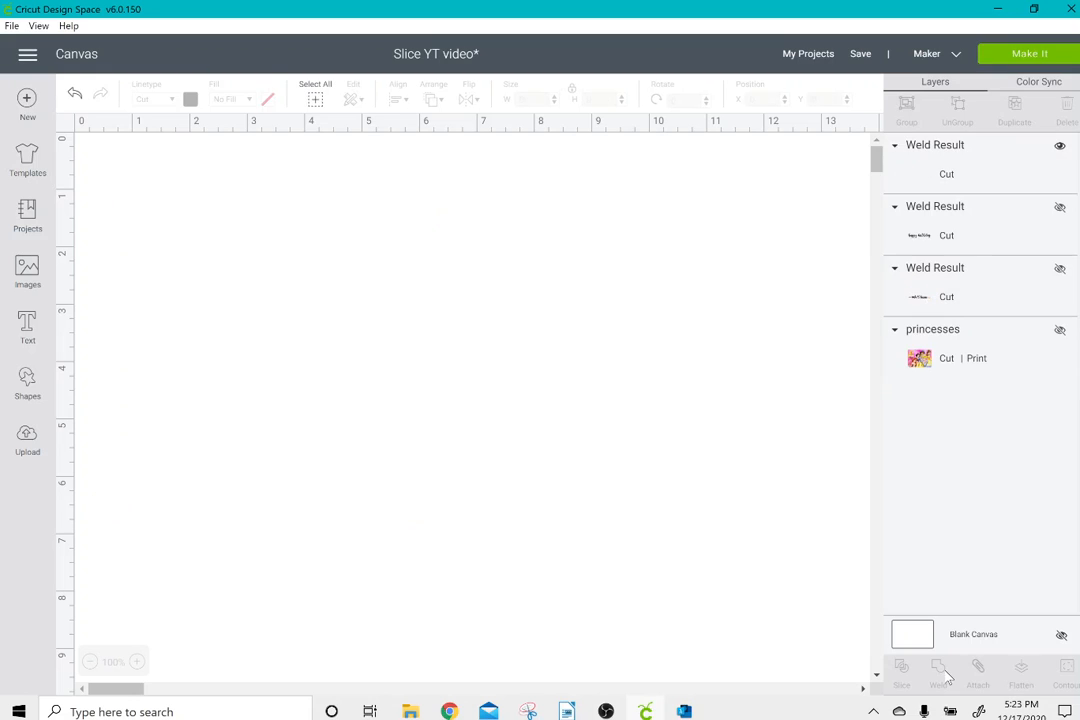
Preview the welded heart with names on the cutting mat, return to the canvas and delete the design.
left_click(990, 59)
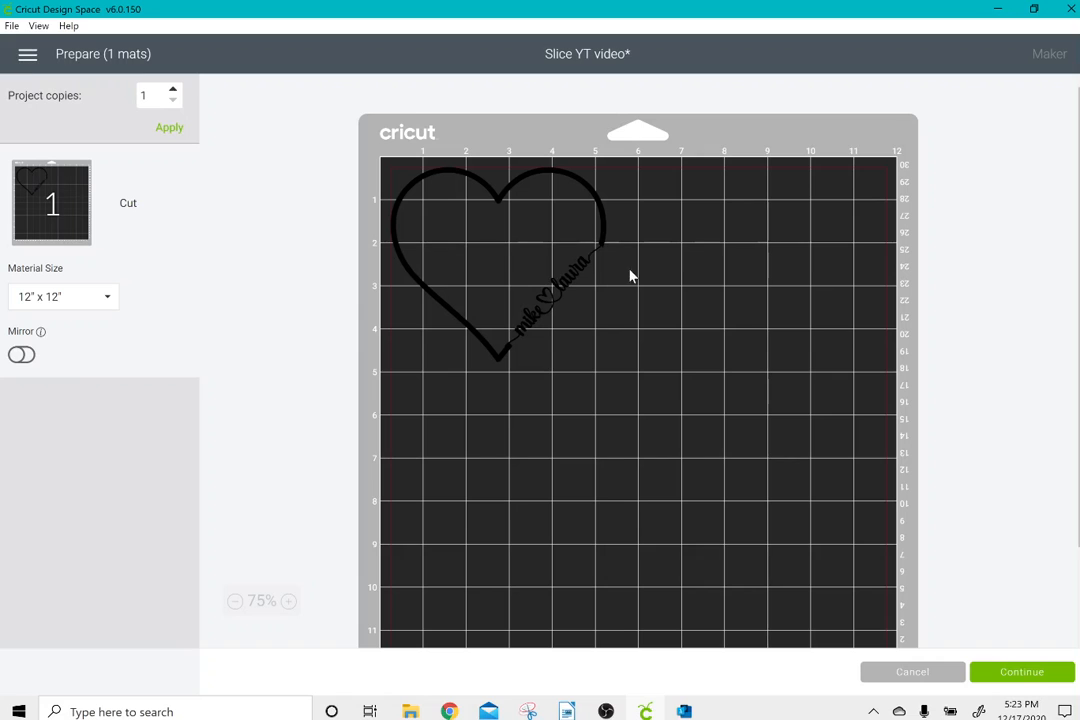
left_click(880, 679)
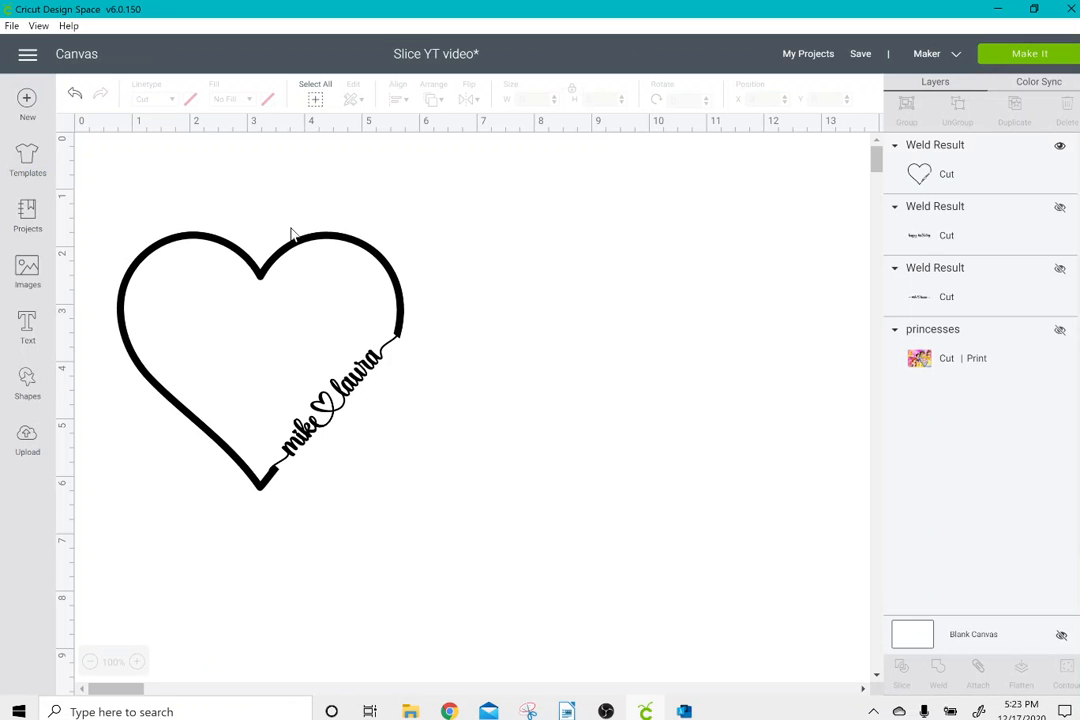
left_click_drag(179, 204, 386, 494)
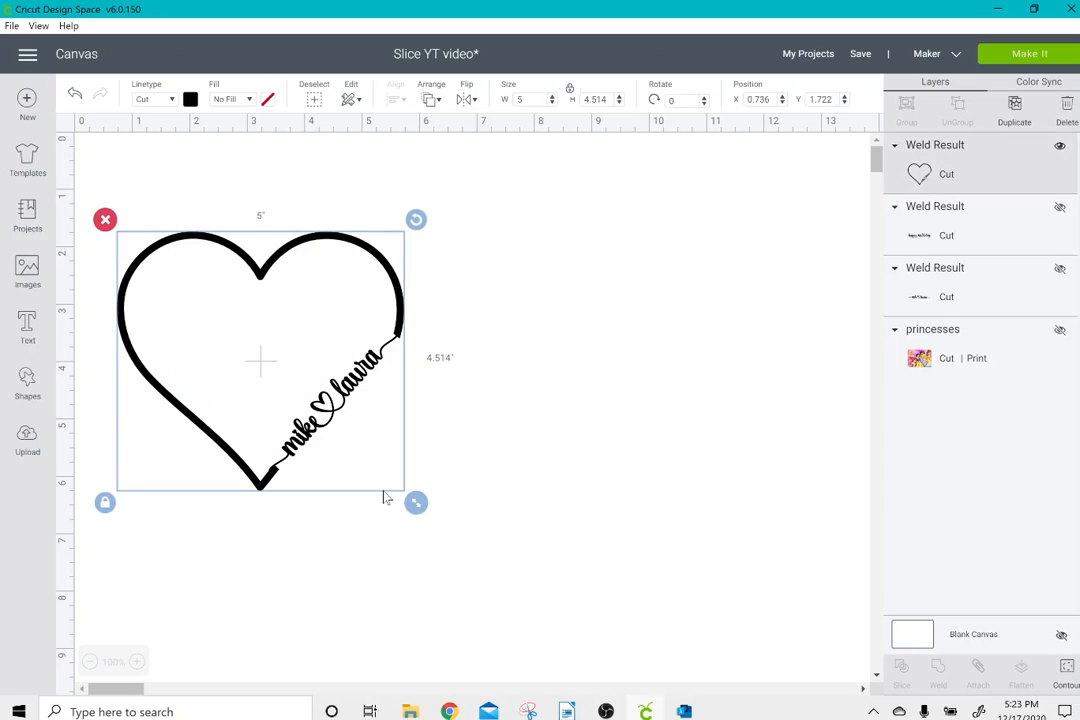
left_click(104, 220)
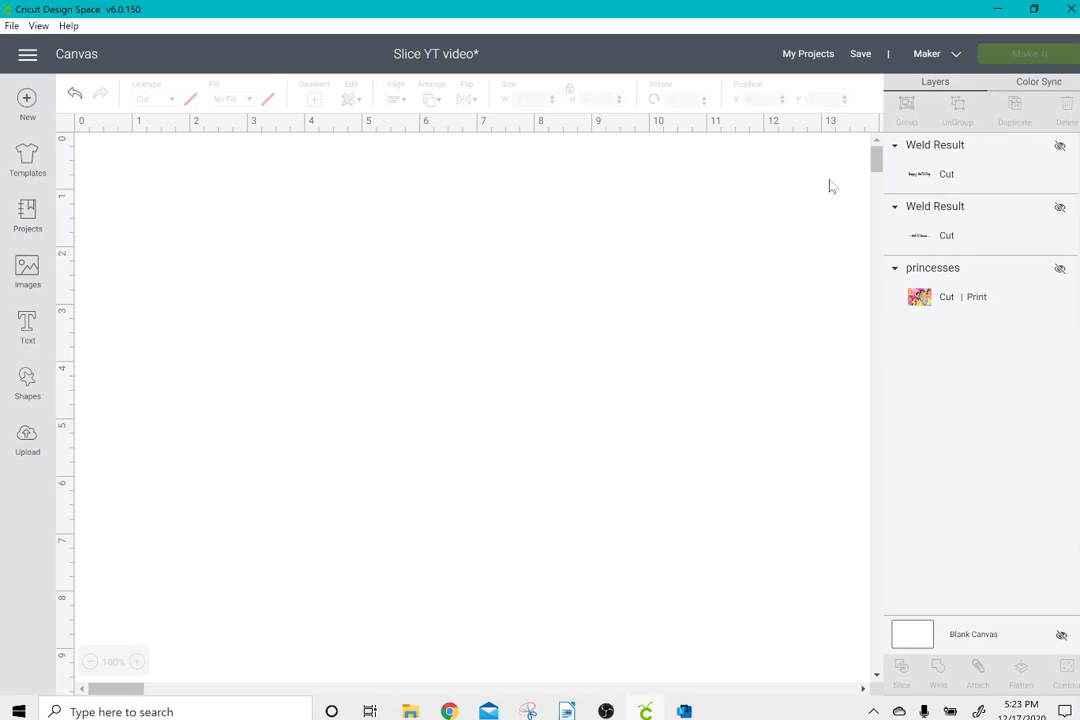
Show the hidden "happy birthday" lettering, move it to about X 1.056, Y 1.278 and enlarge it to about 8.645 by 1.761 inches.
left_click(1060, 147)
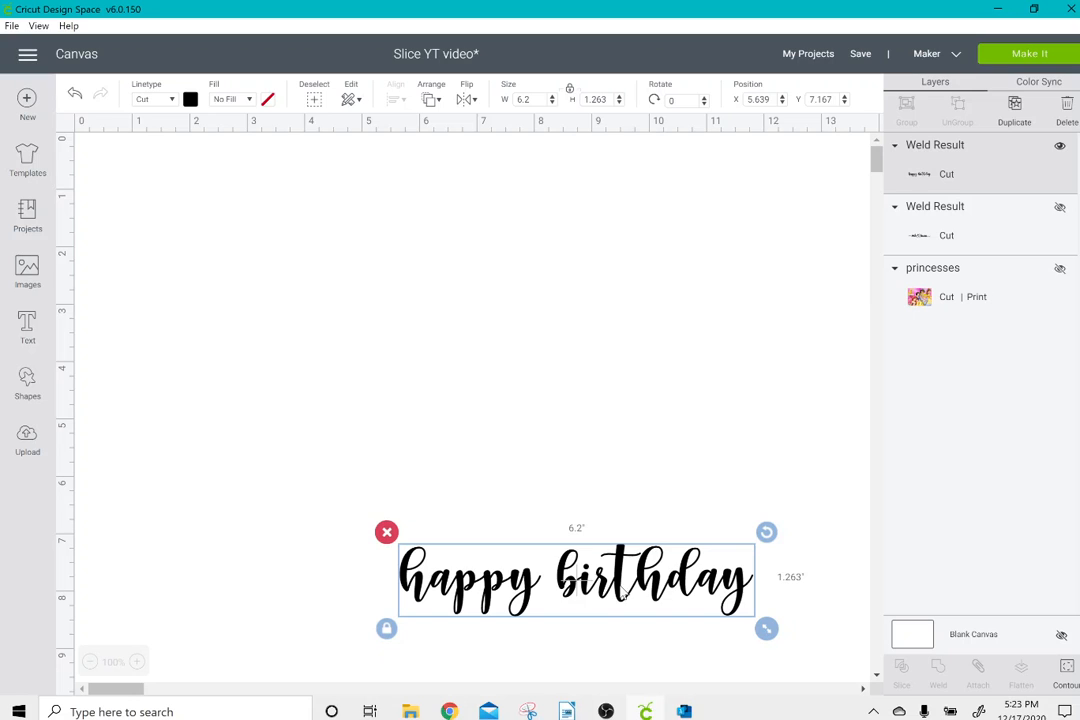
left_click_drag(527, 497, 264, 160)
left_click_drag(494, 285, 639, 379)
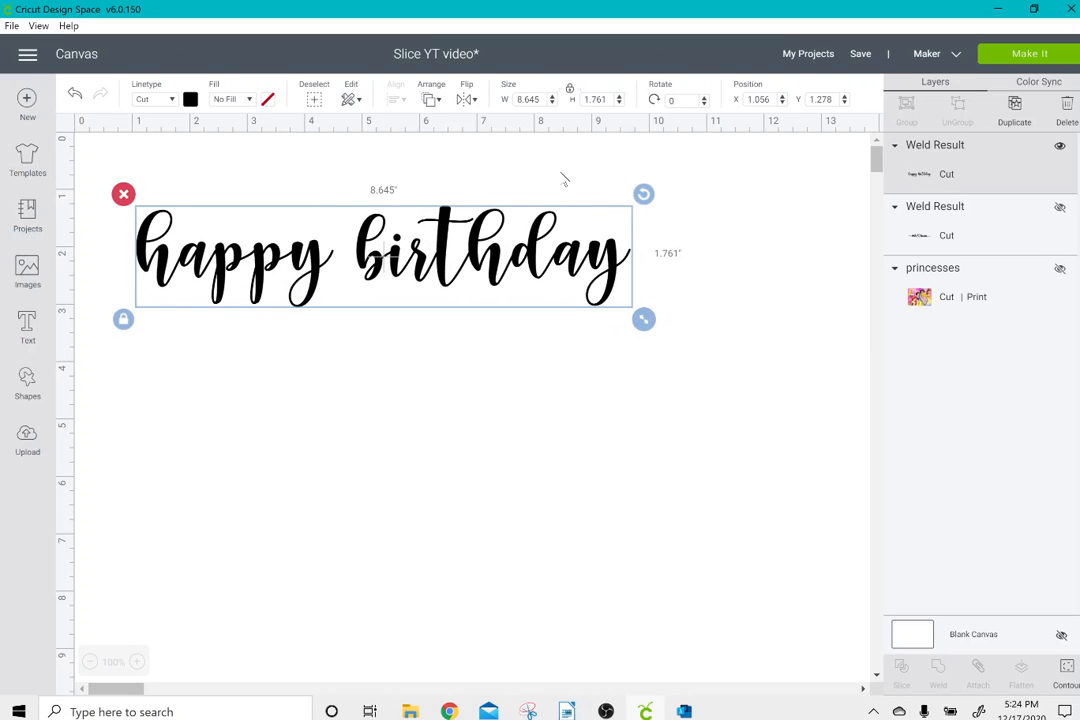
Unlock the "happy birthday" lettering's proportions and set its width to 30 inches.
left_click(569, 94)
mouse_move(590, 100)
left_mouse_down()
mouse_move(530, 93)
mouse_move(573, 110)
left_mouse_up()
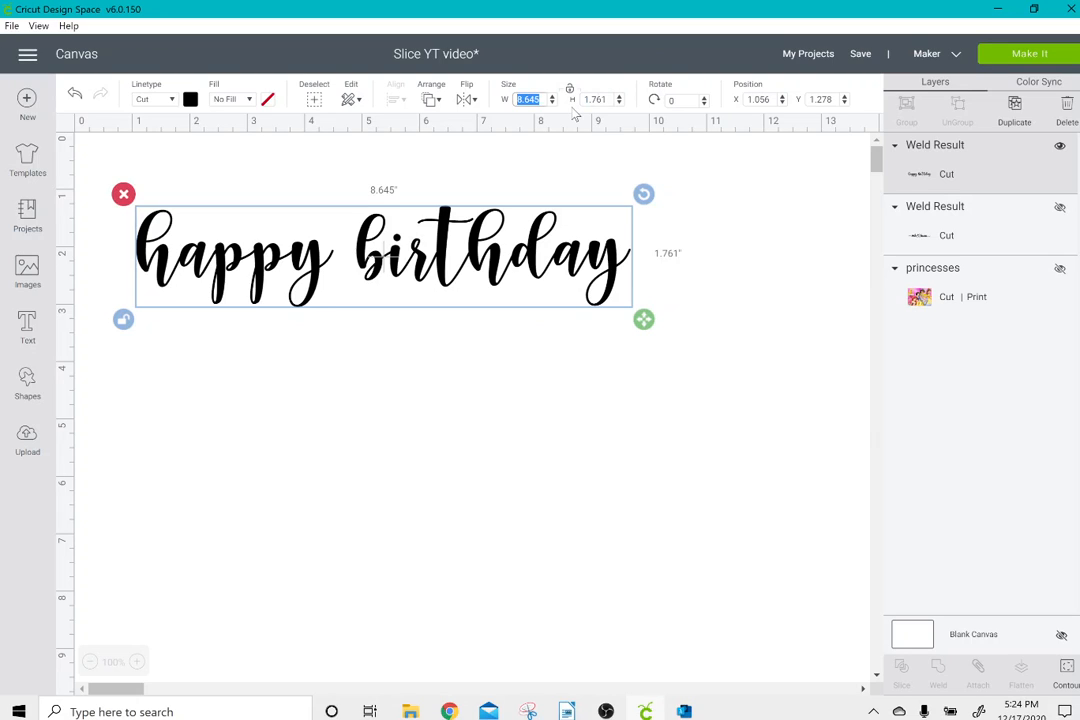
type("30")
key("Return")
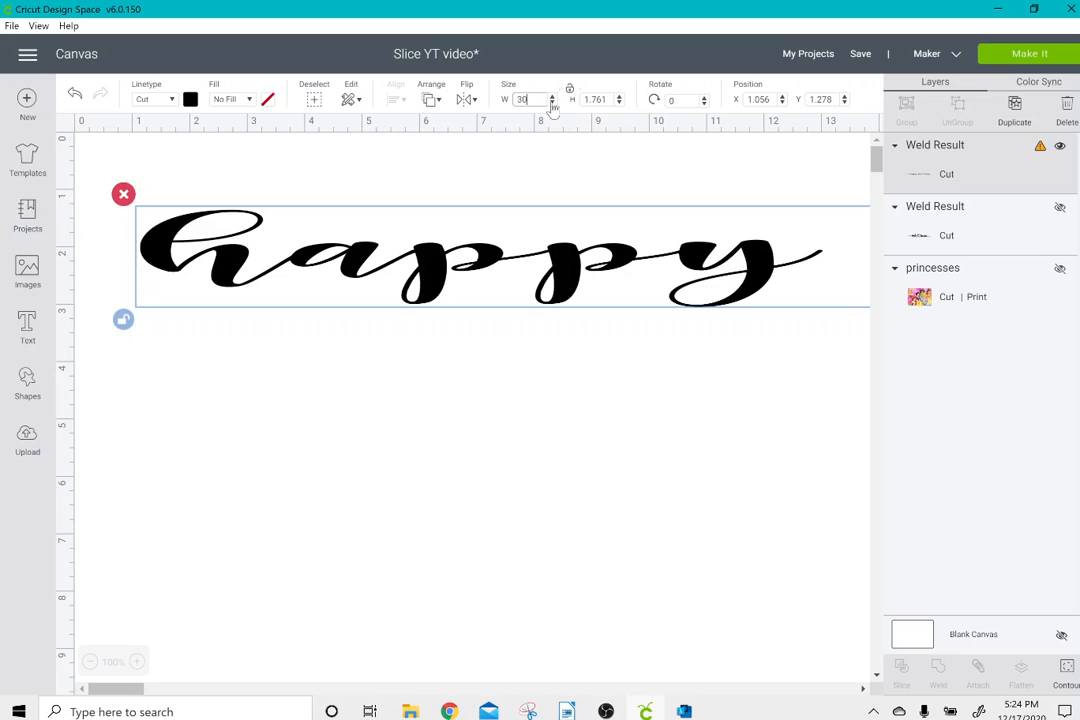
Set the "happy birthday" lettering's height to 4 inches.
left_click_drag(584, 100, 704, 108)
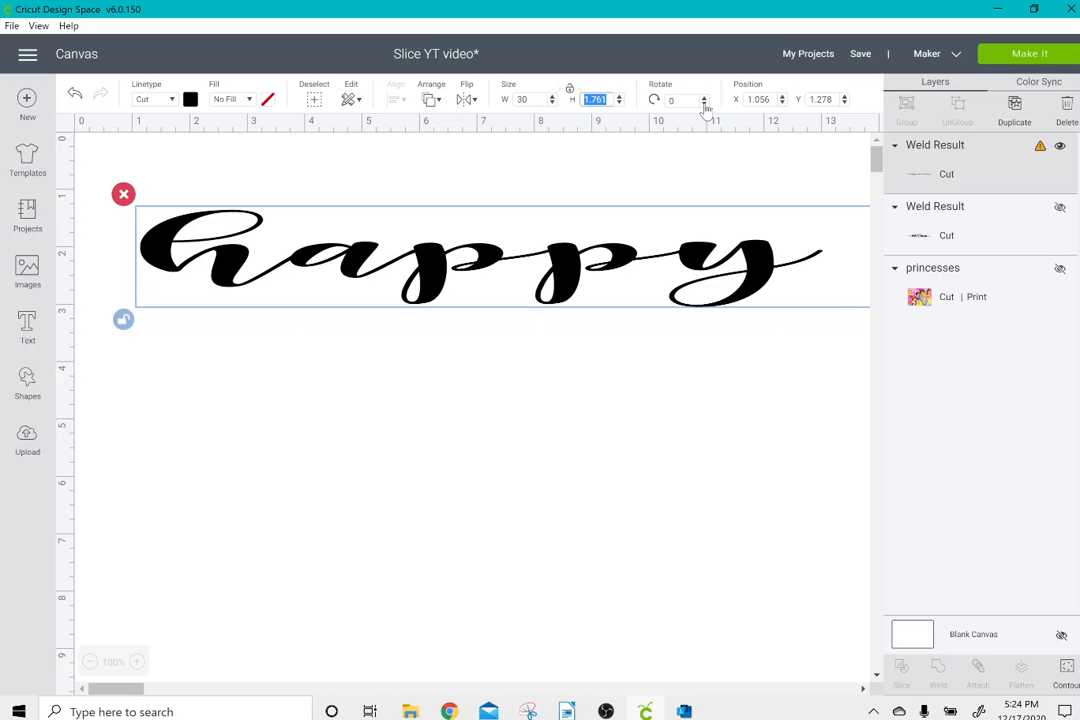
type("4")
key("Return")
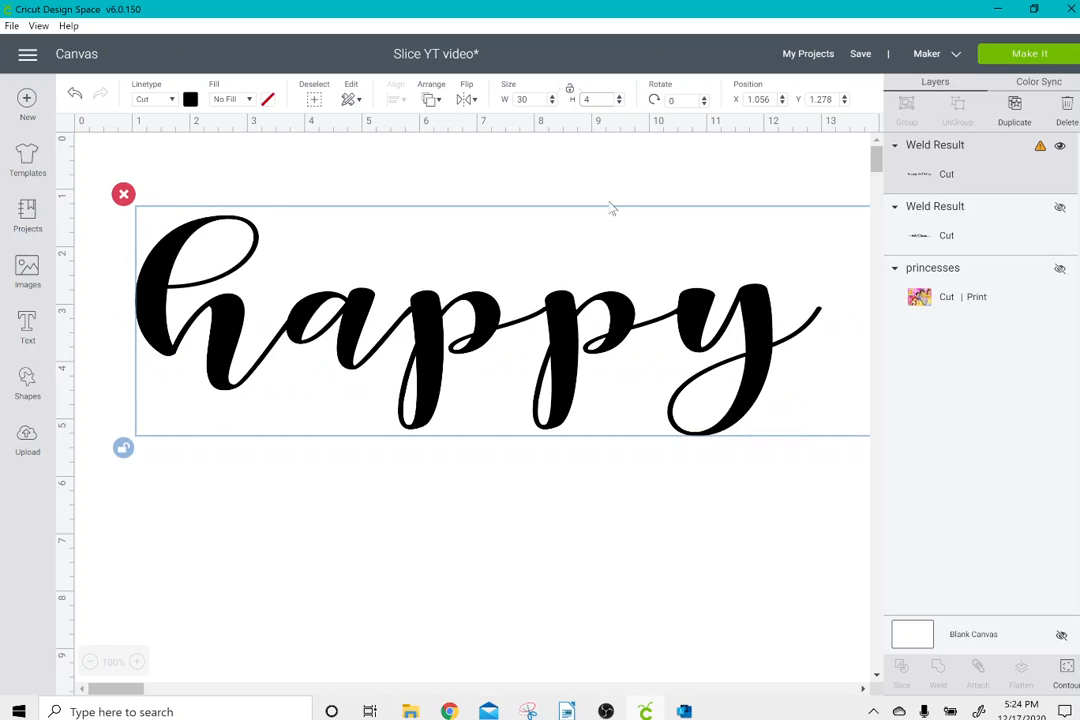
Move the "happy birthday" lettering to about X 1.611, Y 3.056 and try to send it to the cutting mat preview.
left_click(89, 662)
left_click(89, 662)
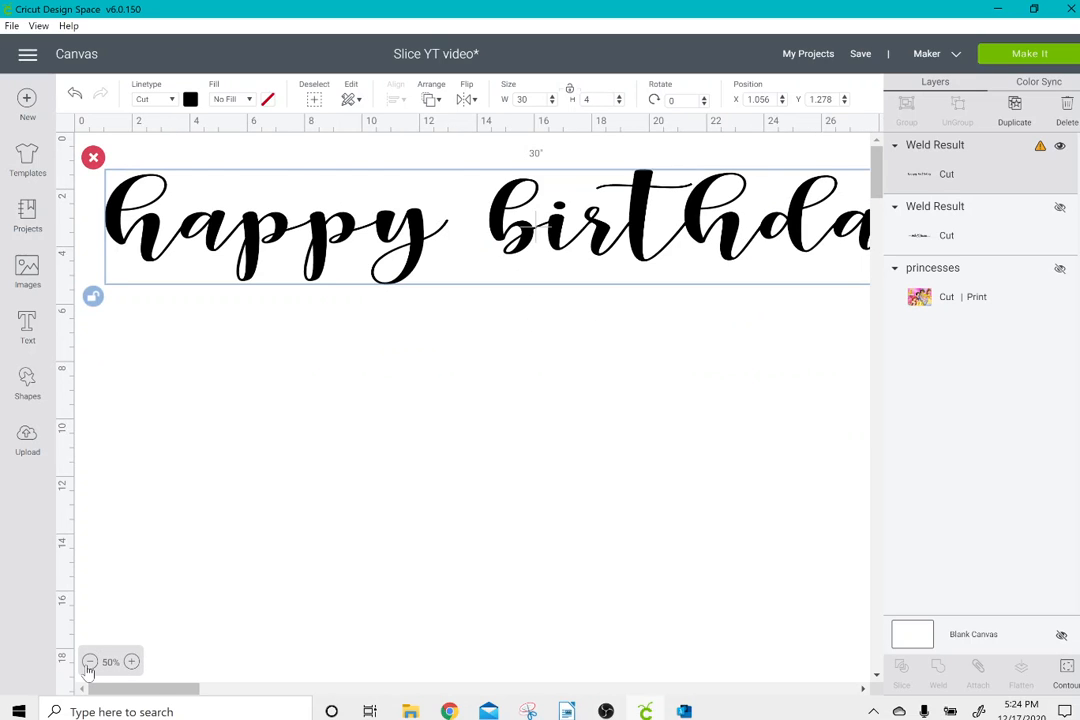
left_click(89, 662)
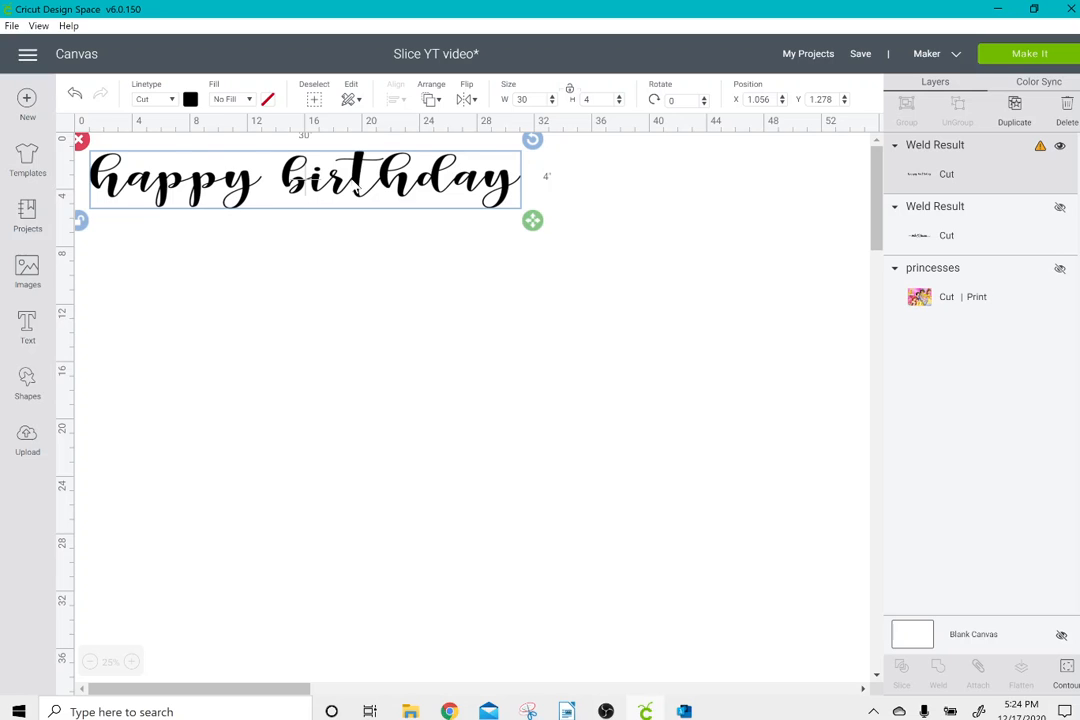
left_click_drag(355, 188, 363, 213)
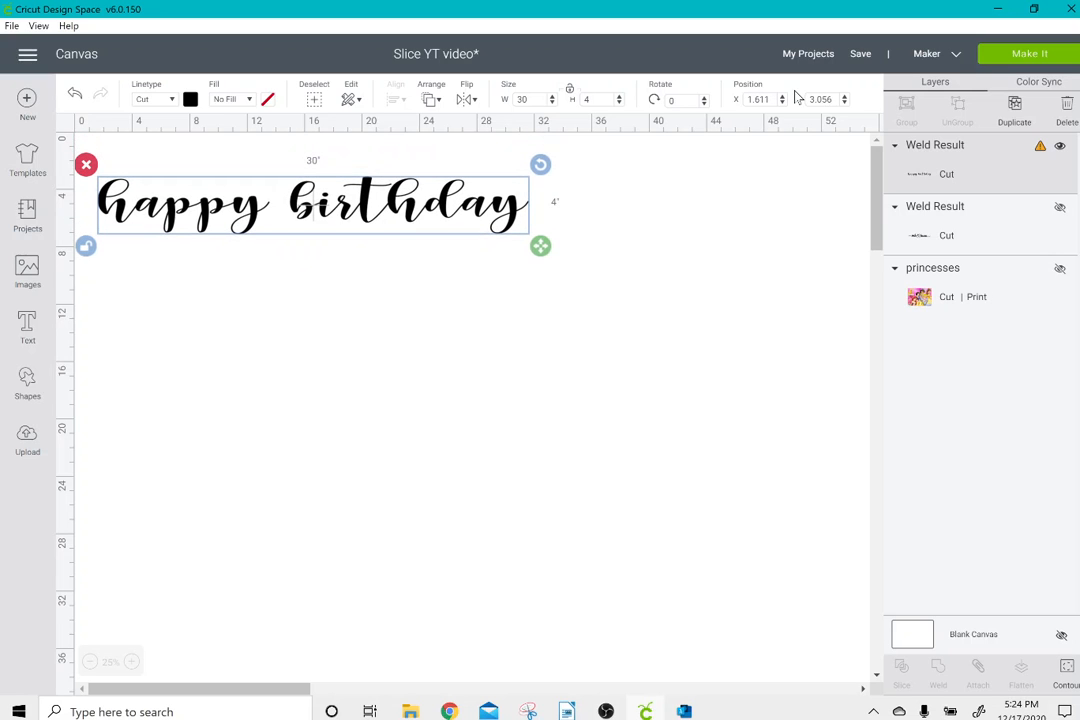
left_click(1070, 52)
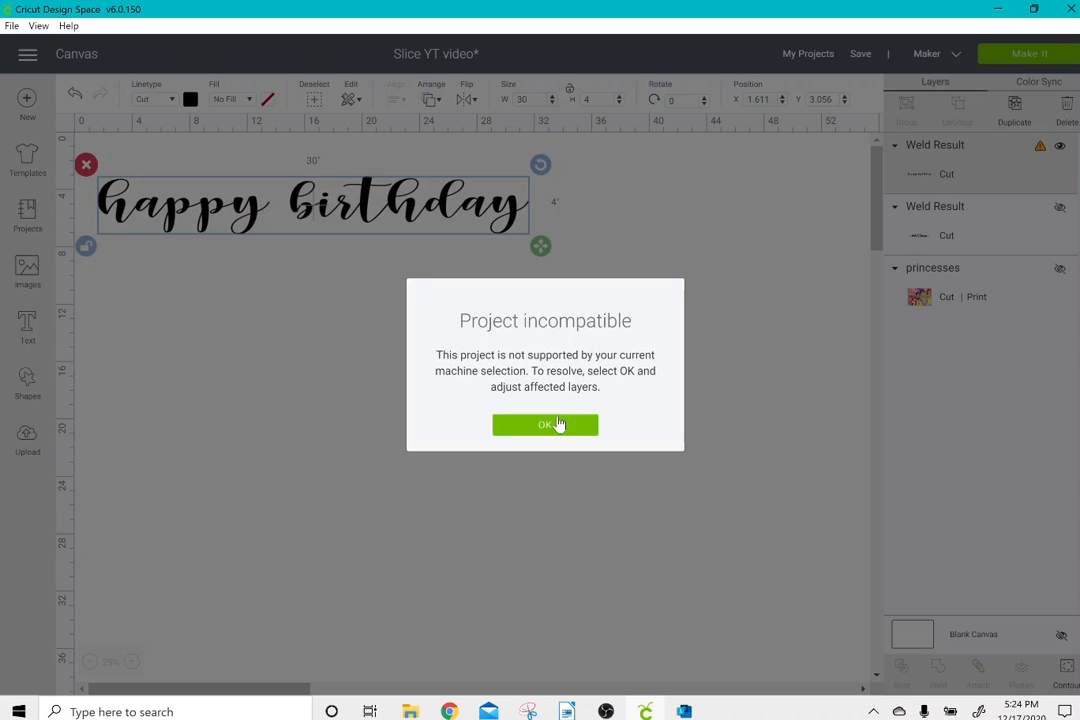
left_click(555, 426)
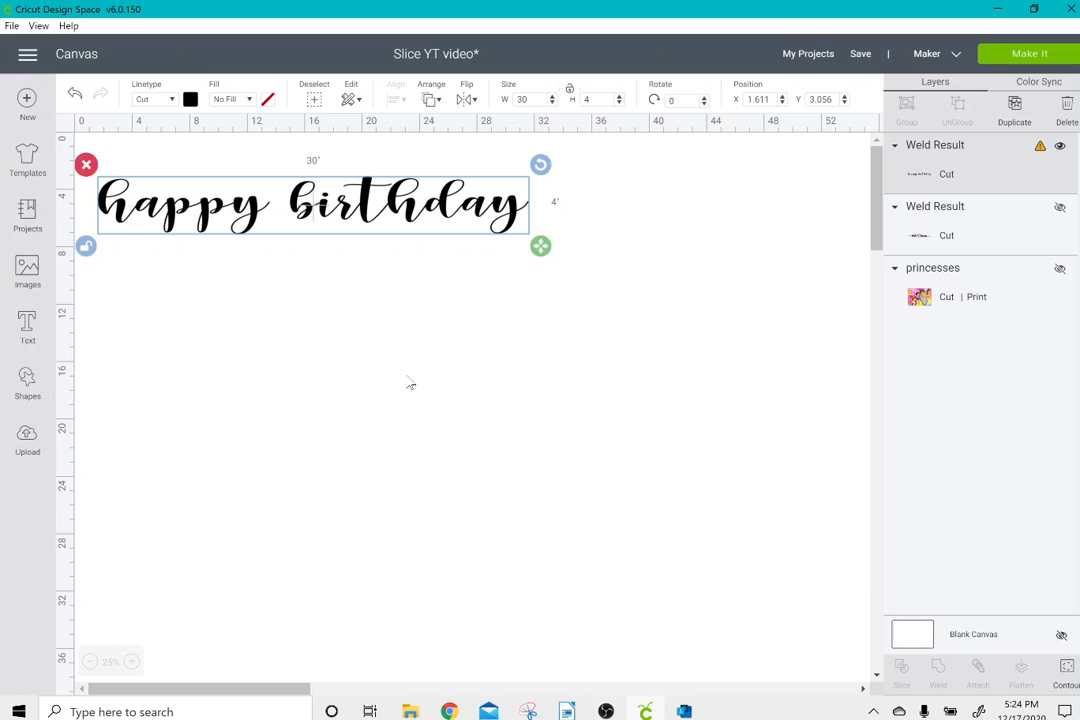
Add a square, stretch it to about 18 by 5.167 inches and place it over "birthday" at about X 14.556, Y 2.556.
left_click(28, 386)
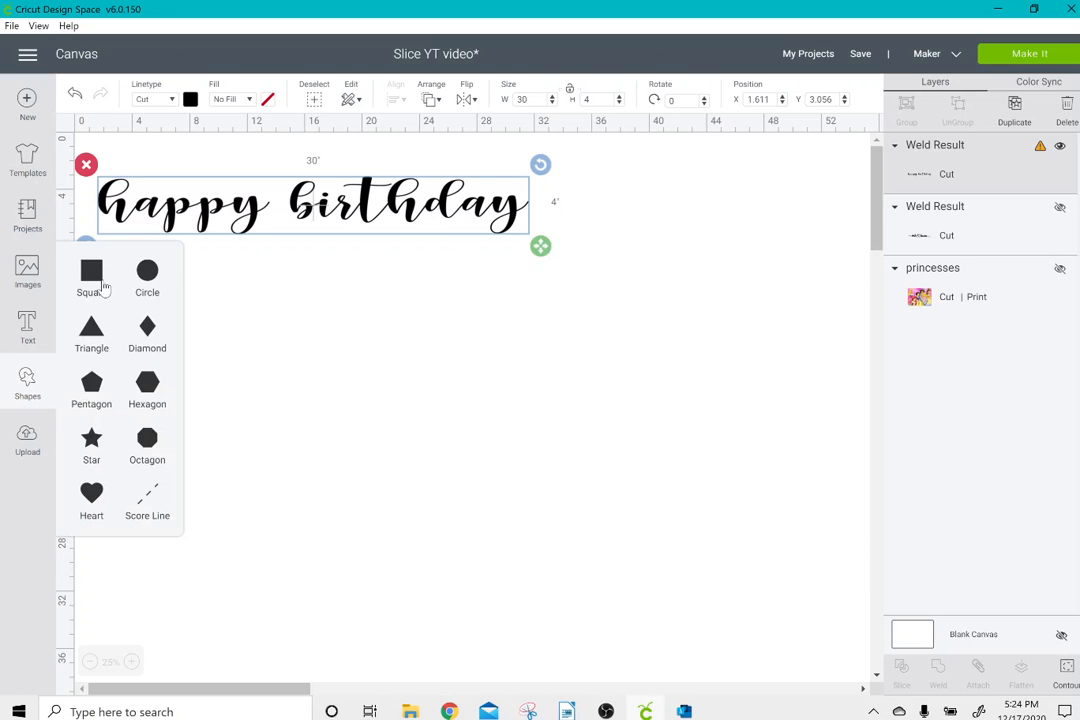
left_click(92, 275)
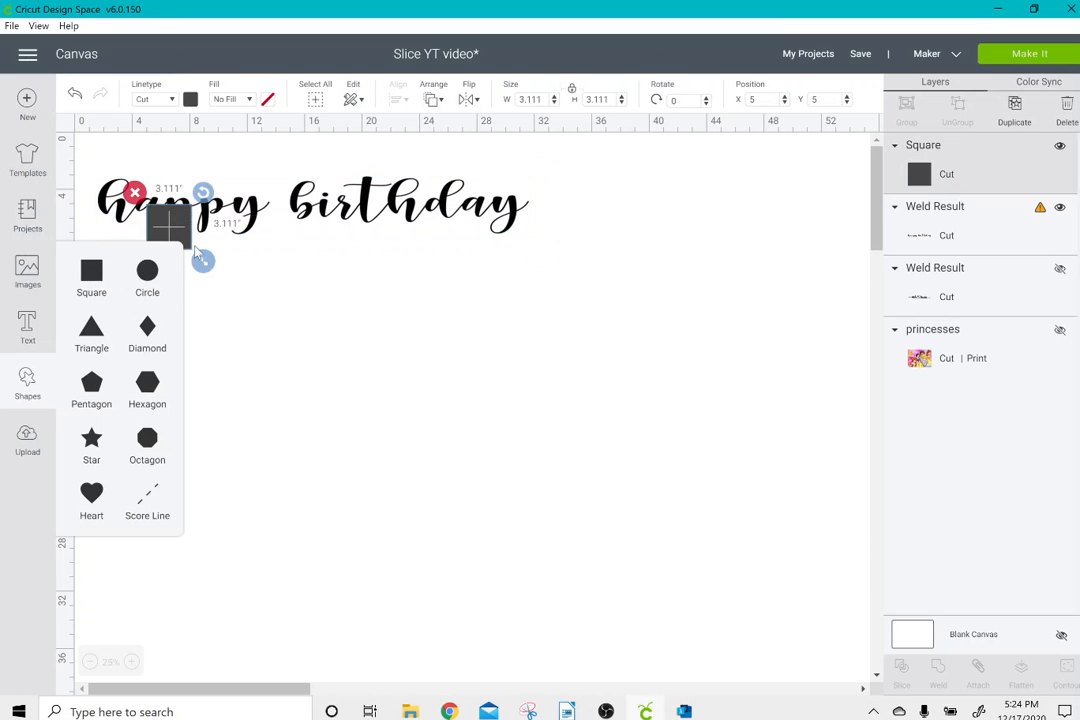
left_click_drag(198, 221, 556, 257)
left_click(272, 226)
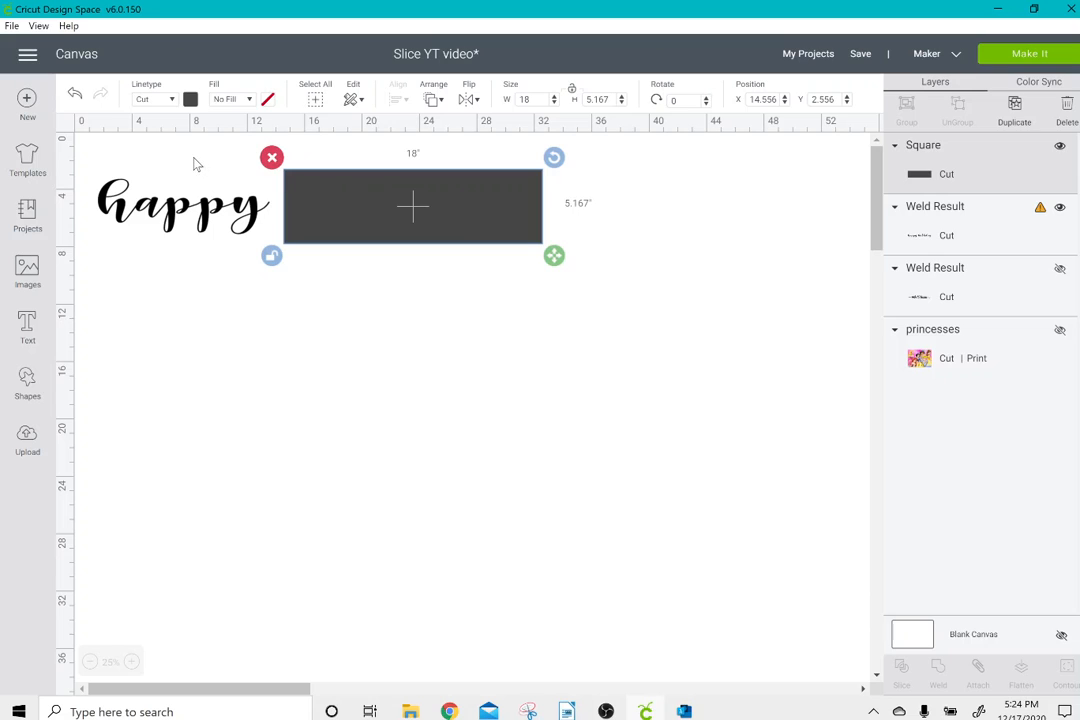
Slice the "happy birthday" lettering with the rectangle and delete the leftover rectangle and the duplicate grey "birthday".
left_click_drag(195, 162, 392, 256)
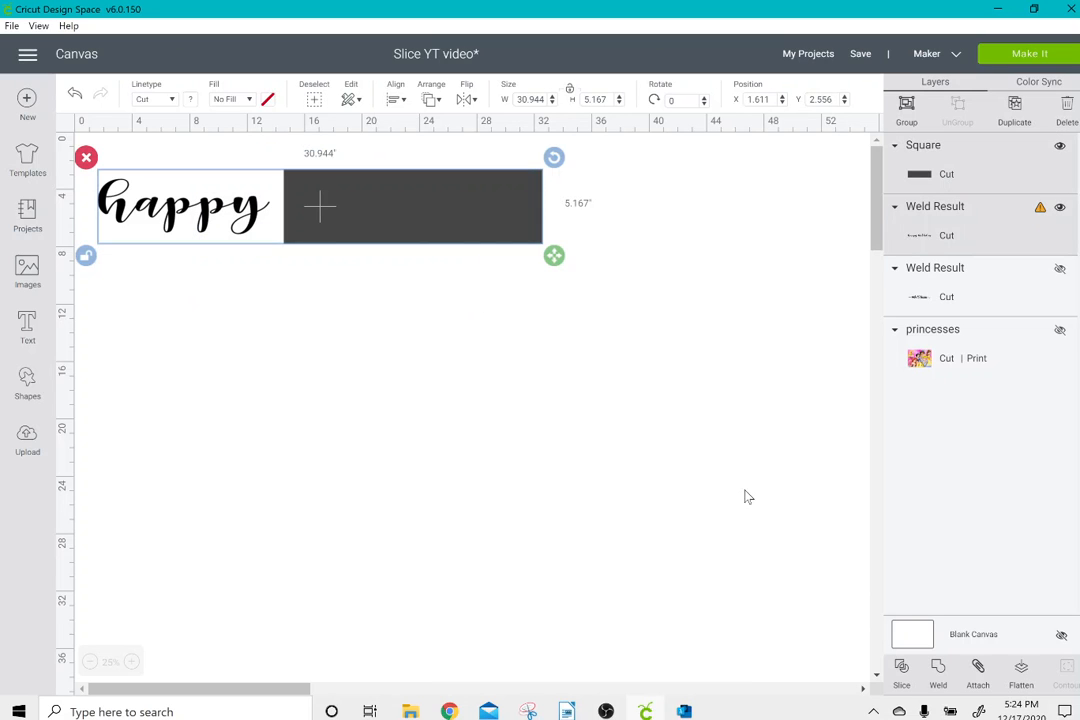
left_click(901, 667)
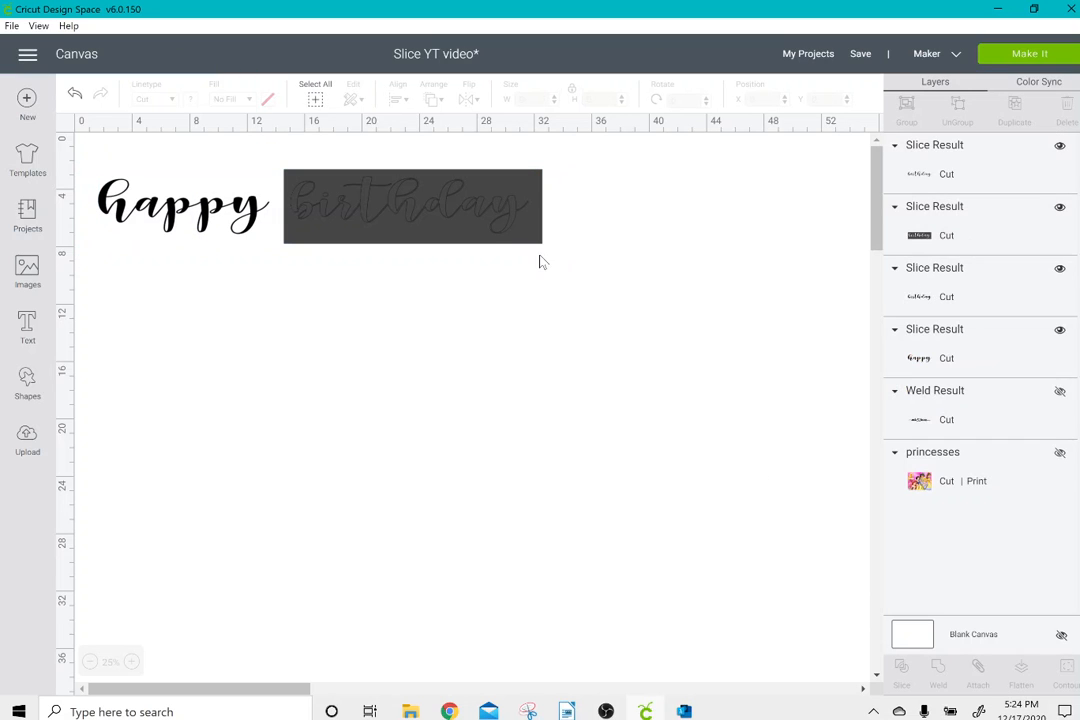
left_click_drag(459, 226, 469, 381)
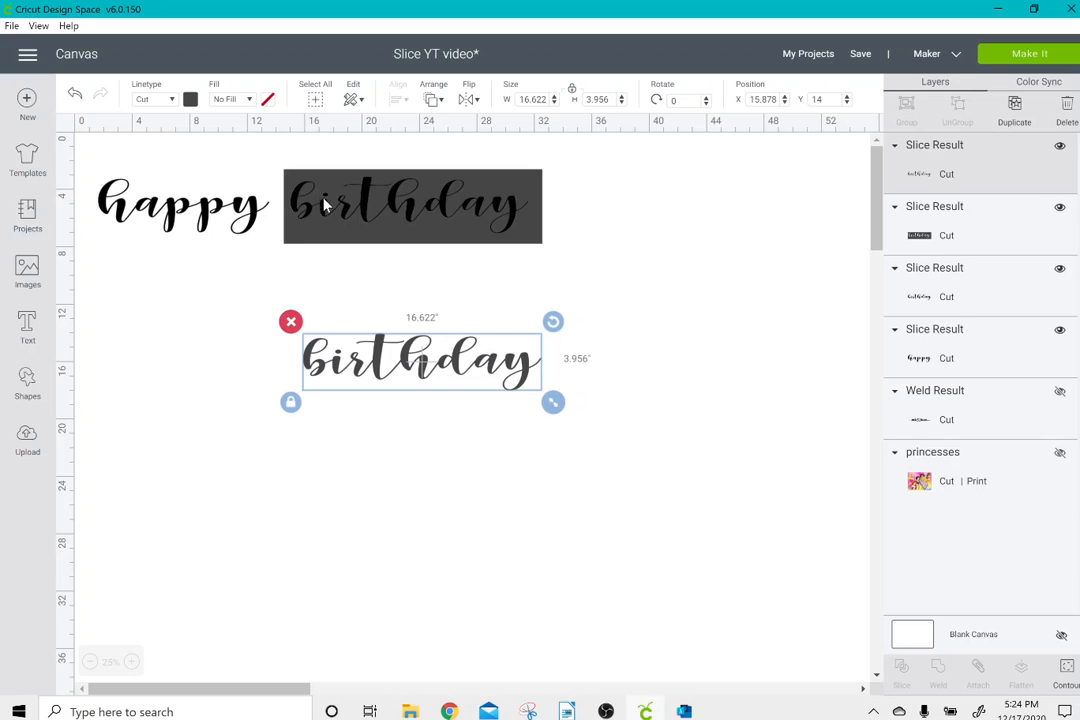
left_click_drag(323, 205, 332, 370)
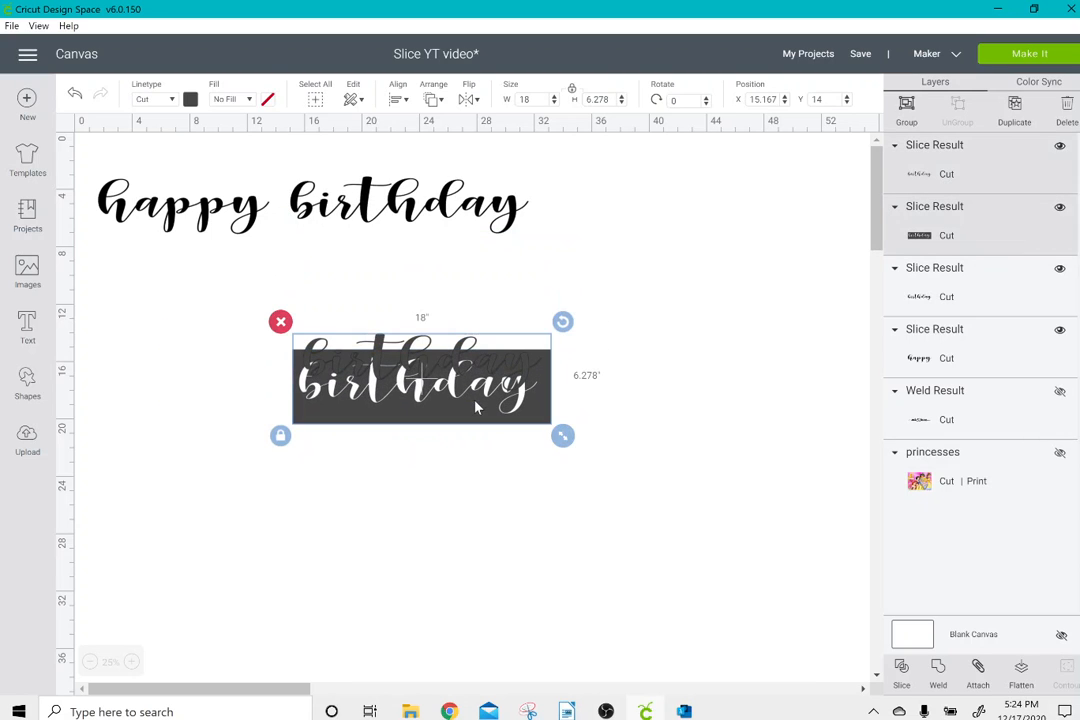
key("Delete")
Nudge the separated "birthday" slightly, preview both words on the cutting mat and return to the canvas.
mouse_move(457, 216)
left_mouse_down()
mouse_move(451, 333)
mouse_move(313, 343)
mouse_move(477, 241)
mouse_move(447, 212)
left_mouse_up()
left_click(1006, 56)
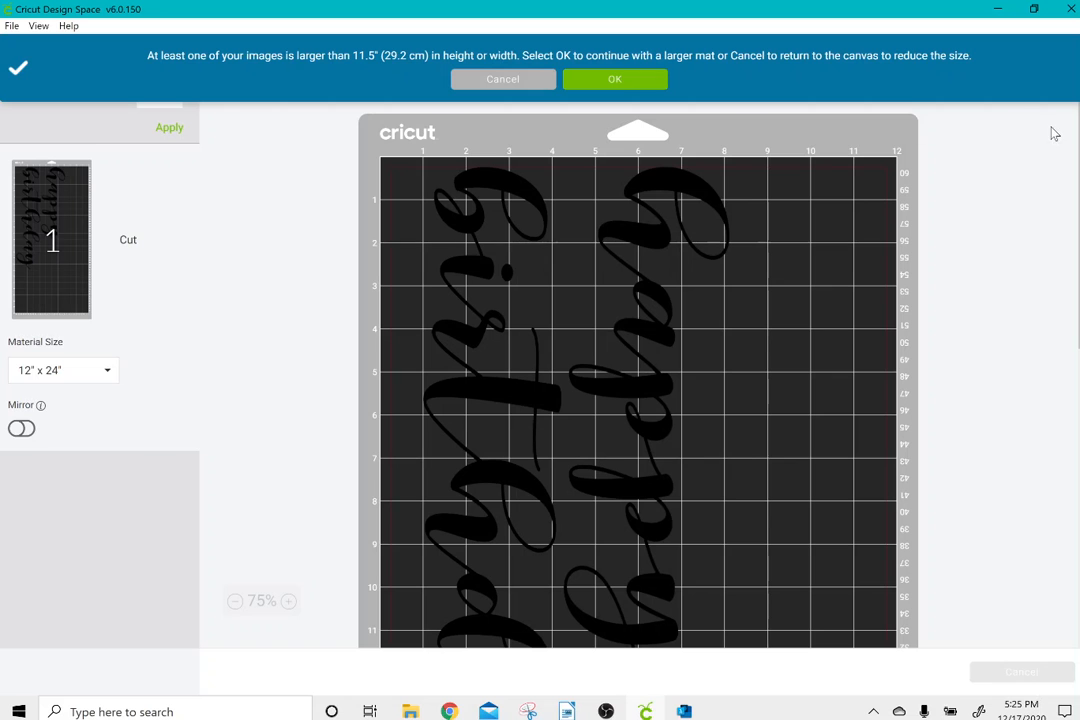
scroll(638, 375, "down", 5)
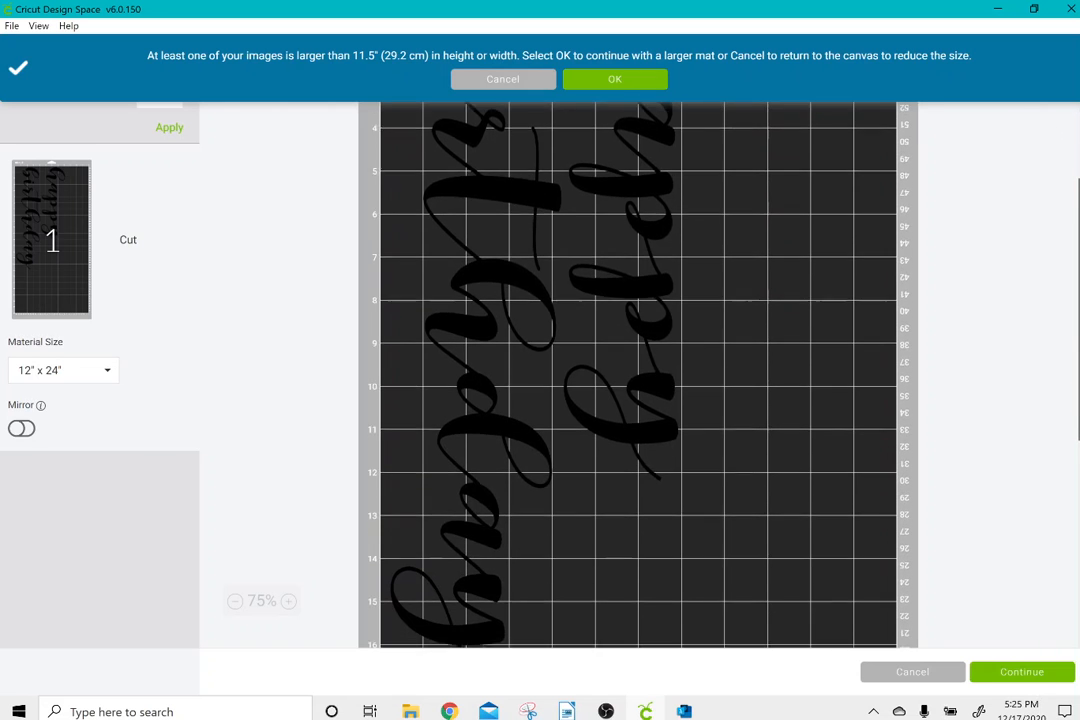
scroll(1075, 208, "up", 3)
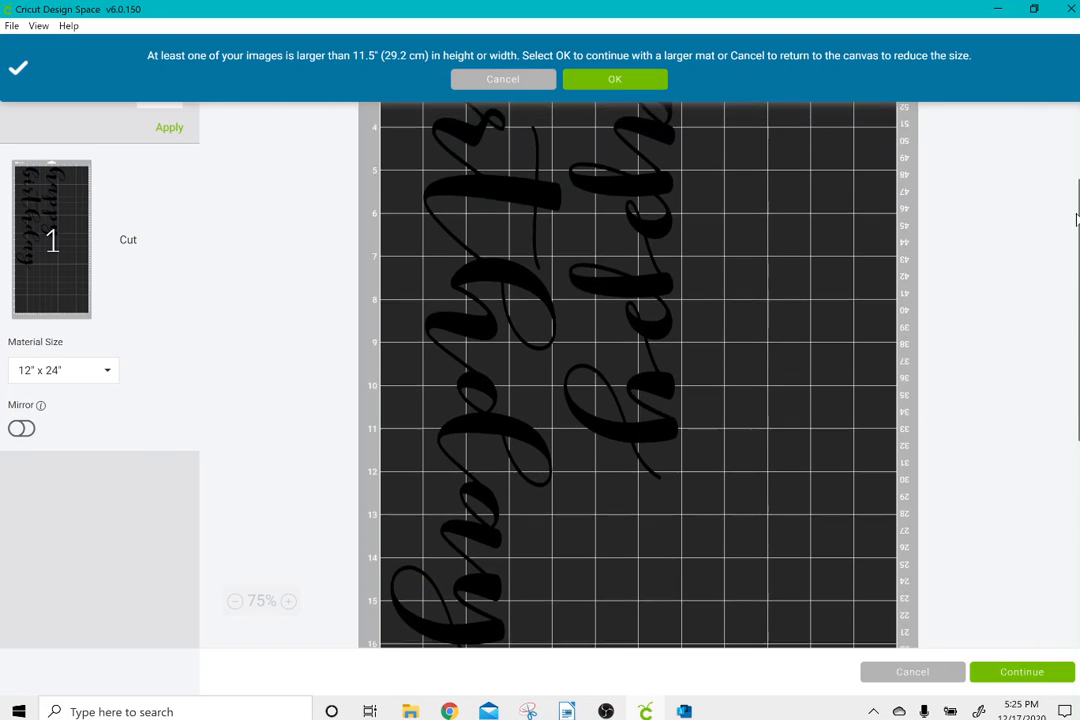
scroll(1072, 185, "up", 3)
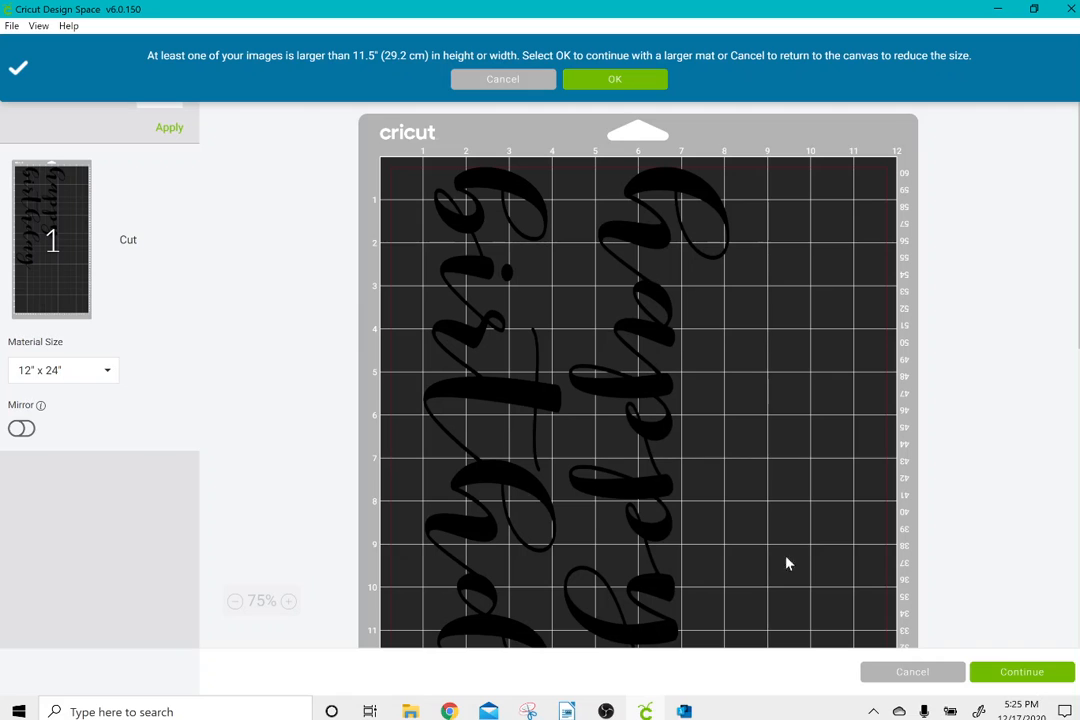
left_click(878, 679)
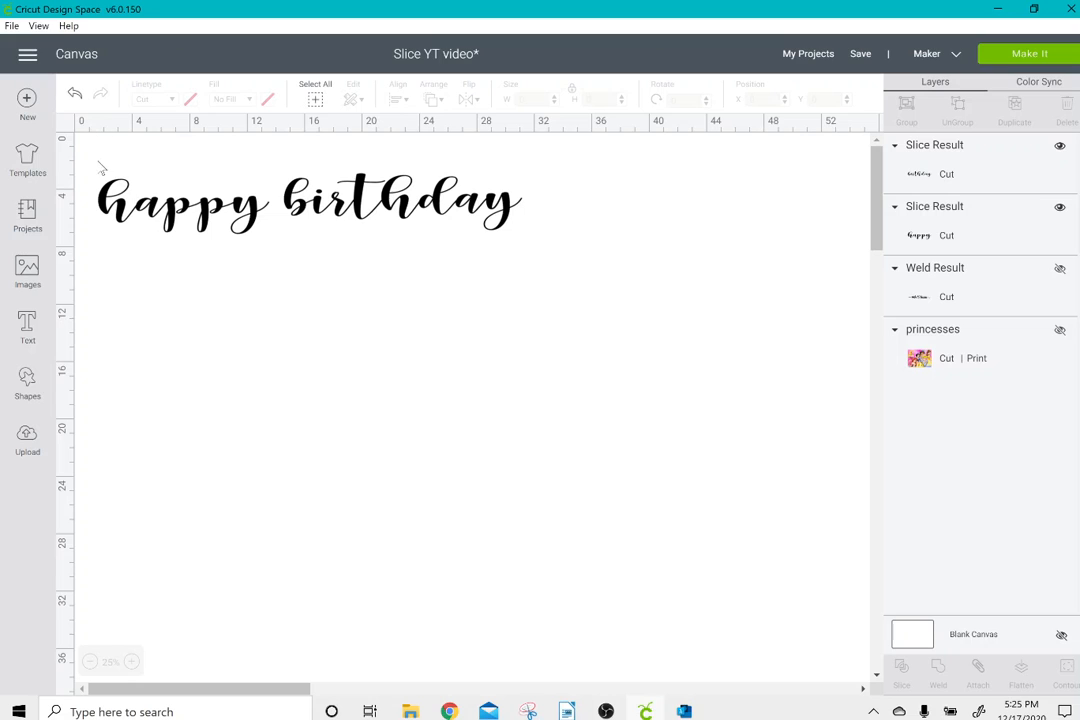
Delete the words "happy" and "birthday" and show the hidden princesses image.
left_click_drag(97, 161, 512, 298)
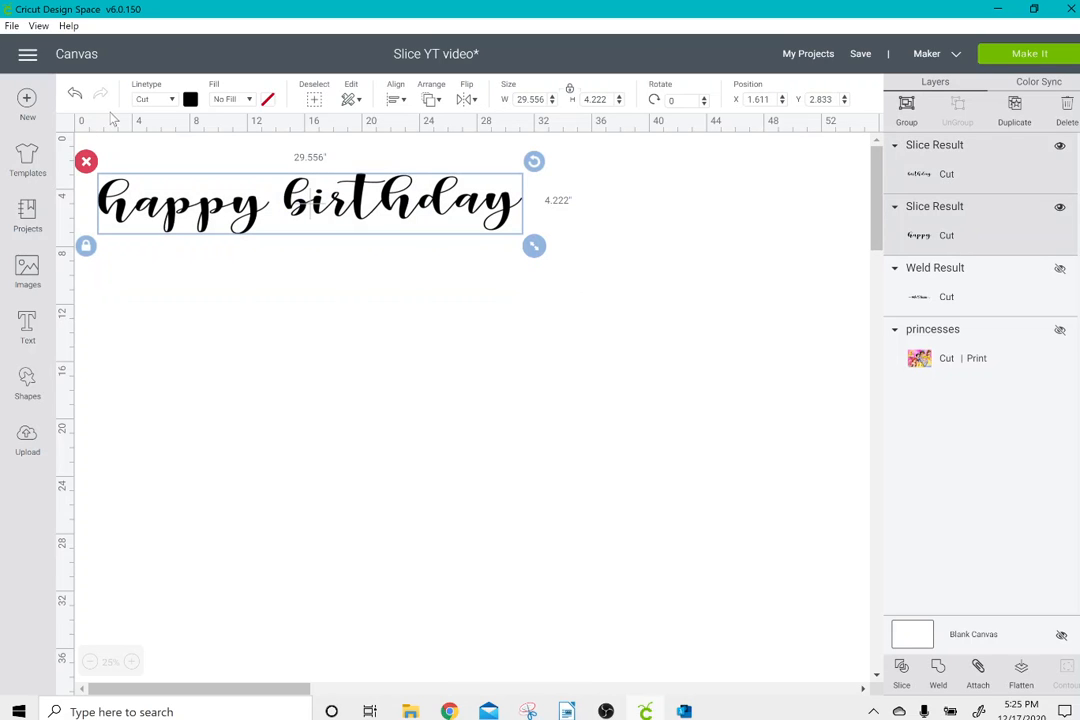
left_click(87, 162)
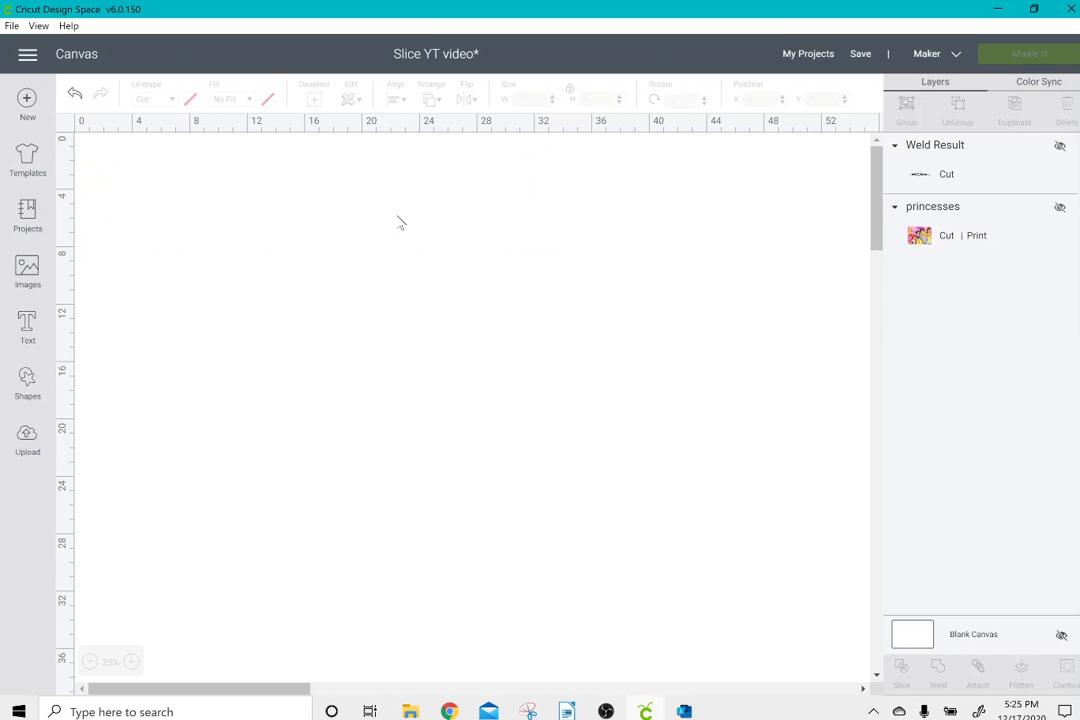
left_click(1059, 209)
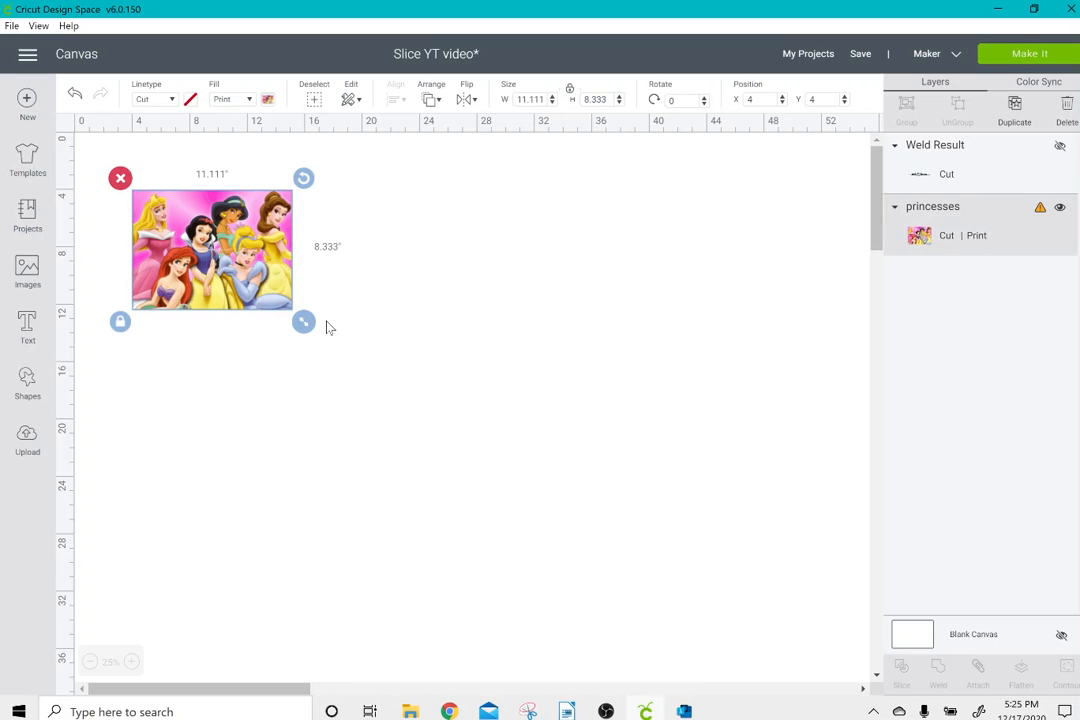
left_click(132, 662)
left_click(132, 662)
left_click(132, 662)
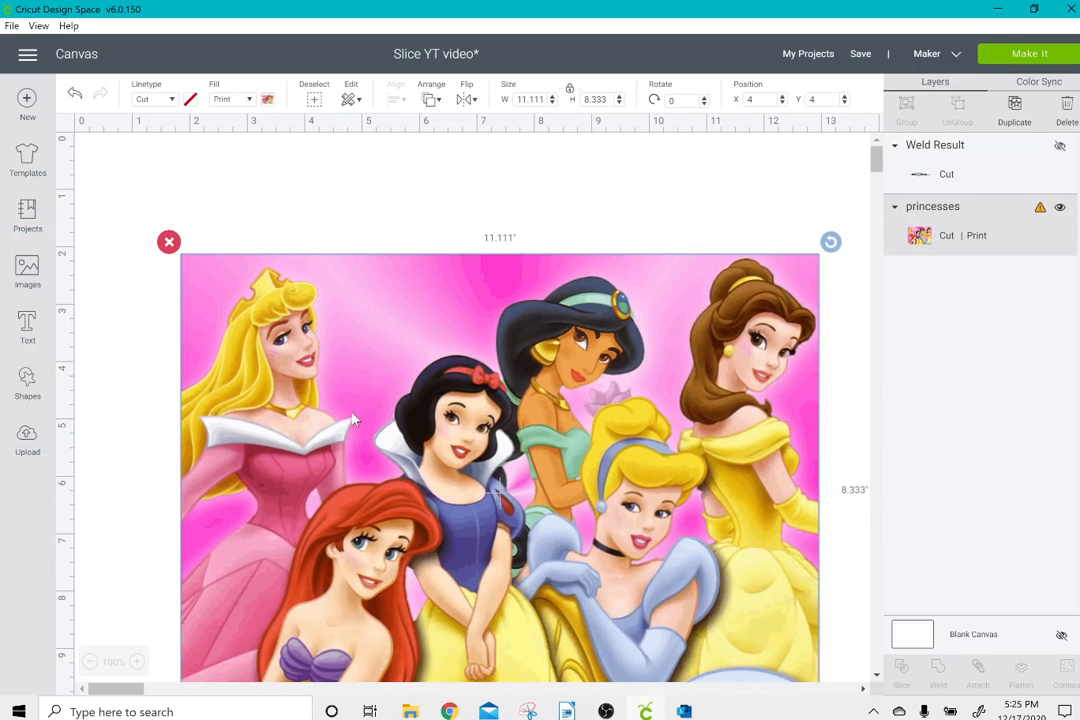
Set the princesses image's width to 12 inches with proportions unlocked and place it at about X 0.389, Y 0.708.
left_click_drag(352, 420, 276, 324)
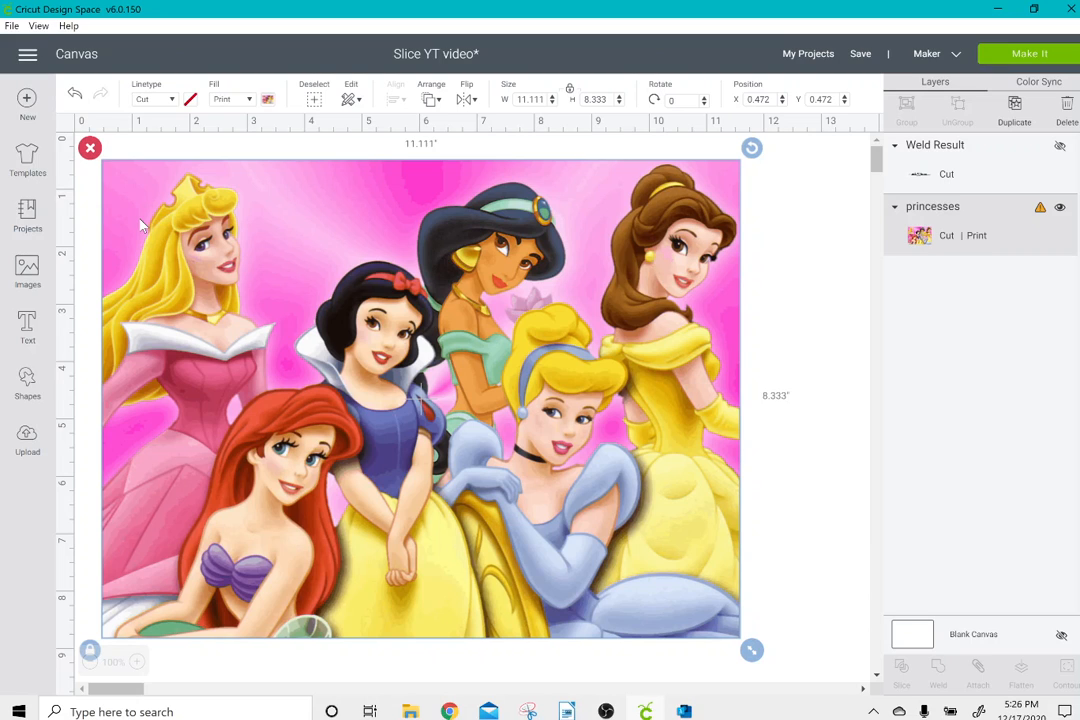
scroll(140, 219, "down", 1)
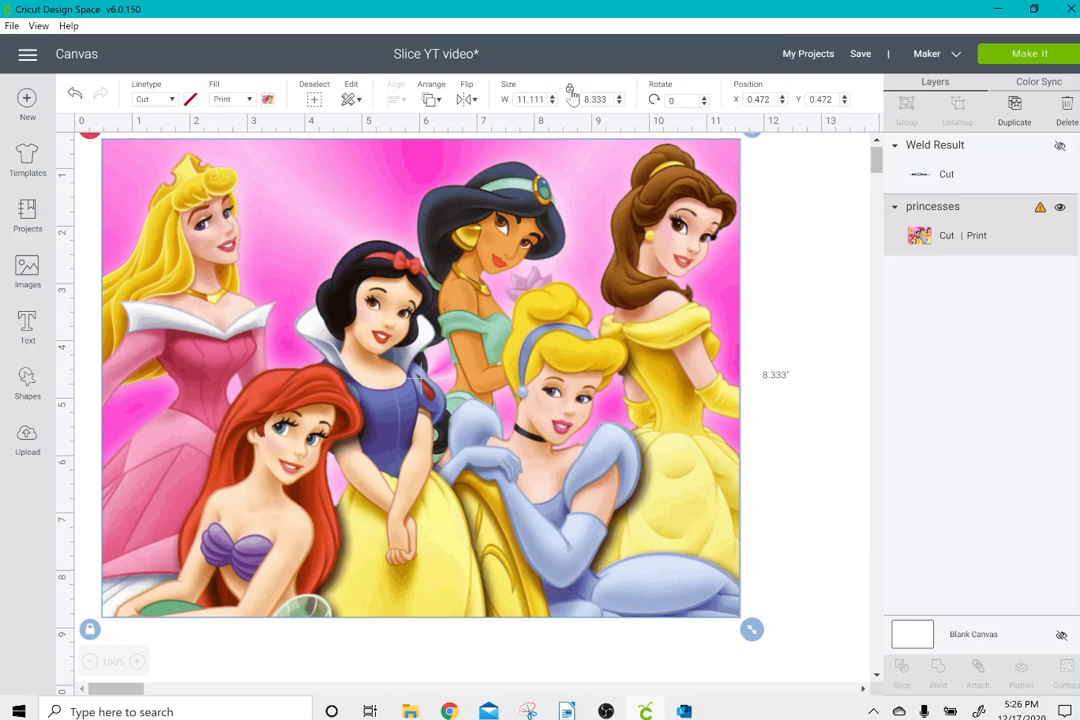
left_click(530, 99)
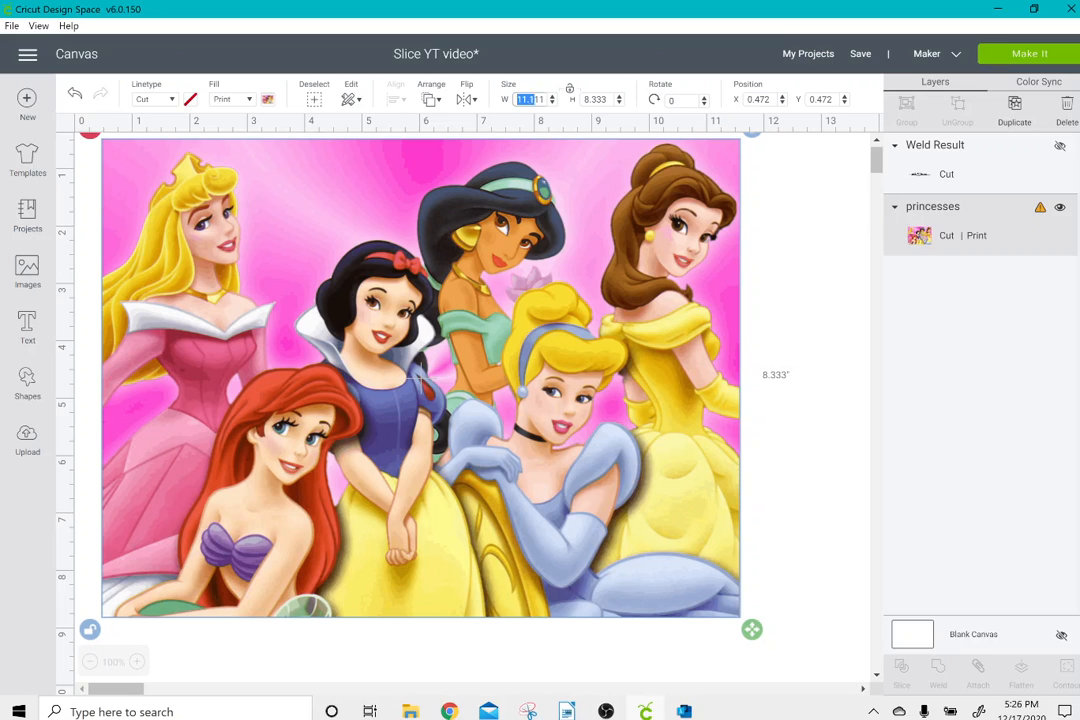
type("12")
key("Return")
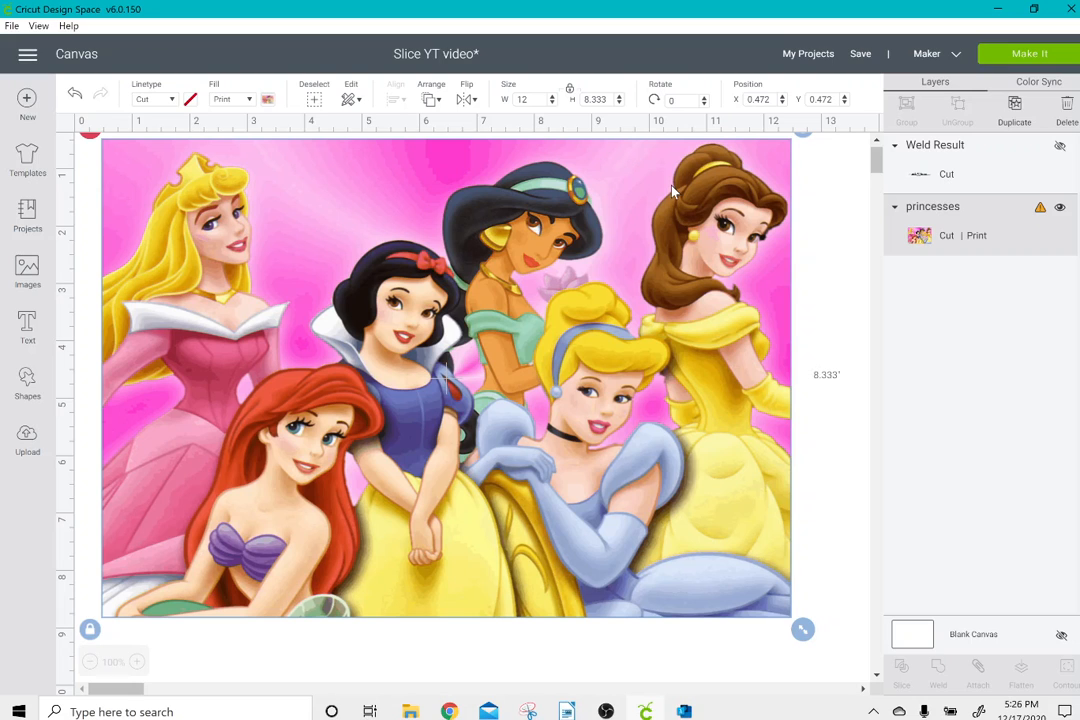
left_click_drag(605, 212, 600, 227)
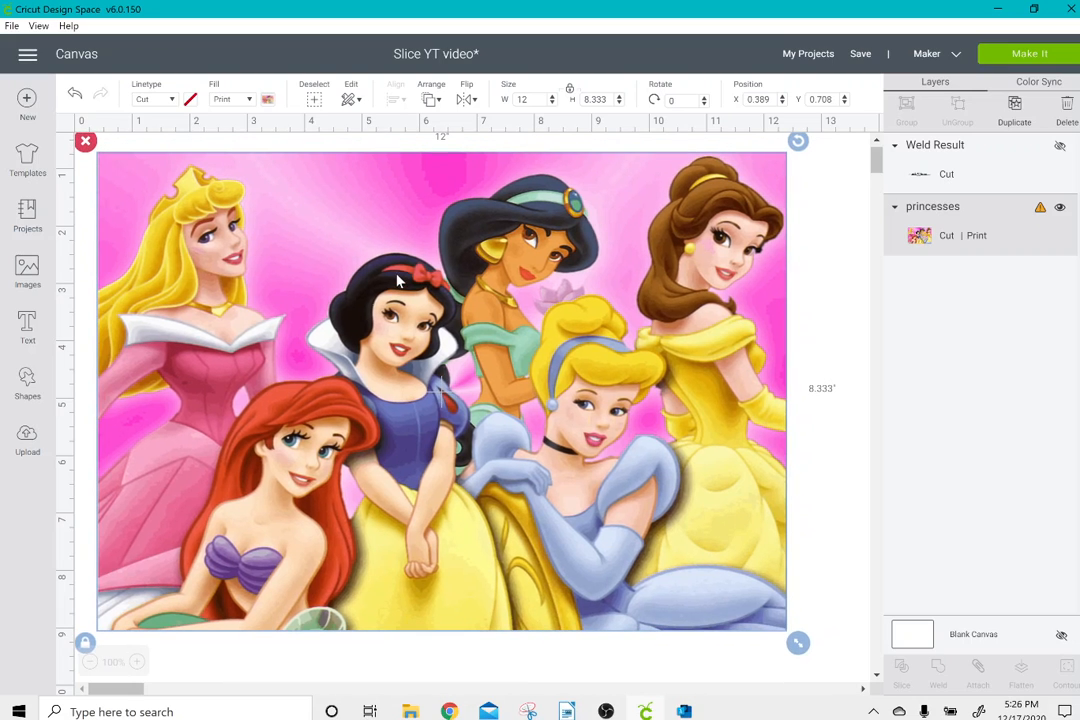
Add a square, stretch it to about 7.556 by 8.944 inches and cover the princesses image's right half at about X 5.875, Y 0.5.
left_click(30, 382)
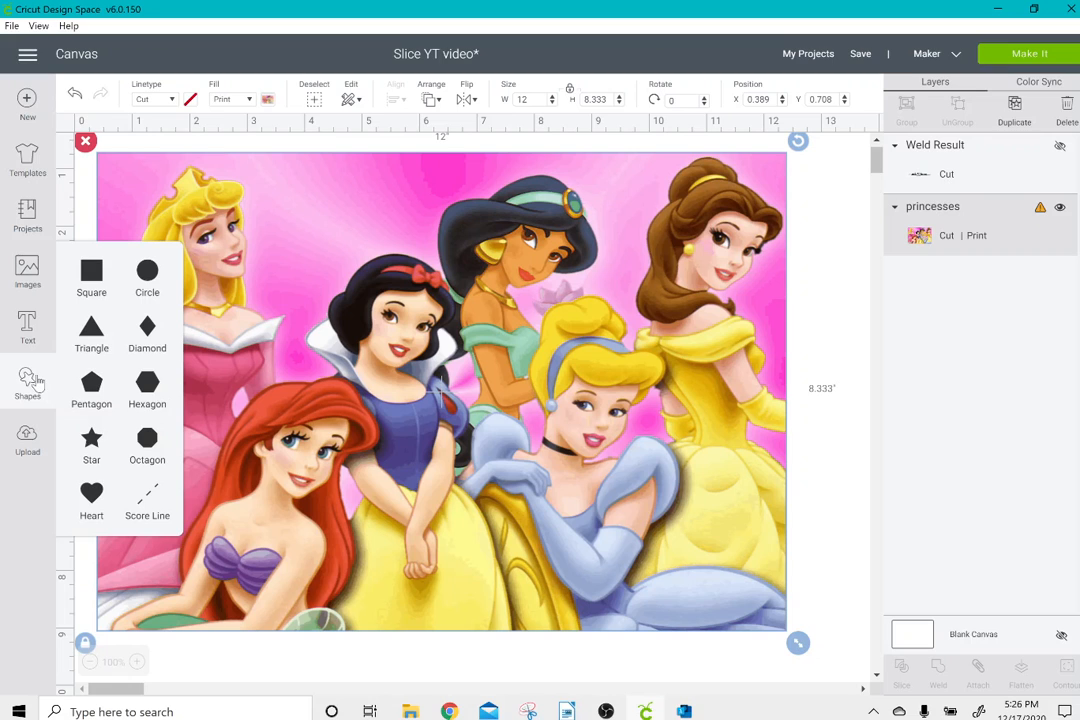
left_click(91, 272)
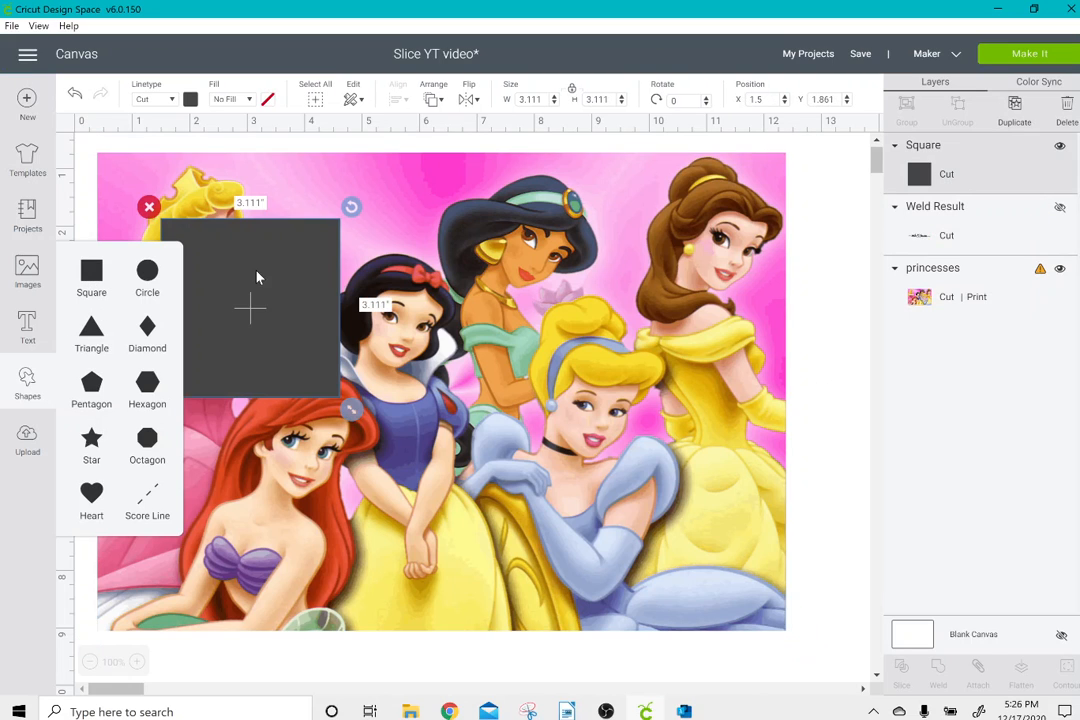
left_click_drag(241, 277, 472, 224)
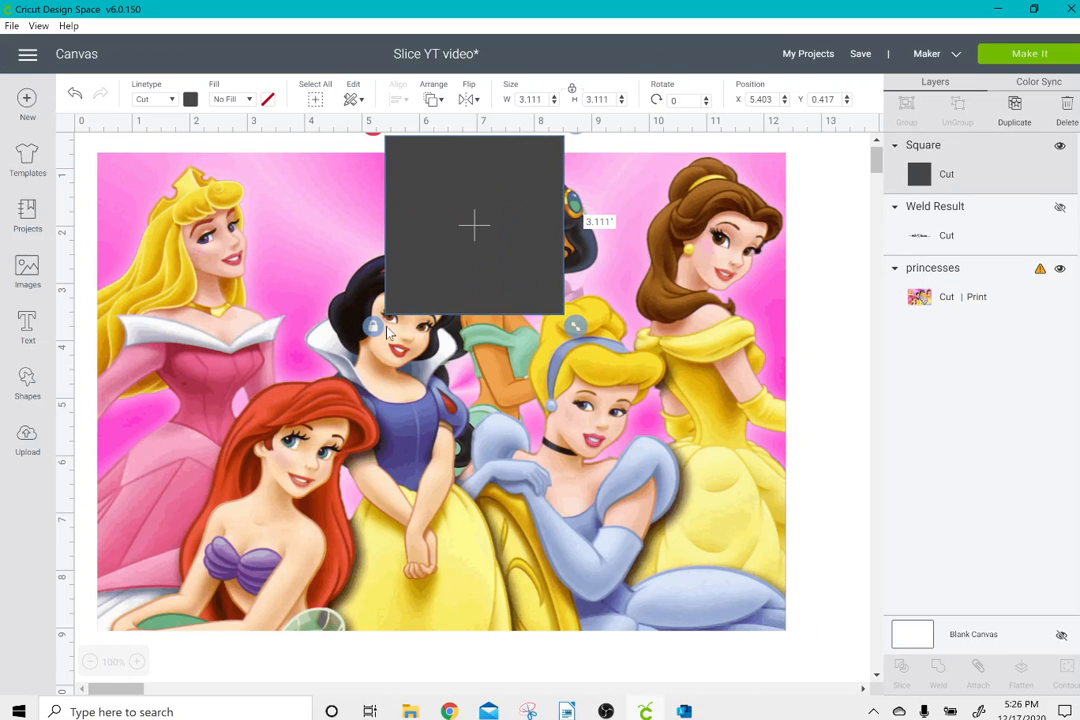
left_click_drag(575, 325, 830, 661)
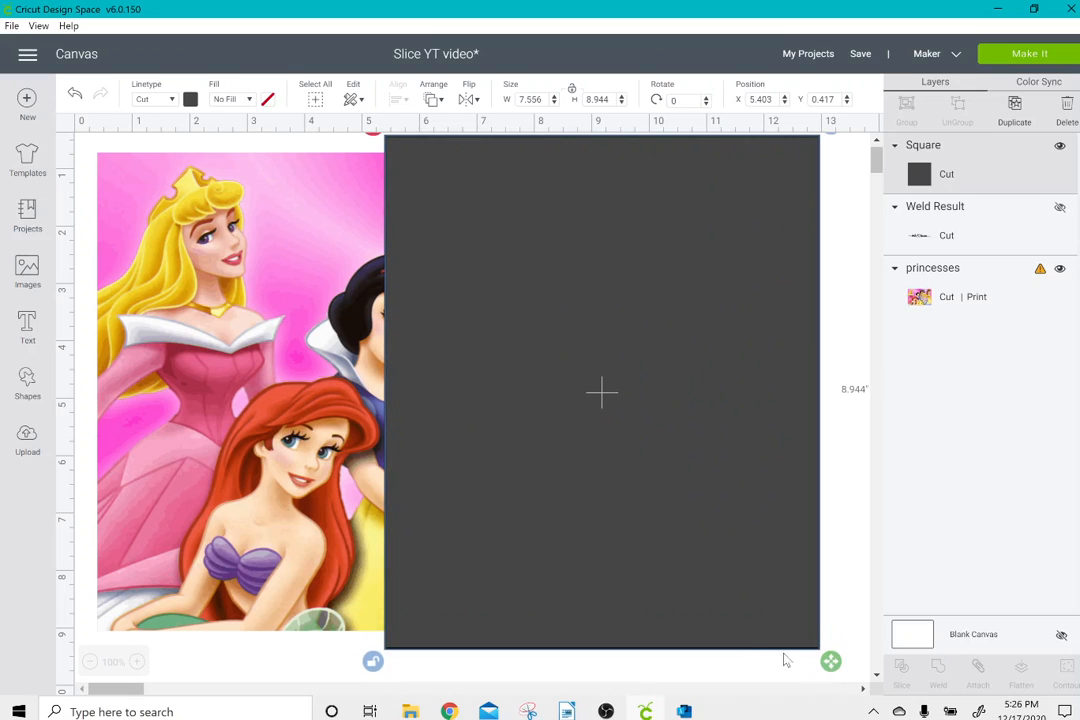
left_click_drag(742, 634, 770, 638)
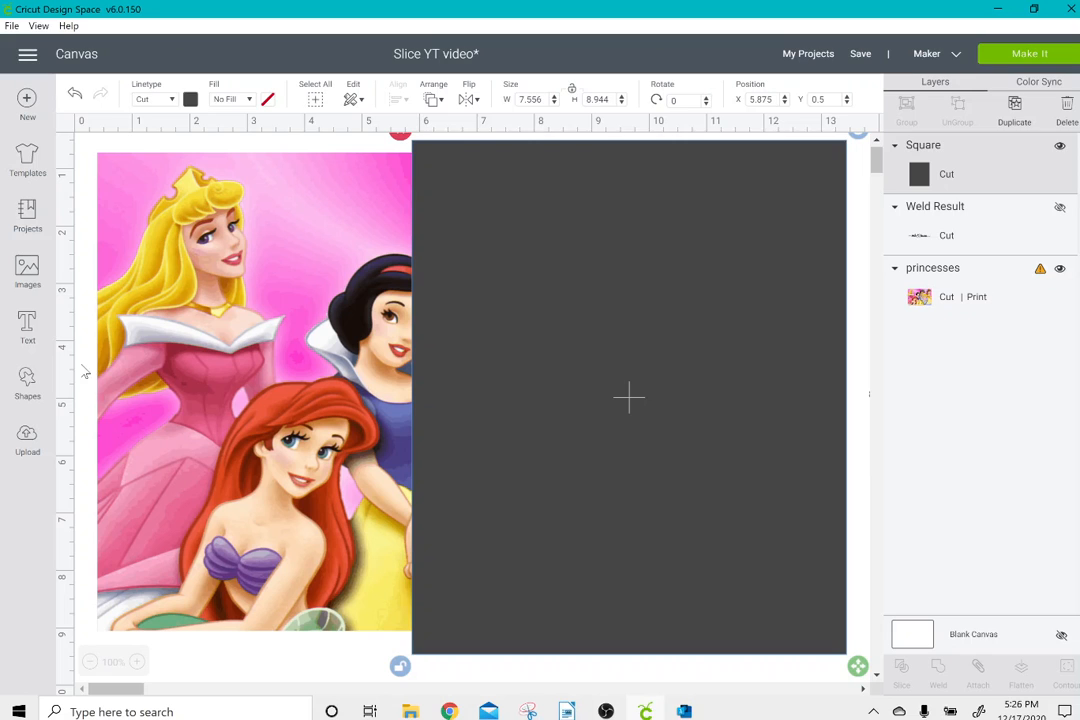
Slice the princesses image with the rectangle covering its right half.
left_click_drag(80, 362, 530, 468)
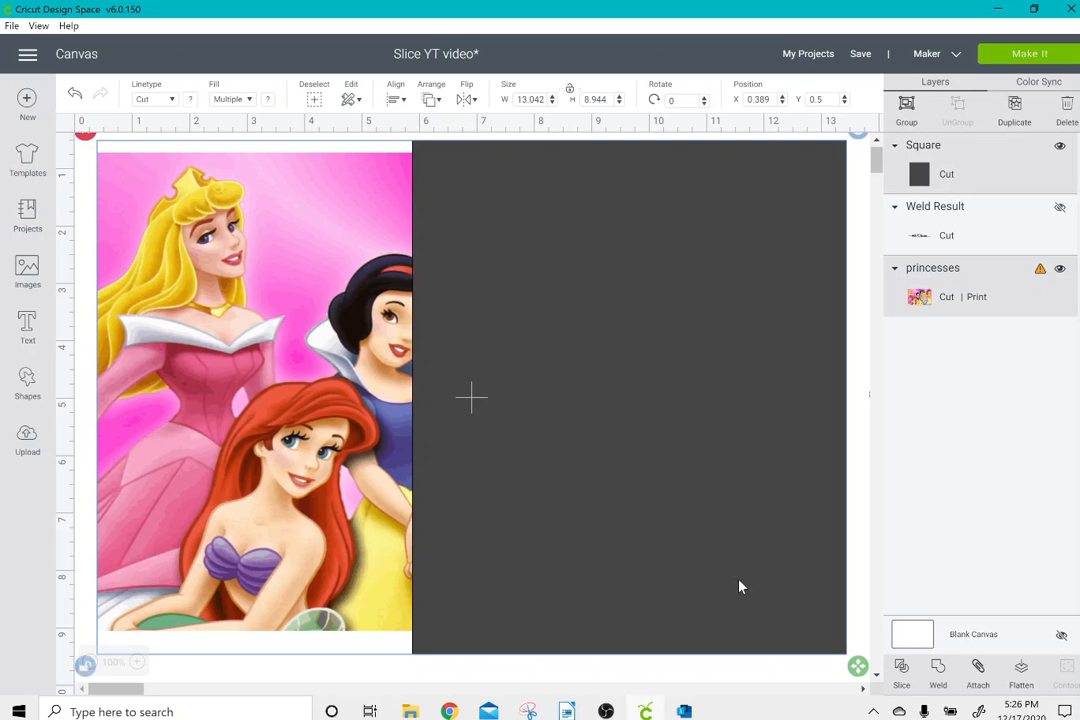
left_click(904, 674)
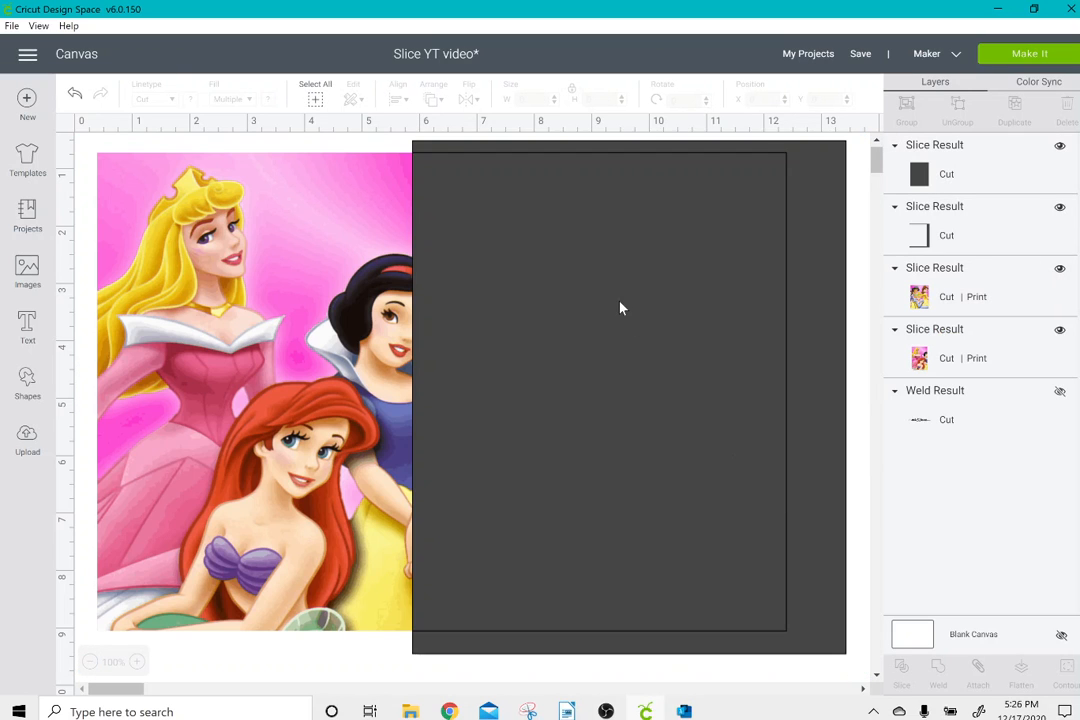
Move the two leftover dark slice pieces off the princesses image and delete them, keeping both image halves.
left_click_drag(620, 306, 663, 434)
left_click(445, 263)
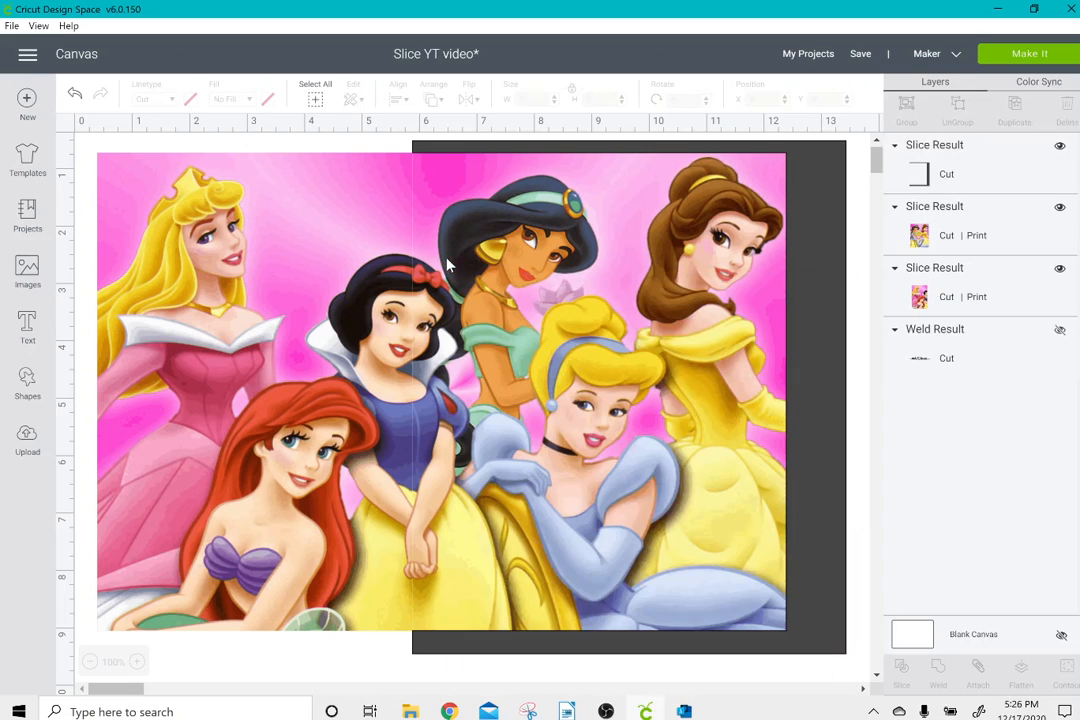
left_click_drag(808, 177, 740, 350)
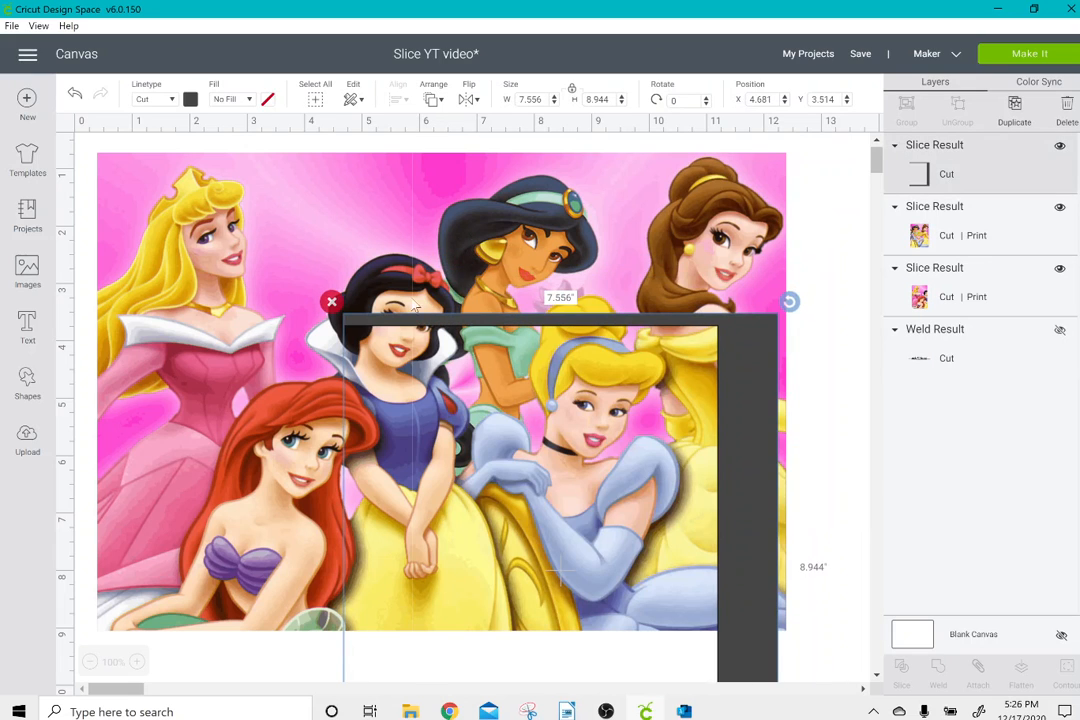
left_click(332, 302)
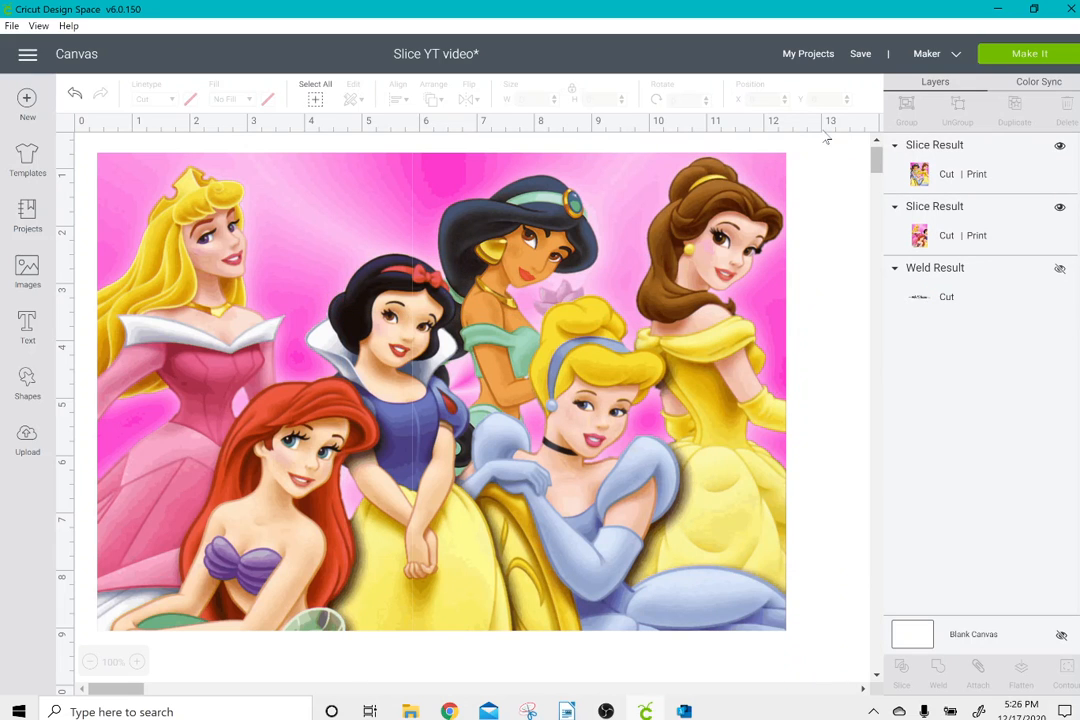
Preview both halves of the princesses image on their print-then-cut mats and return to the canvas.
left_click(1000, 56)
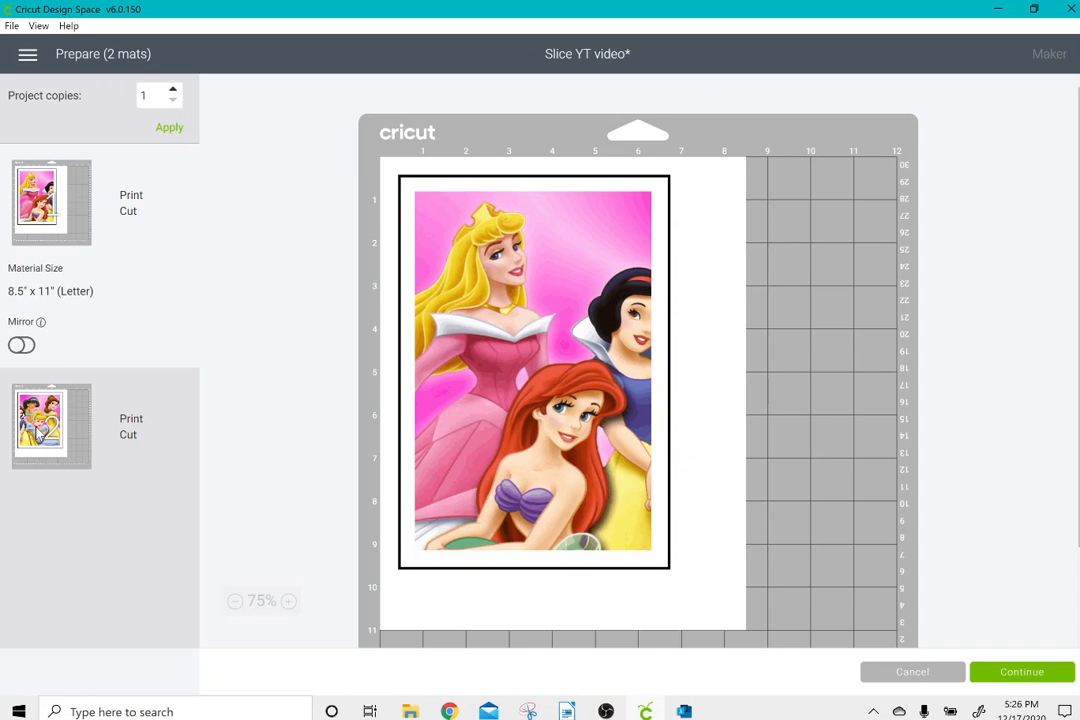
left_click(37, 432)
left_click(905, 677)
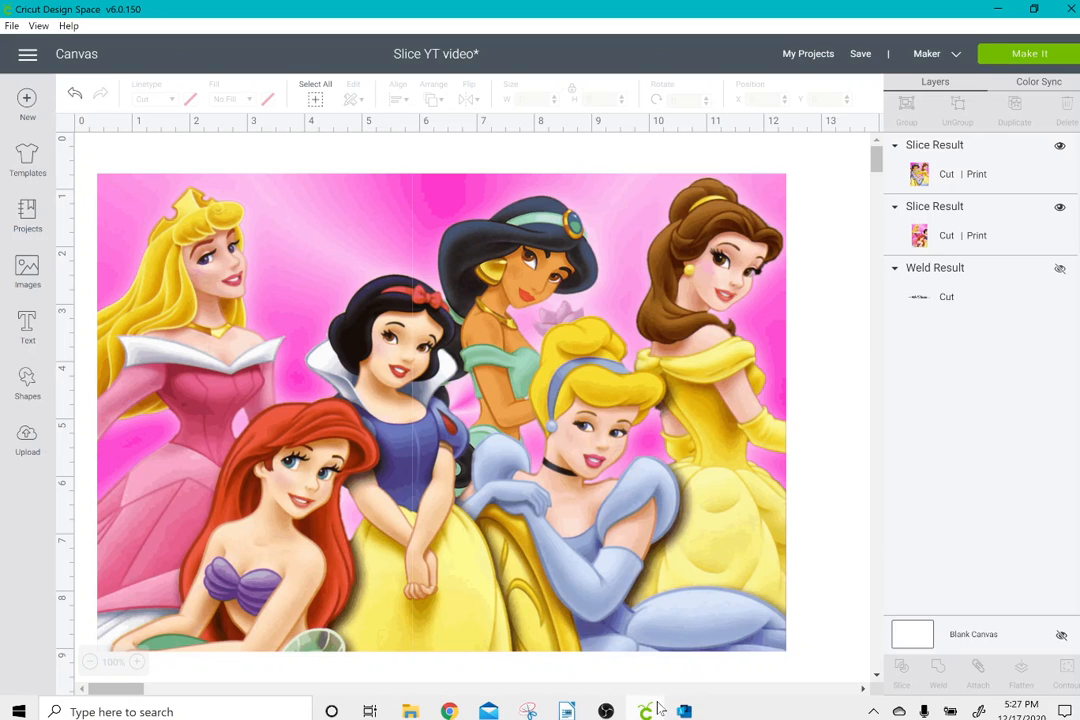
left_click(615, 712)
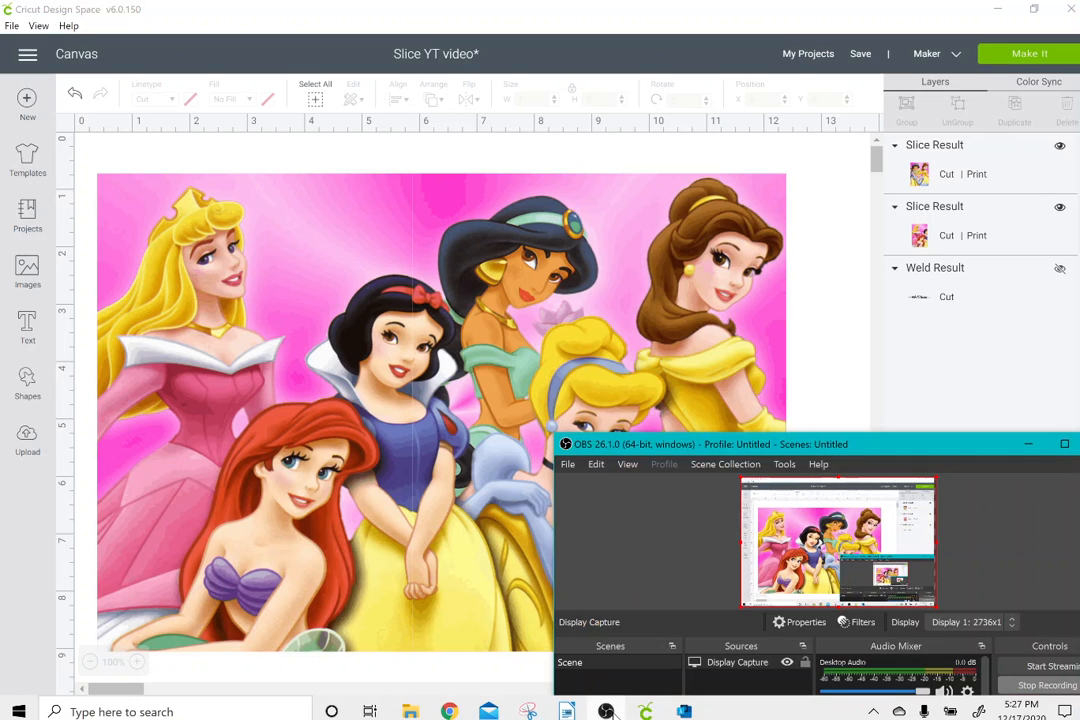